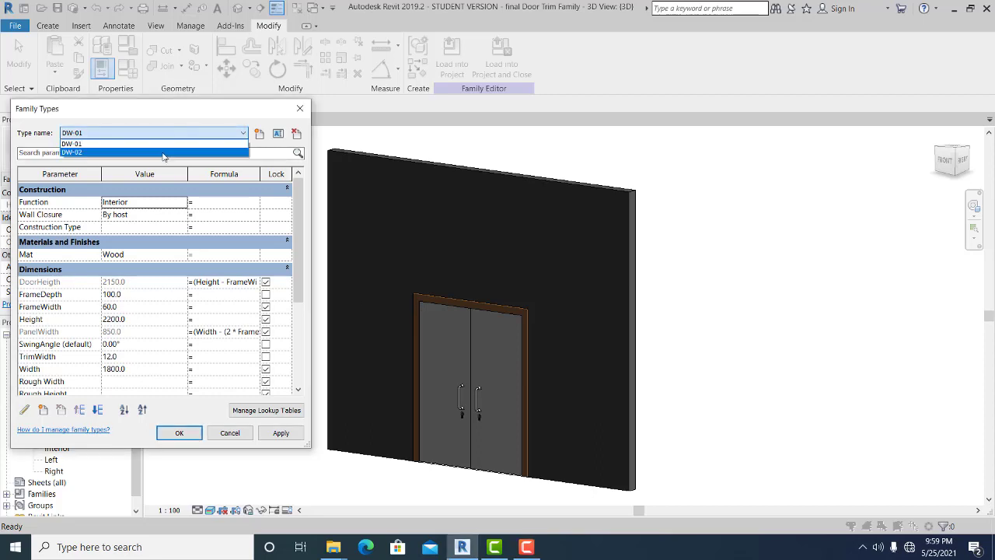
Test the door family's types by applying DW-02 and switching back to DW-01.
left_click(164, 149)
left_click(281, 433)
left_click(192, 133)
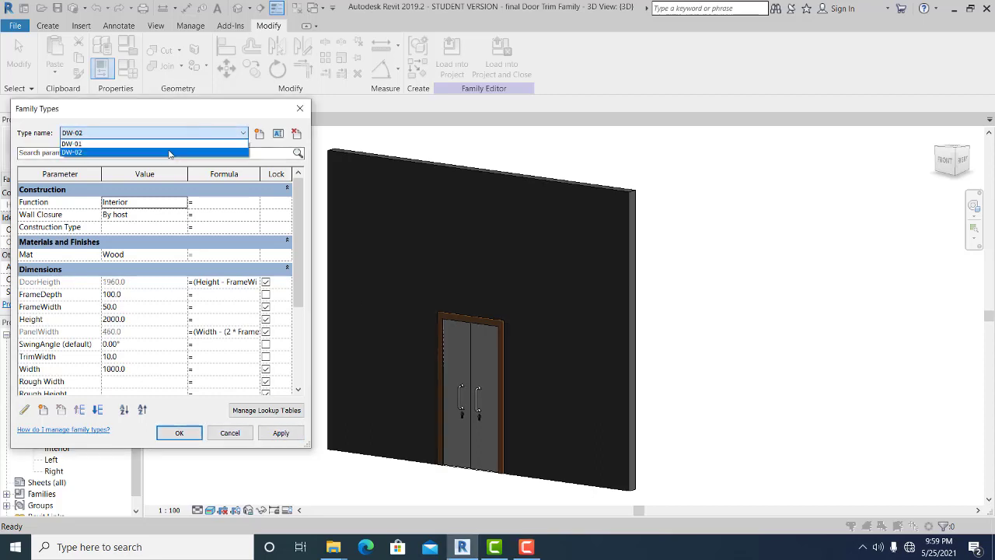
left_click(169, 153)
left_click(279, 432)
left_click(197, 135)
left_click(187, 144)
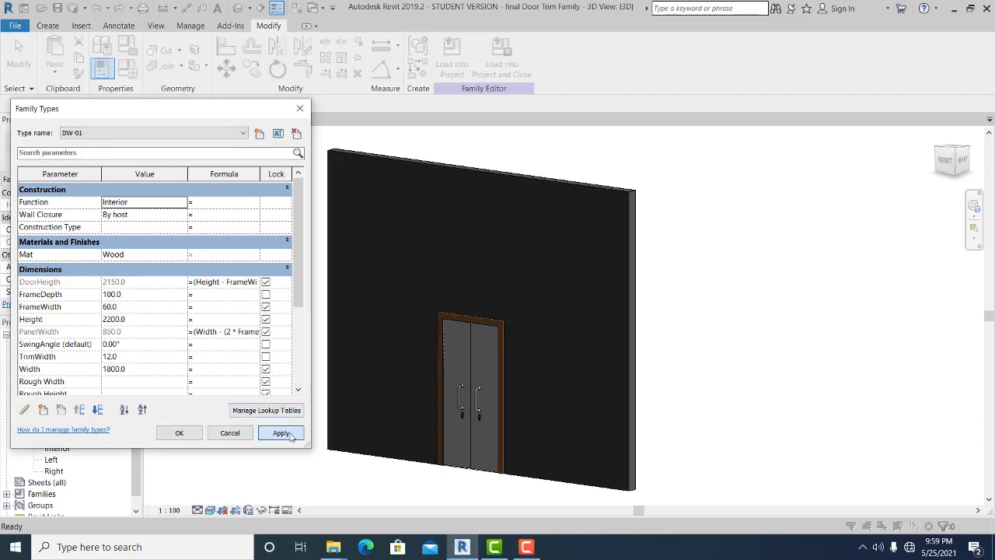
left_click(282, 434)
Test the DW-01 door's SwingAngle parameter at 30, 45, 90 and 140 degrees.
left_click(161, 344)
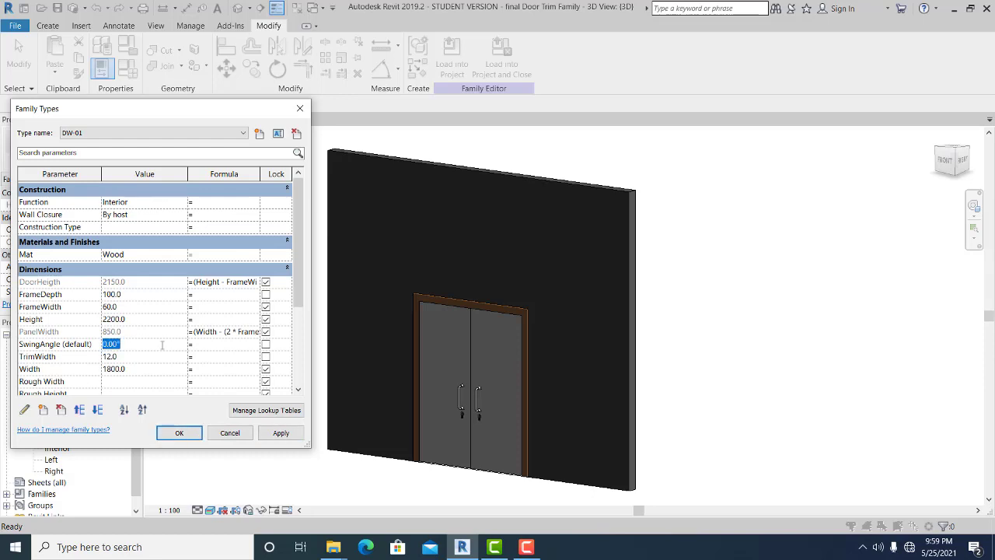
left_click(281, 433)
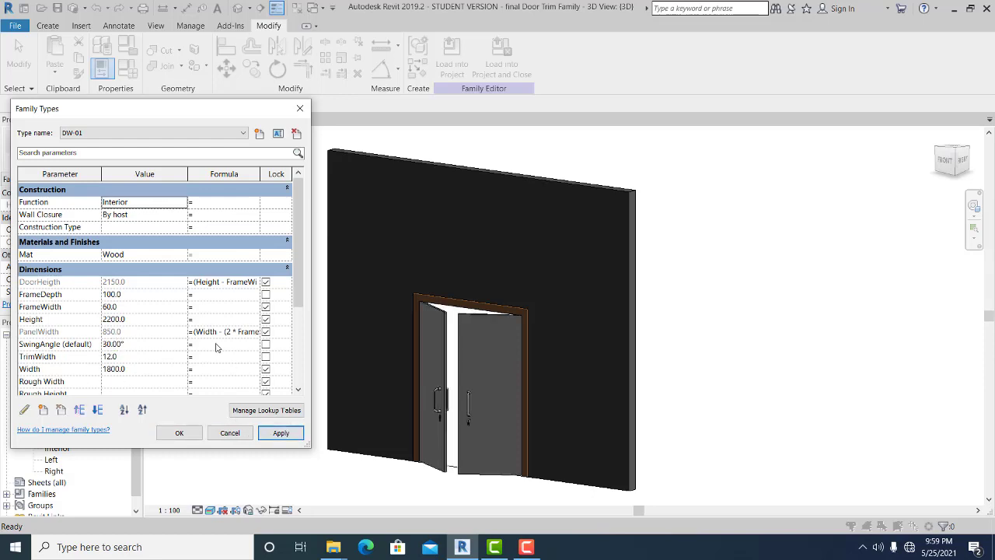
left_click(163, 347)
type("45")
key("Return")
type("90")
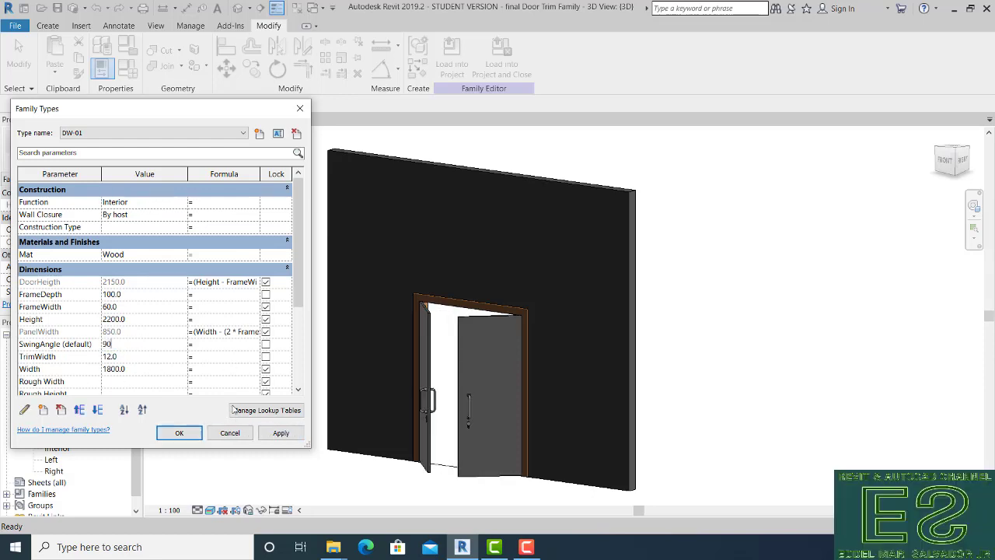
key("Return")
type("140")
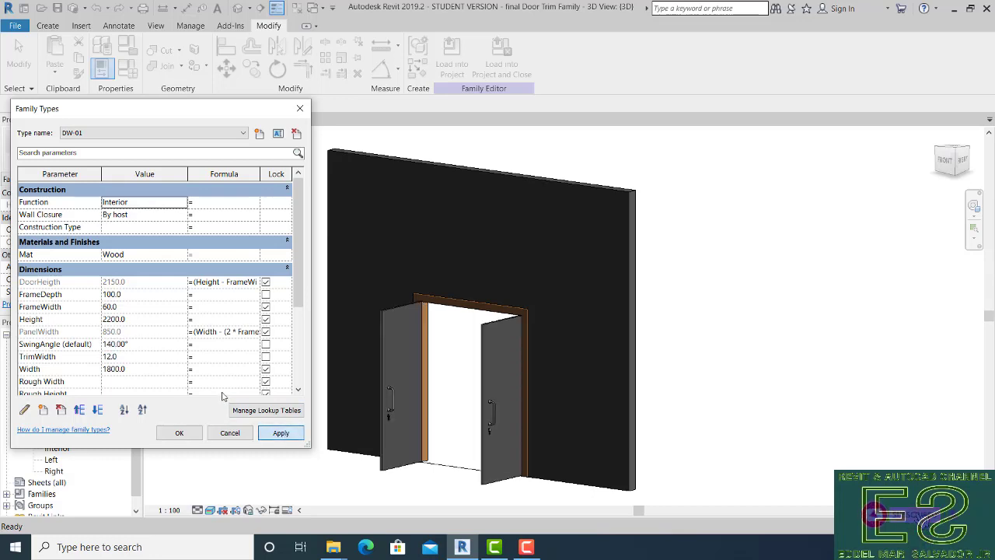
key("Return")
Test the door's SwingAngle at 160 degrees, return the panels to the closed position and accept the family types.
left_click(280, 433)
left_click(145, 347)
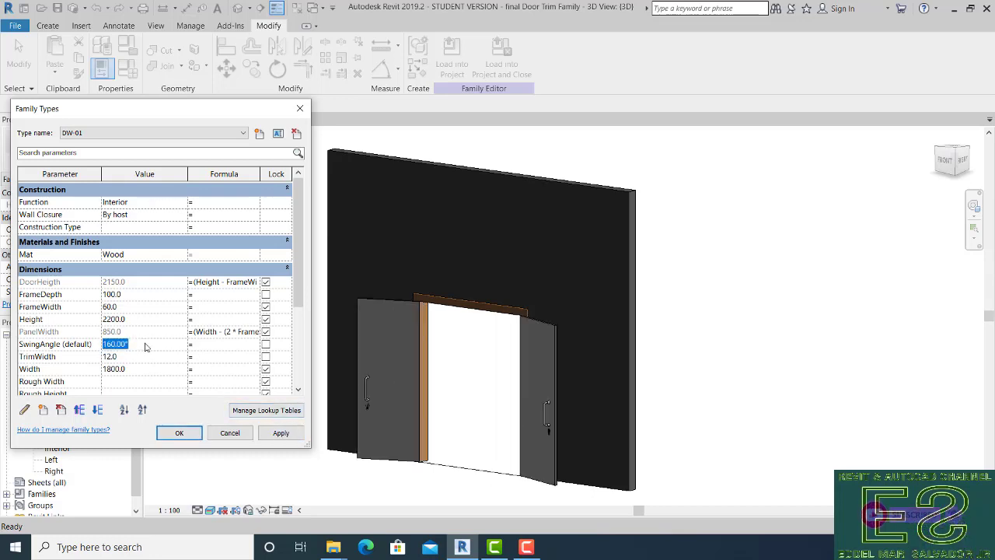
left_click(286, 437)
left_click(179, 433)
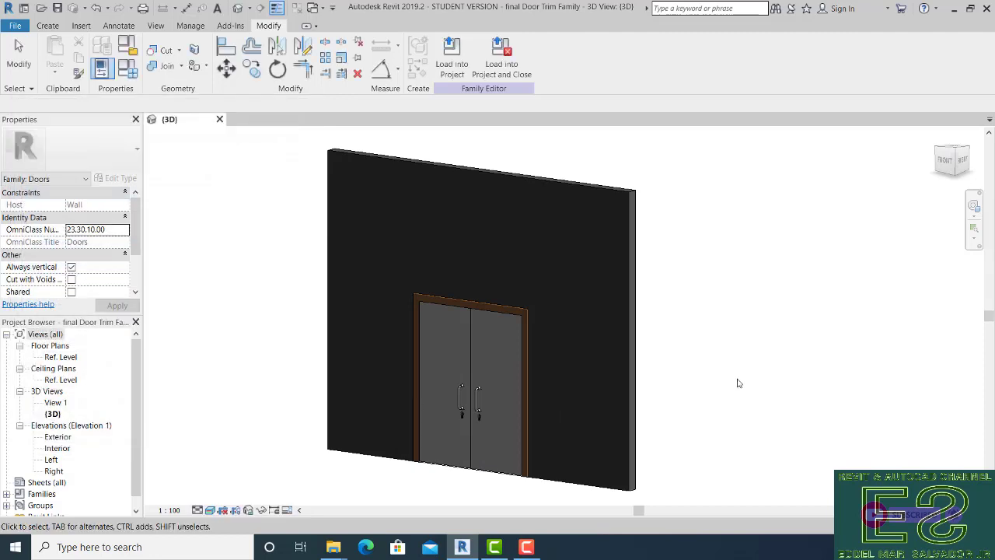
middle_click_drag(738, 381, 420, 431, "shift")
middle_click_drag(247, 274, 269, 289, "shift")
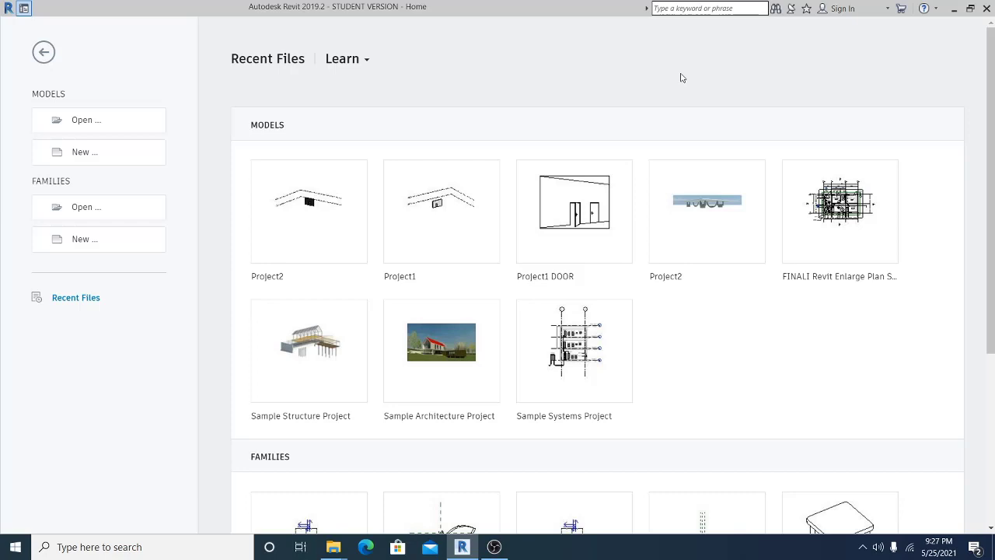
Create a new family from the Metric Generic Model template in the English family templates folder.
left_click(77, 239)
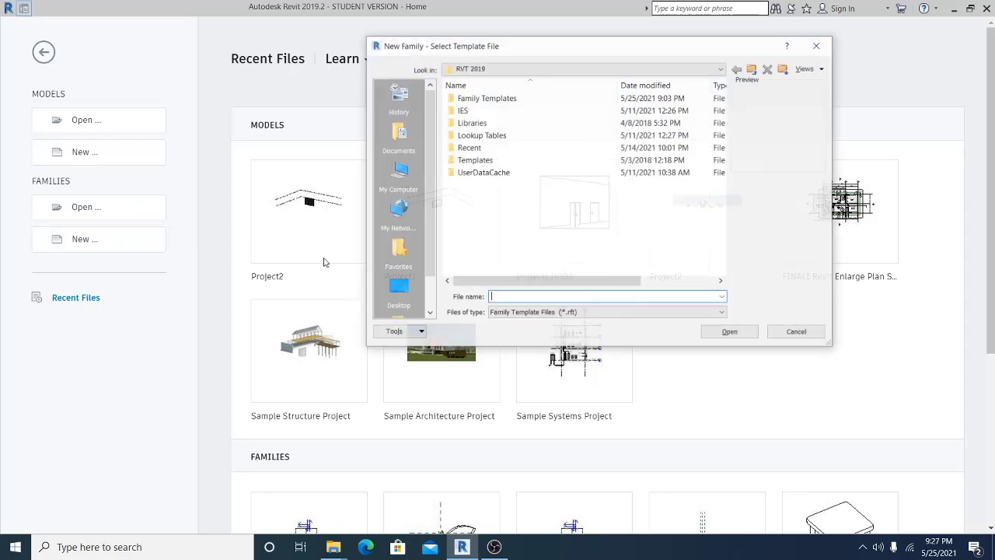
double_click(474, 99)
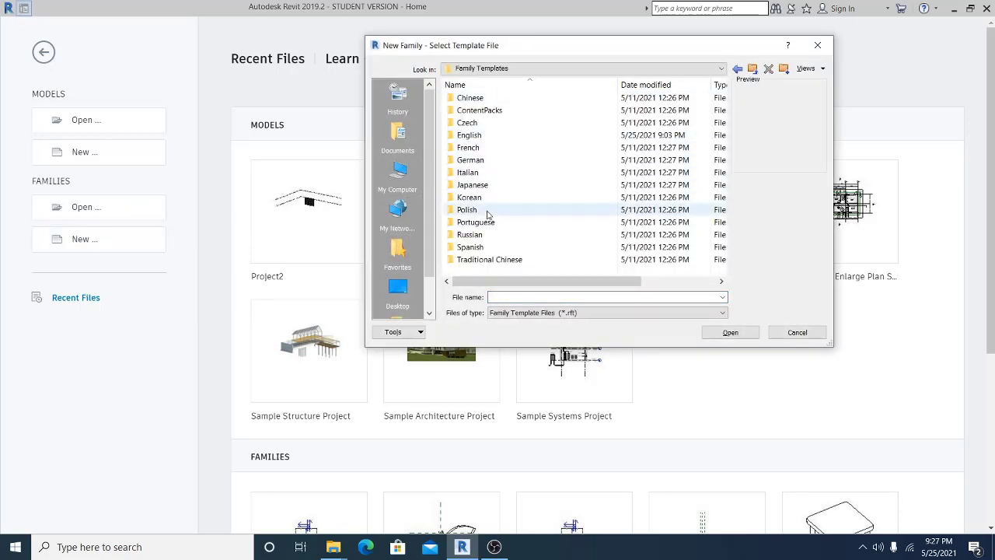
double_click(470, 135)
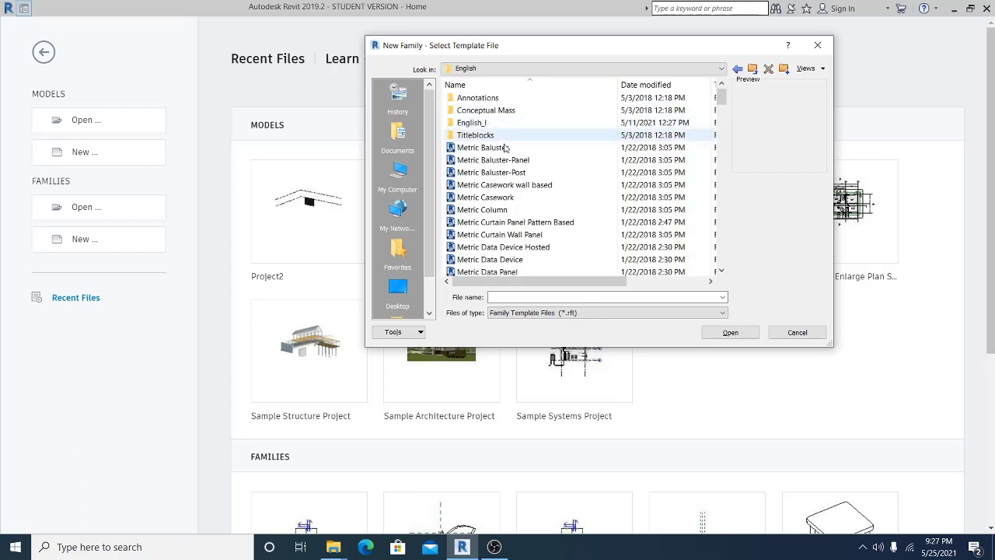
left_click_drag(723, 100, 722, 130)
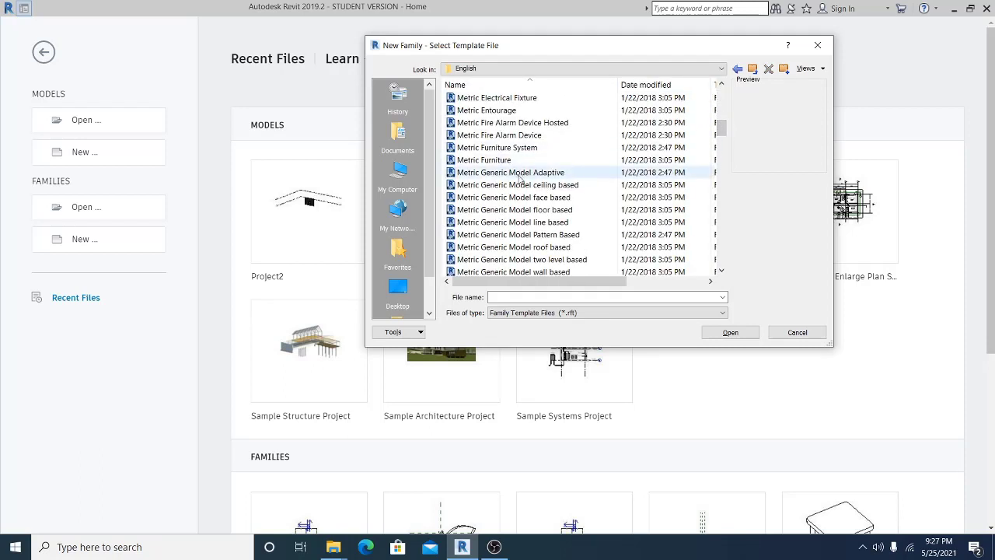
scroll(520, 202, "down", 1)
left_click(517, 247)
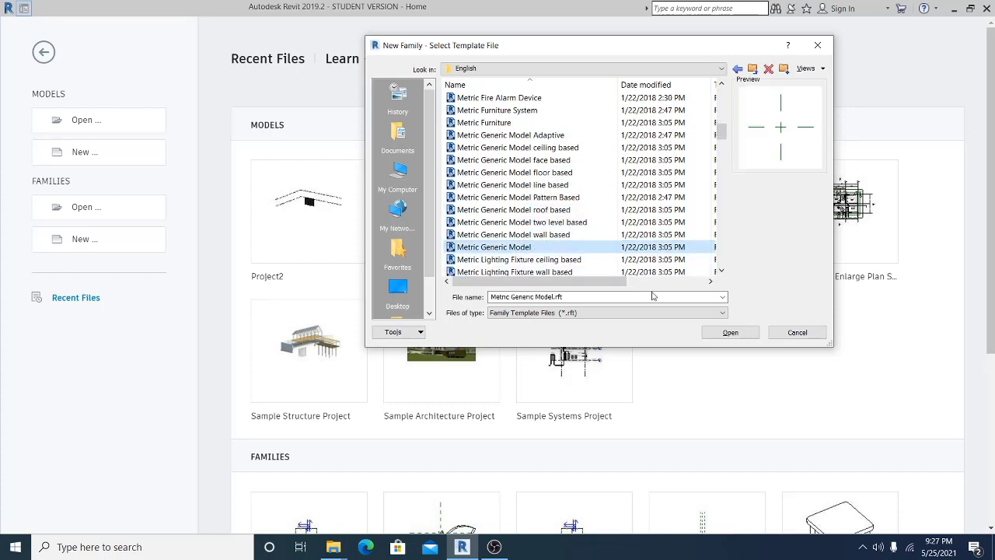
left_click(720, 334)
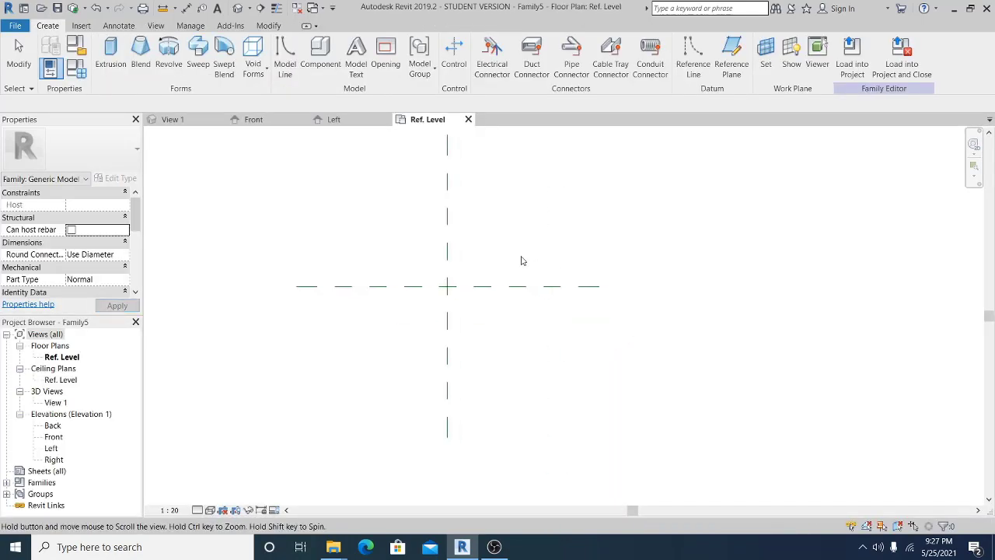
Draw a reference line from the reference planes' intersection, about 1900 mm long and sloping down to the right at about 27 degrees.
left_click(692, 64)
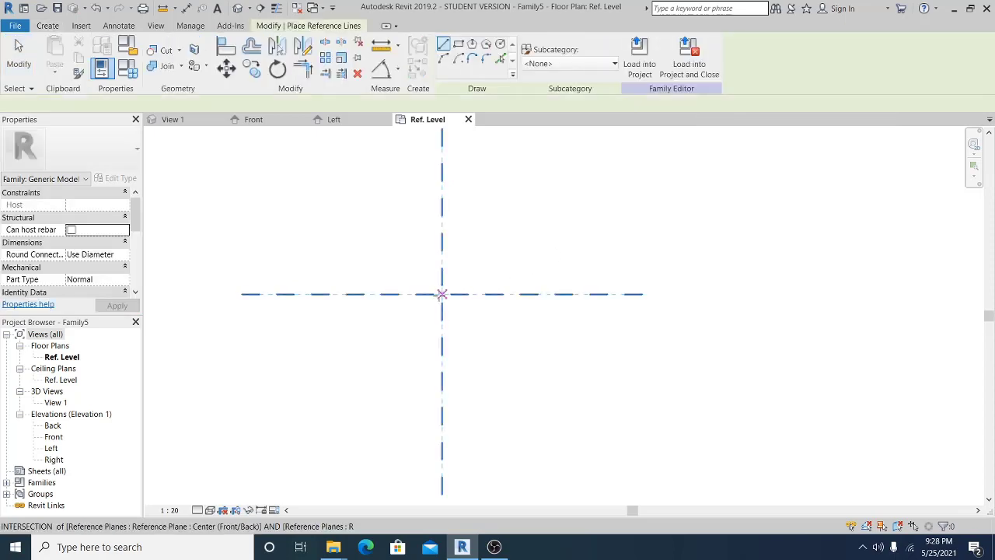
left_click(441, 294)
left_click(611, 380)
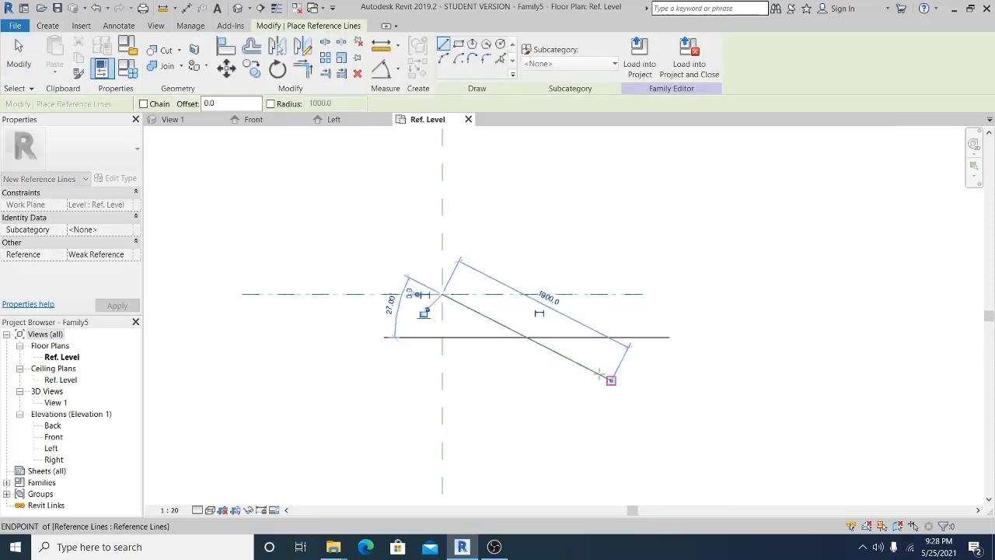
left_click(19, 55)
Align and lock the sloped reference line's start point to both the vertical and the horizontal center reference planes.
scroll(528, 333, "up", 1)
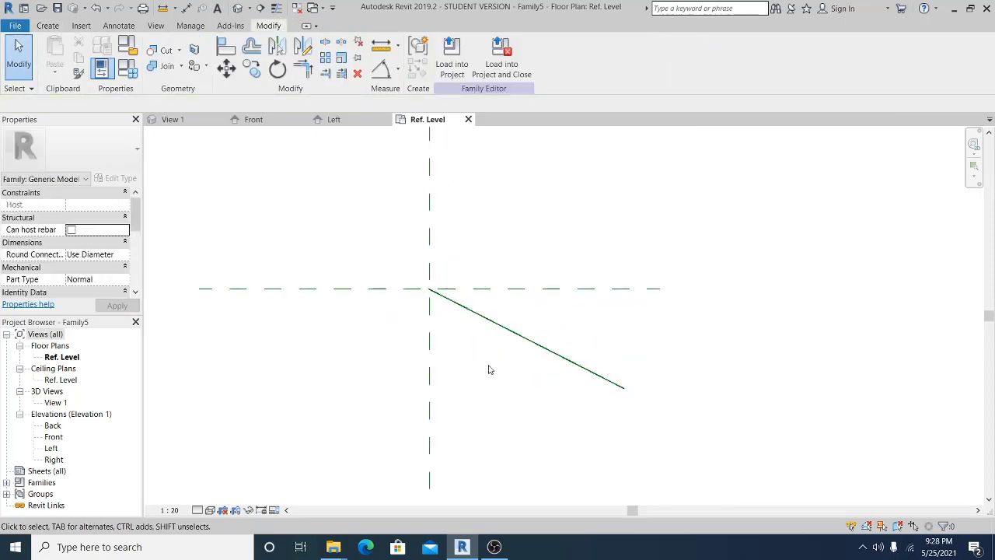
middle_click_drag(489, 369, 518, 389)
key("a")
key("l")
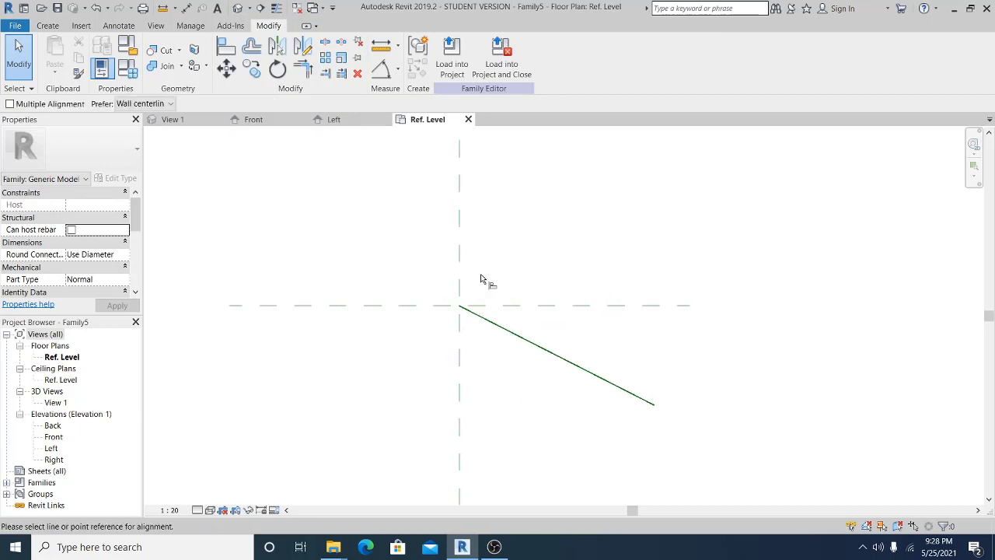
left_click(459, 309)
left_click(465, 312)
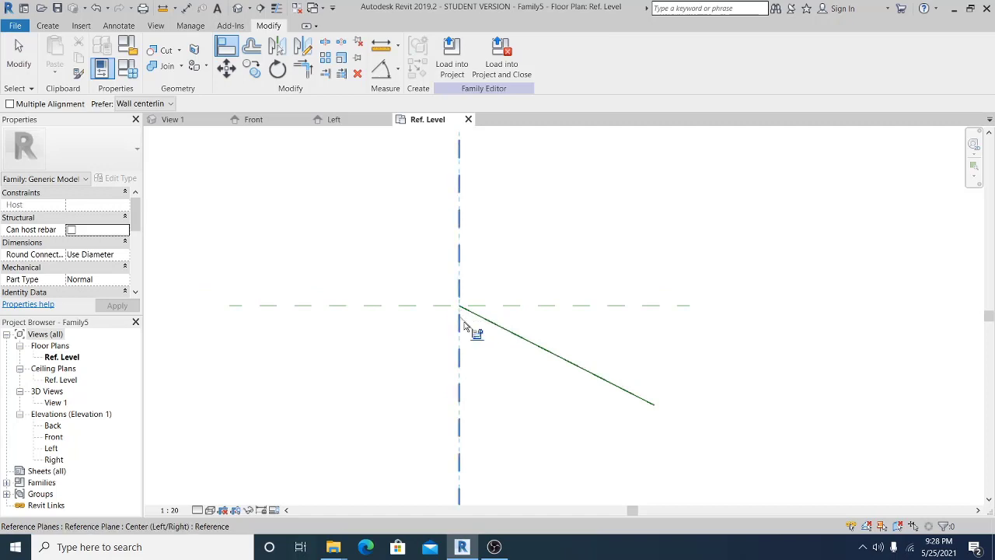
left_click(514, 314)
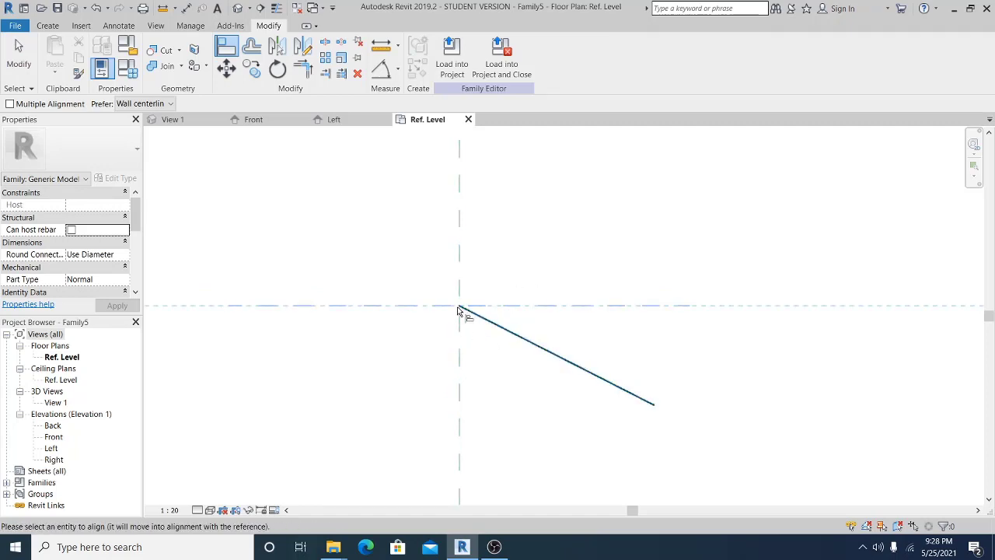
left_click(459, 310)
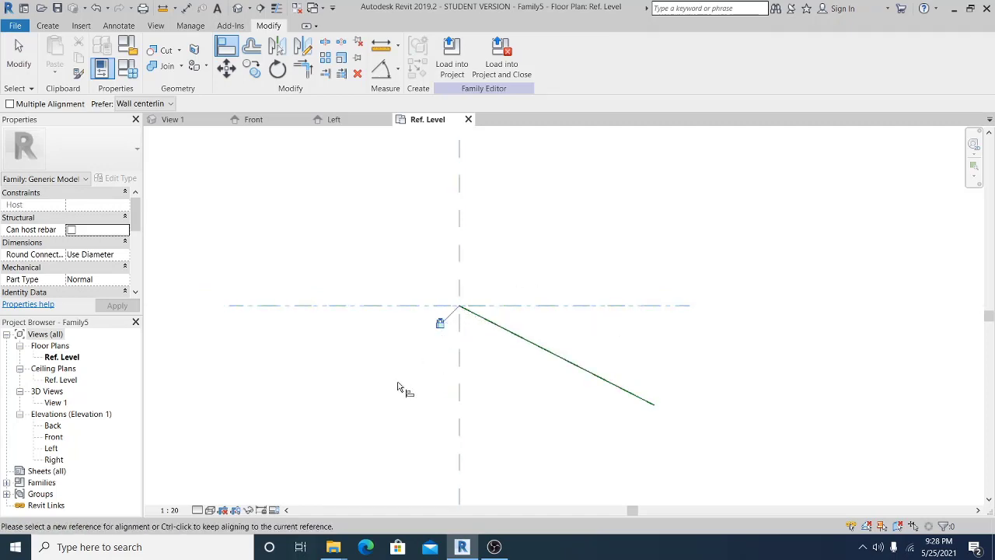
left_click(19, 55)
Make the sloped reference line's temporary length dimension permanent and place it below the line.
middle_click_drag(560, 302, 582, 309)
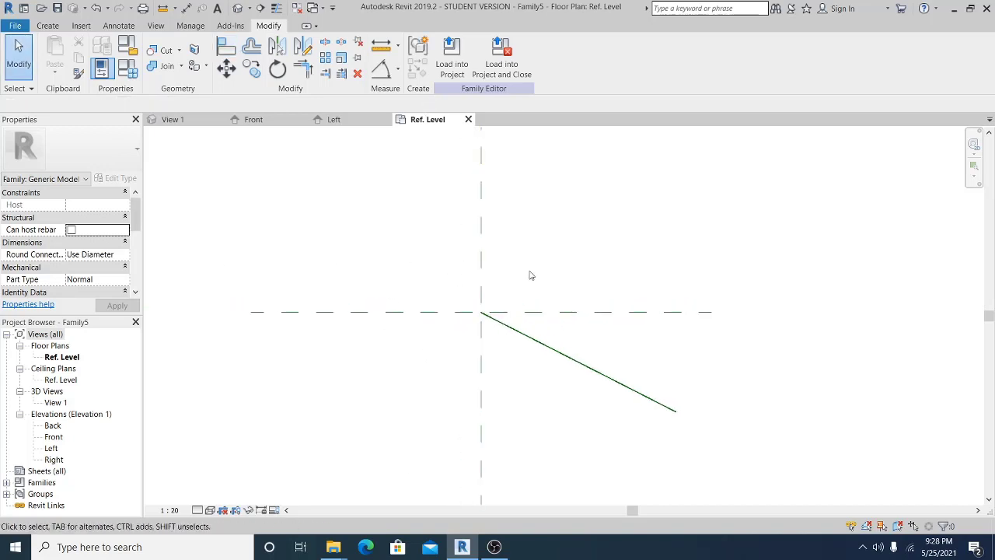
middle_click_drag(530, 275, 555, 292)
middle_click_drag(632, 285, 597, 287)
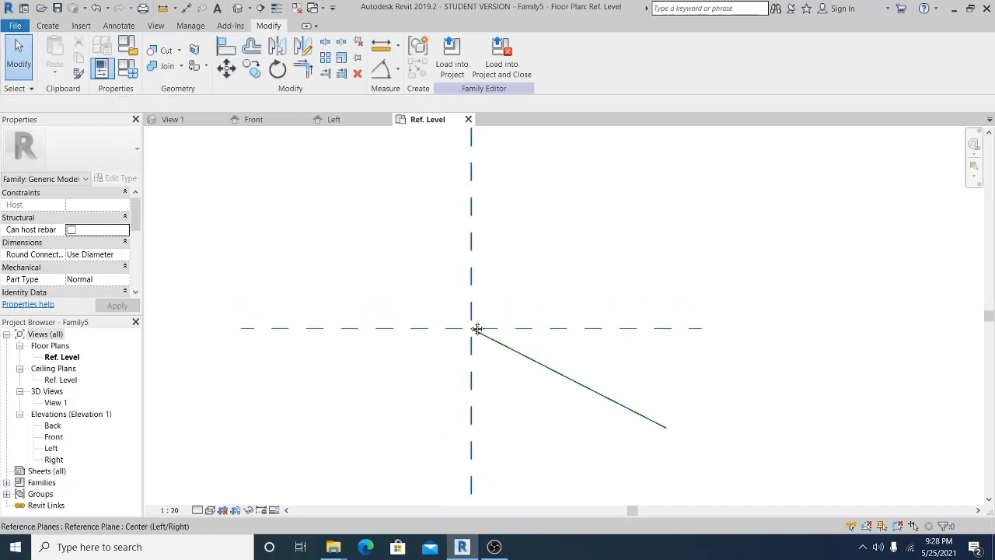
middle_click_drag(478, 329, 463, 337)
middle_click_drag(583, 289, 531, 195)
left_click(543, 286)
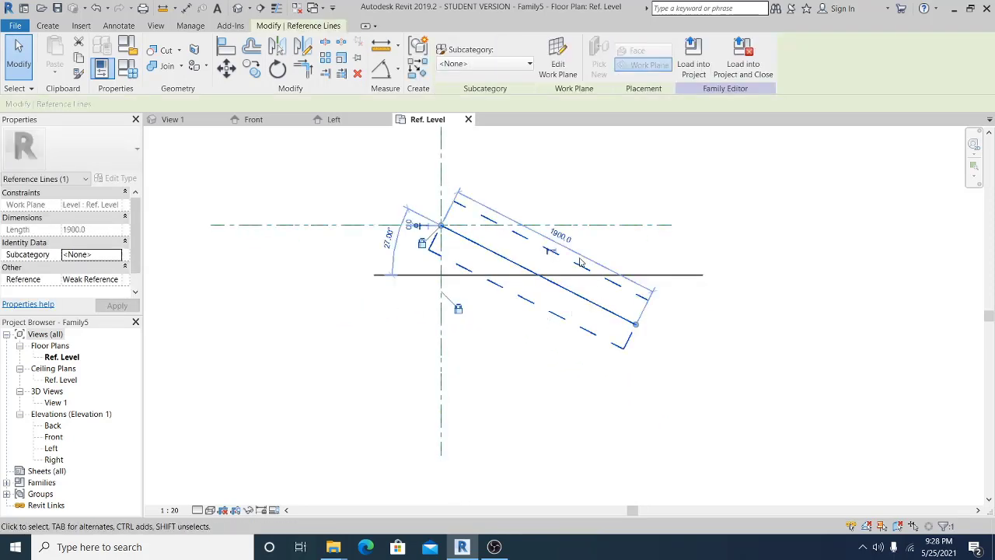
left_click(549, 251)
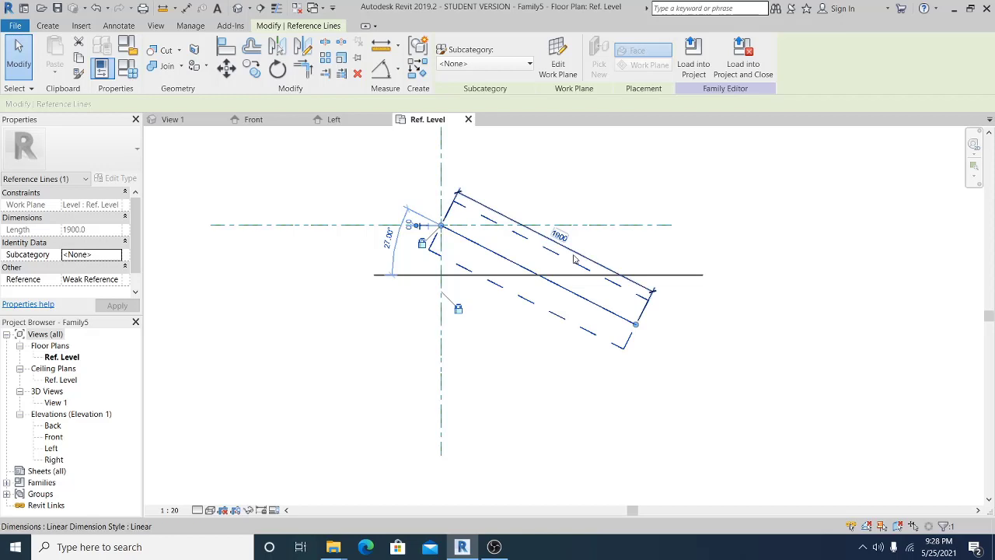
left_click_drag(570, 255, 535, 342)
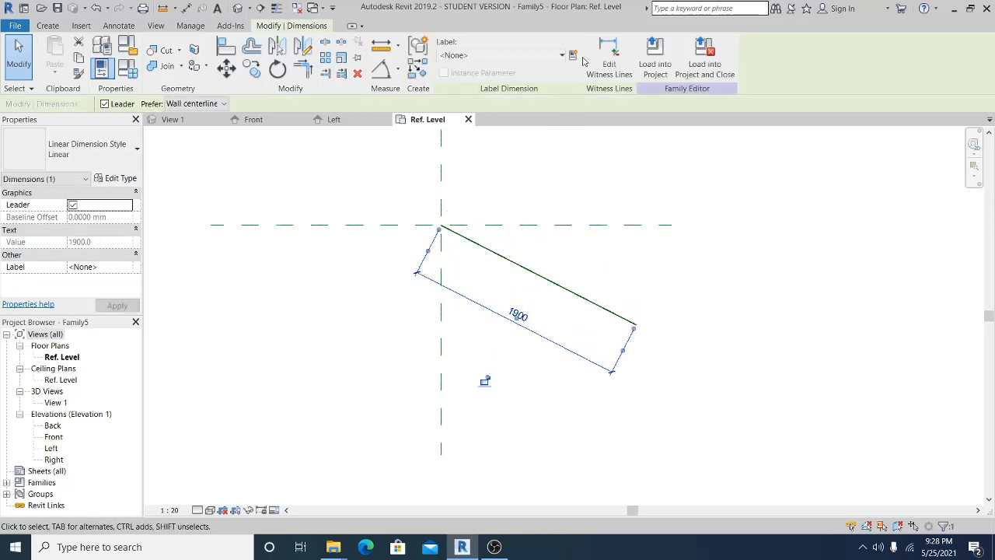
Label the reference line's length dimension with a new type family parameter named PanelWidth.
left_click(575, 54)
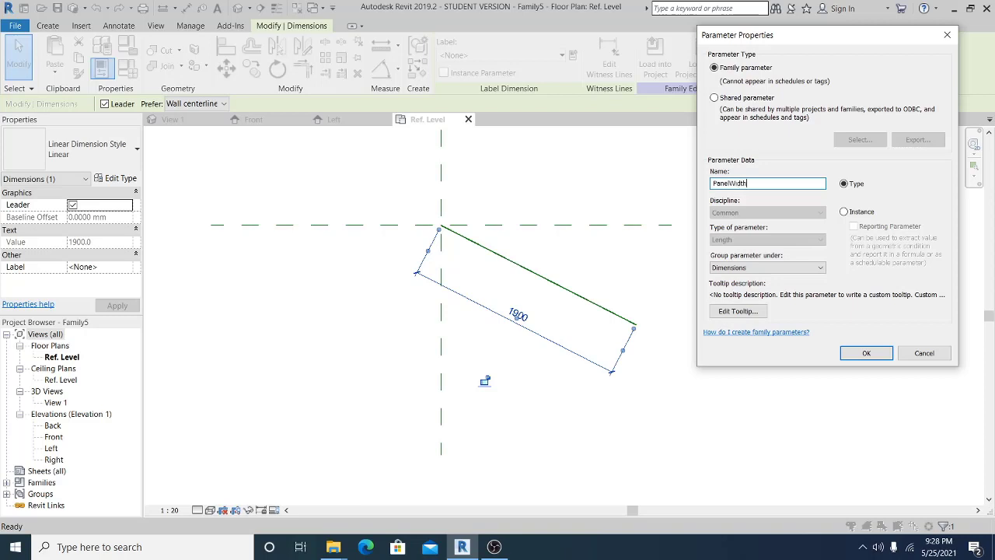
left_click(866, 354)
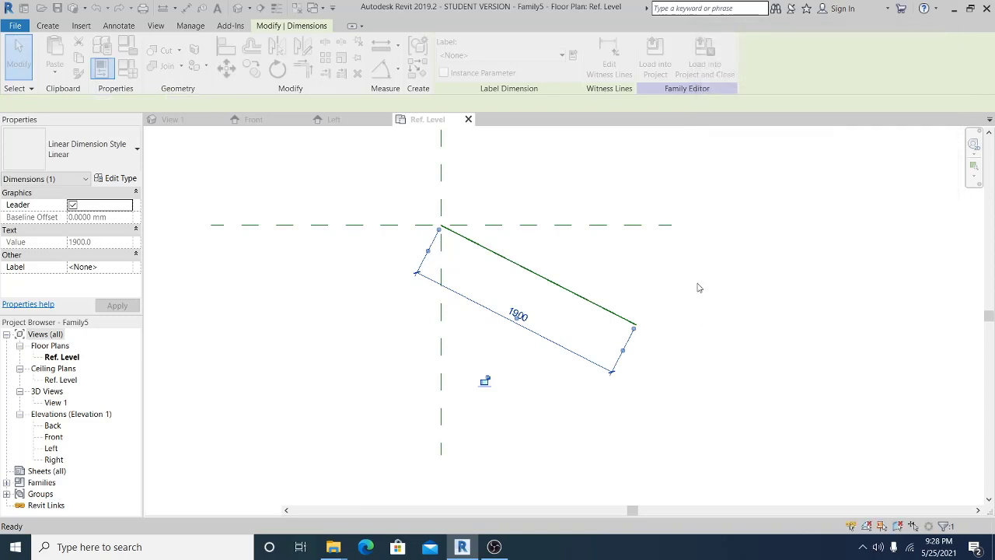
left_click(697, 284)
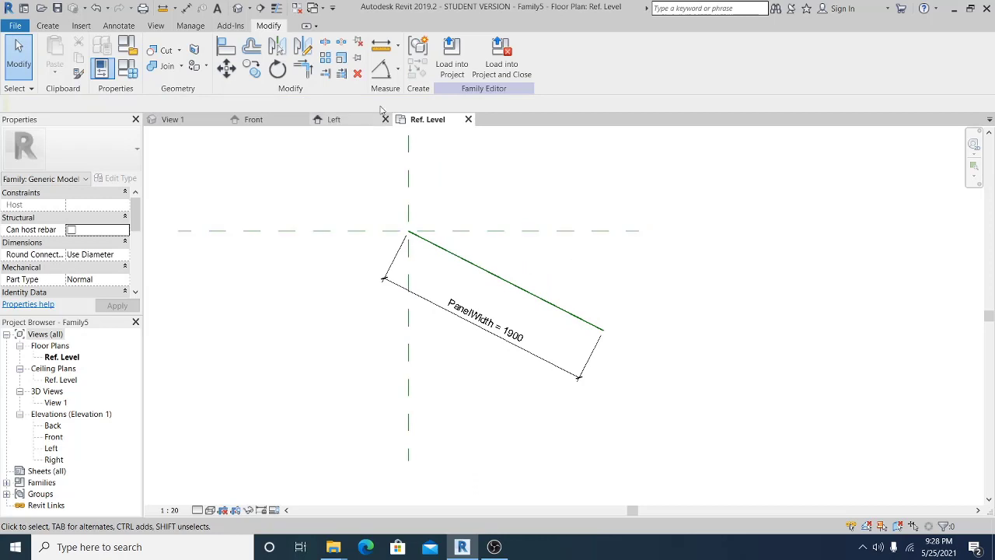
Add an angular dimension between the horizontal reference plane and the sloped reference line.
left_click(381, 70)
left_click(527, 231)
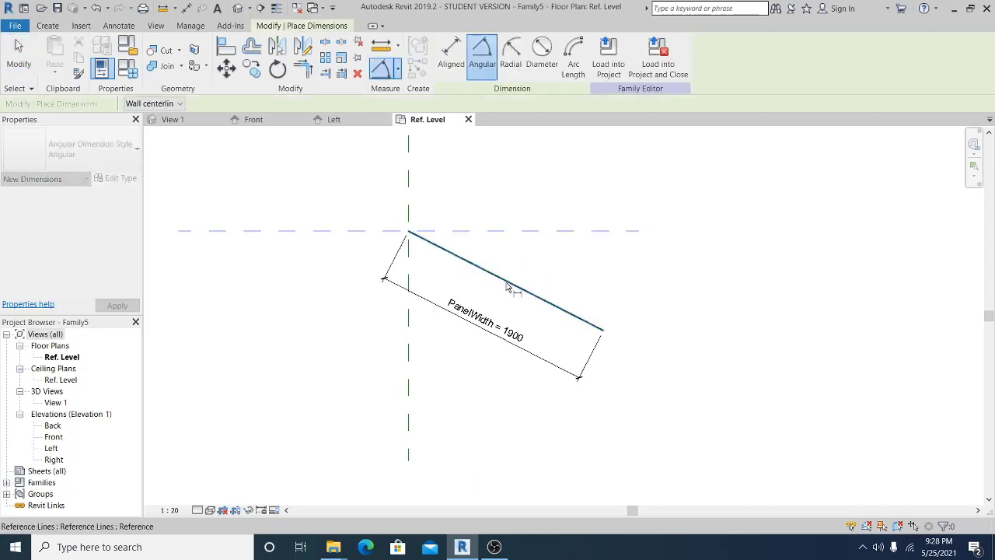
left_click(515, 285)
left_click(554, 285)
key("Escape")
key("Escape")
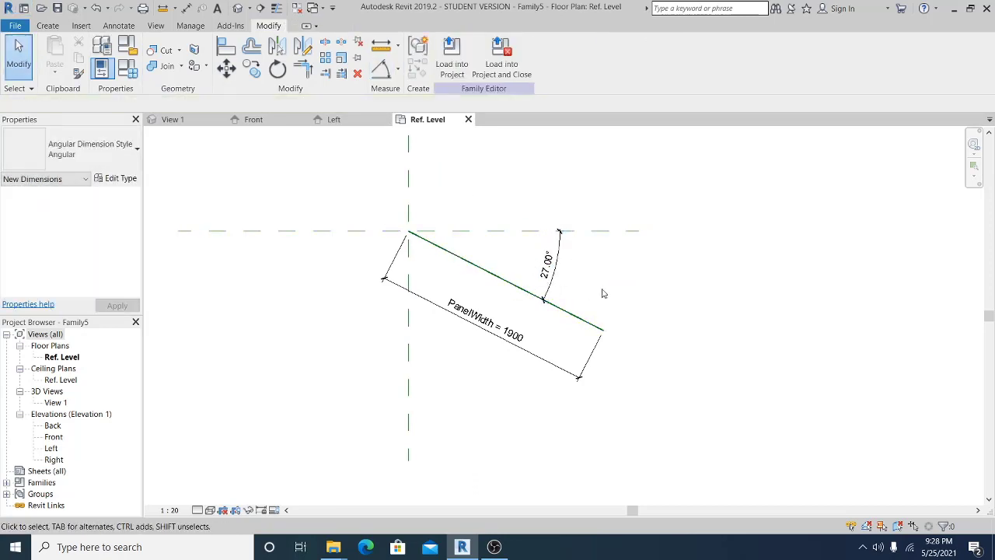
Label the angular dimension with a new instance family parameter named SwingAngle.
left_click(557, 261)
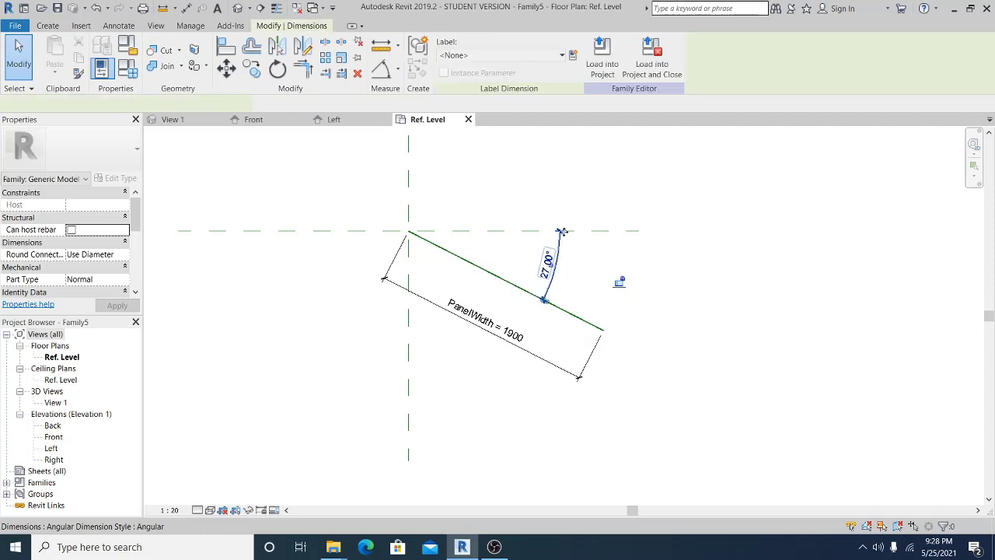
left_click(573, 56)
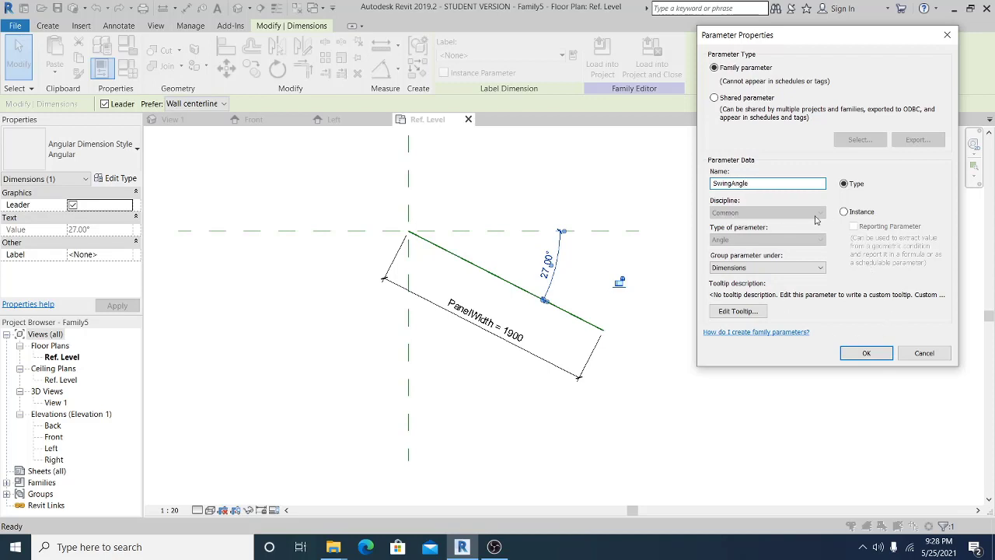
left_click(845, 213)
left_click(866, 353)
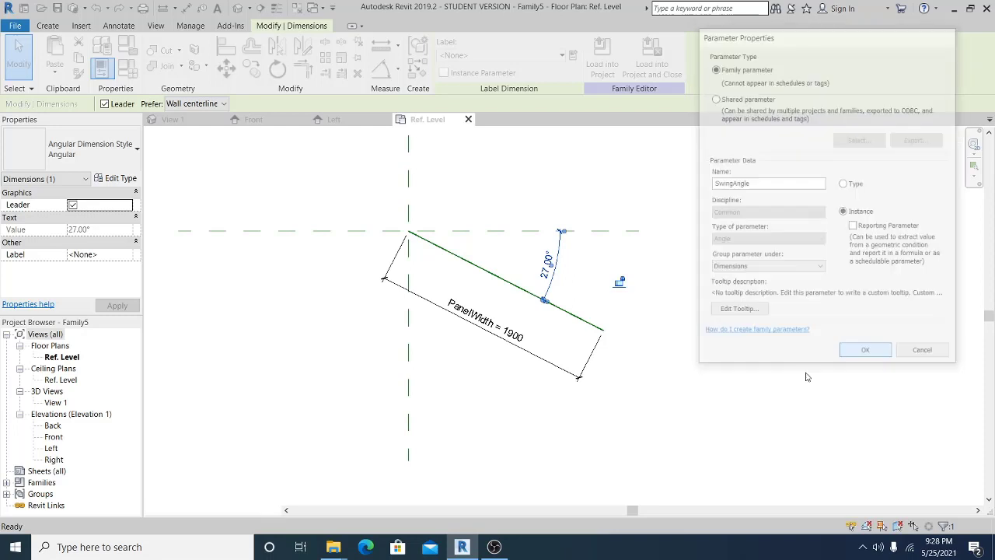
Draw a 30 mm reference line perpendicular to the sloped reference line, starting at its pivot end on the reference planes' intersection.
left_click(671, 384)
scroll(408, 276, "up", 1)
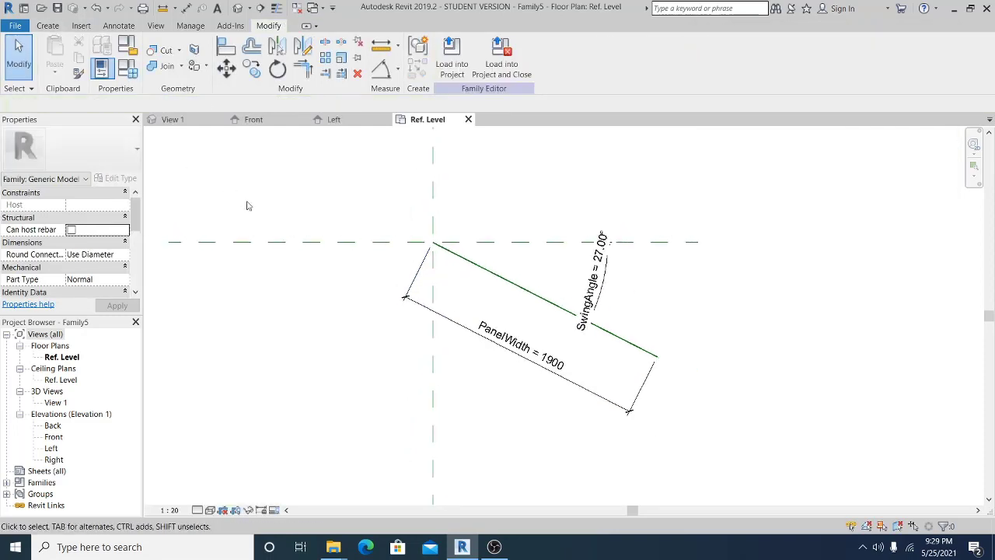
left_click(44, 28)
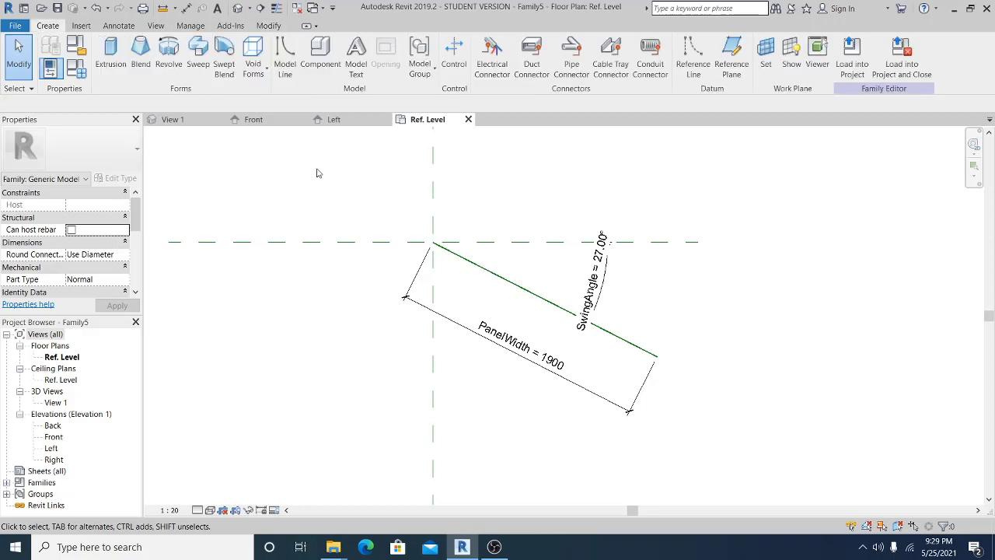
left_click(692, 58)
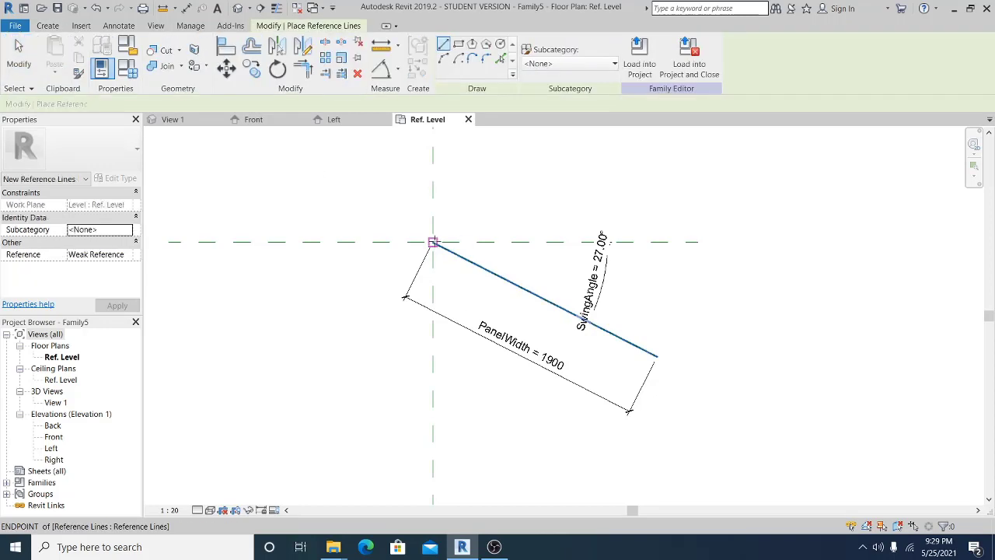
left_click(433, 242)
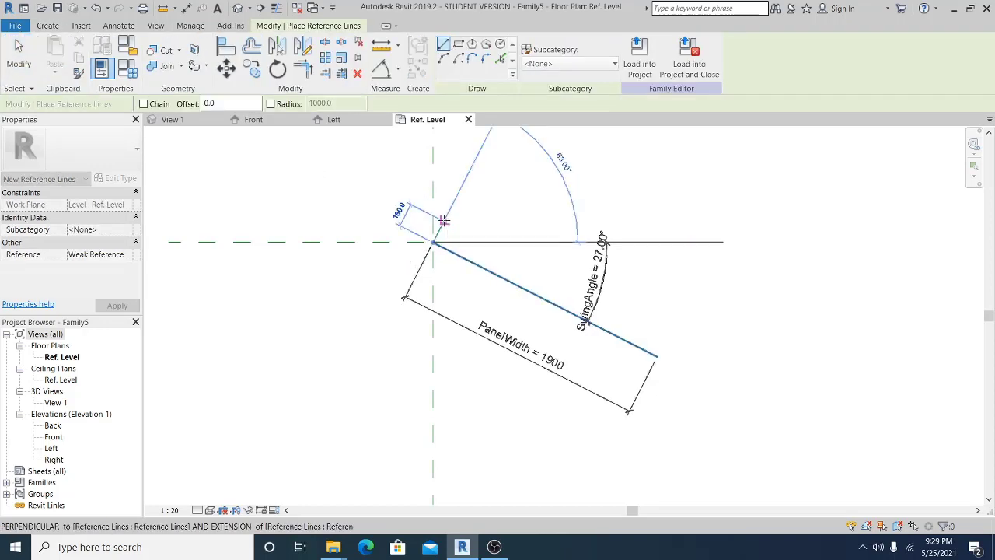
type("30")
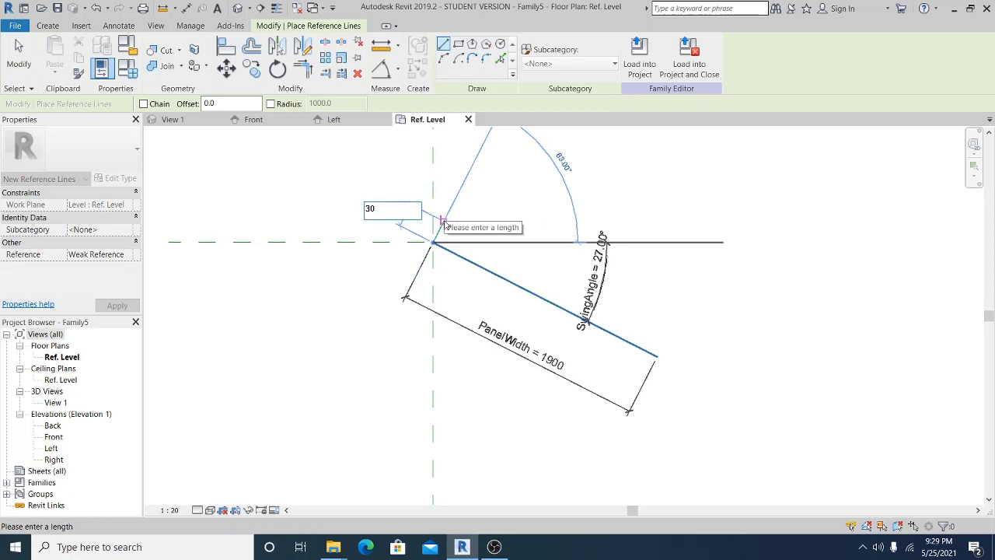
key("Return")
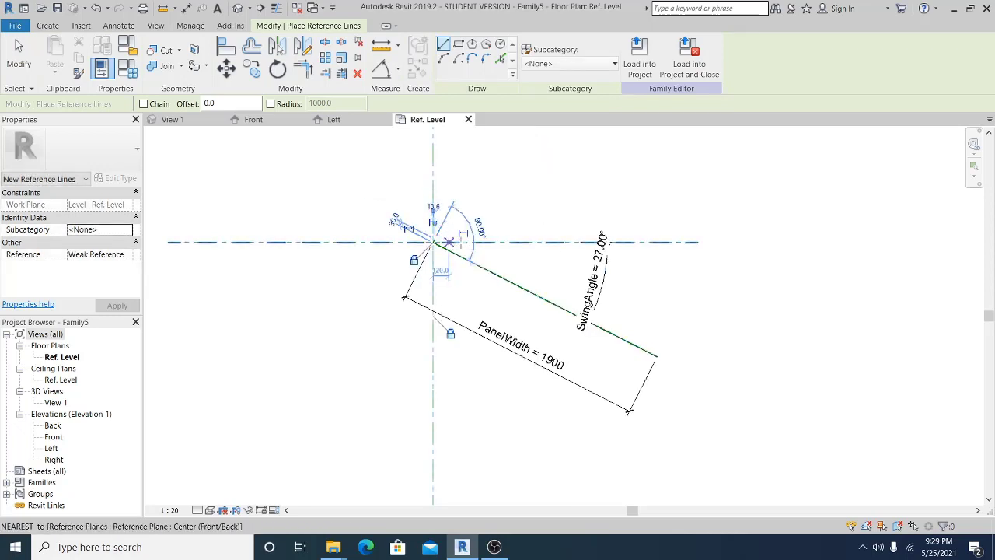
Draw a 1900 mm reference line from the short line's free end, parallel to the sloped line and ending level with its far end.
scroll(466, 236, "up", 2)
left_click(420, 249)
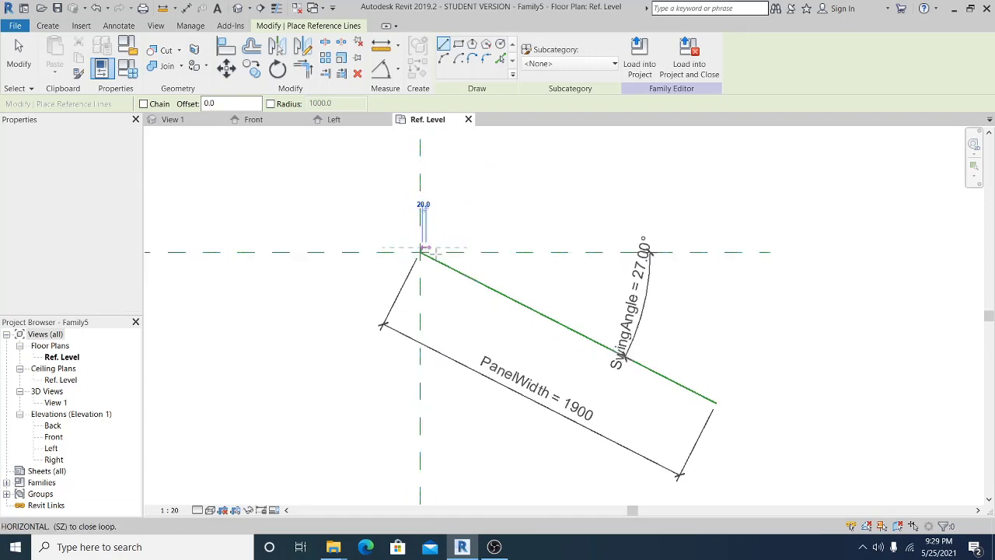
left_click(719, 398)
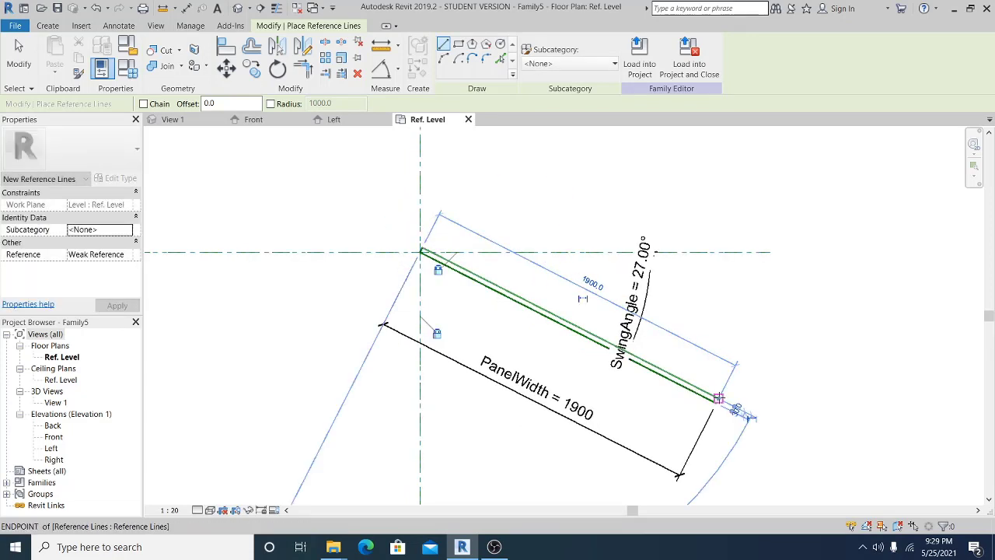
left_click(21, 64)
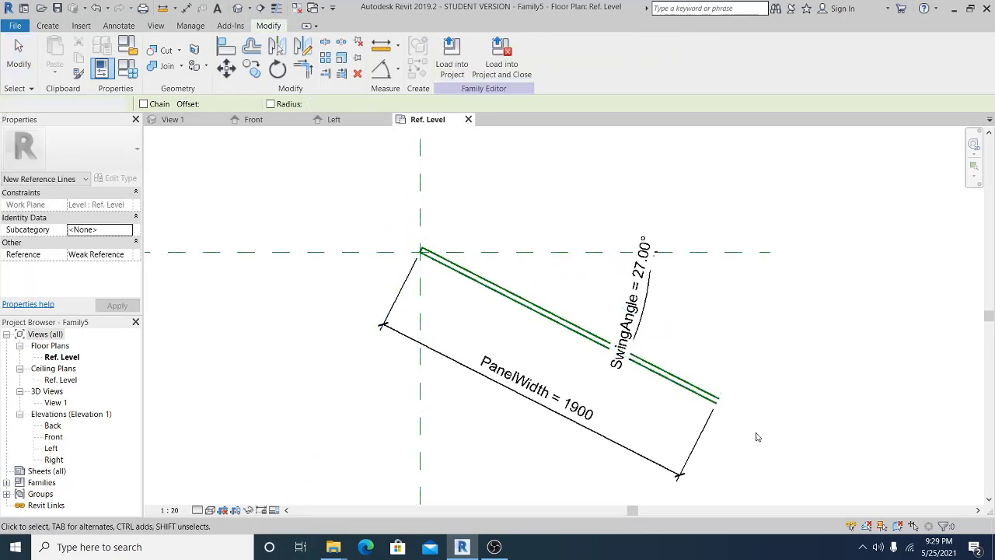
scroll(755, 435, "down", 1)
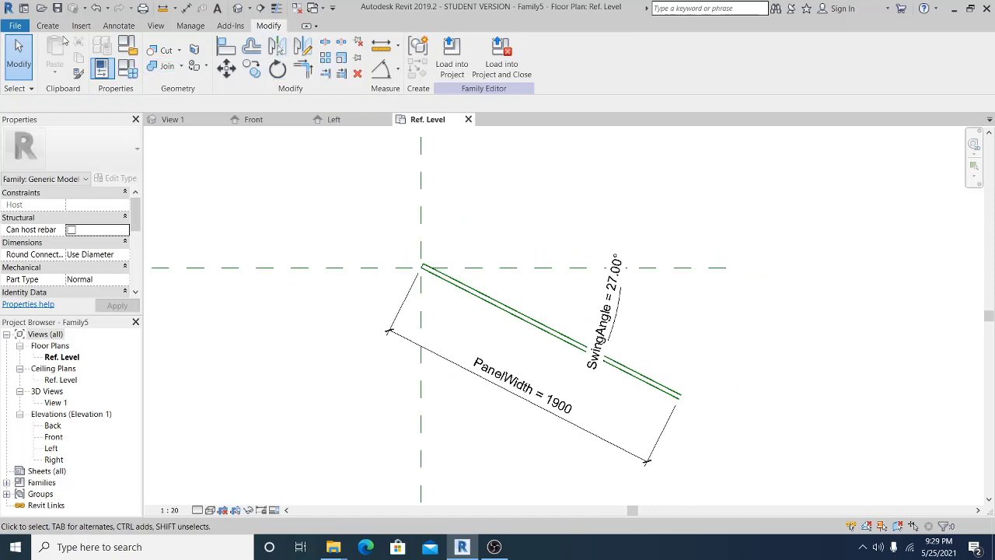
Draw a perpendicular reference line about 220 mm long from the sloped line's far end, crossing the parallel line's end.
left_click(47, 26)
left_click(692, 56)
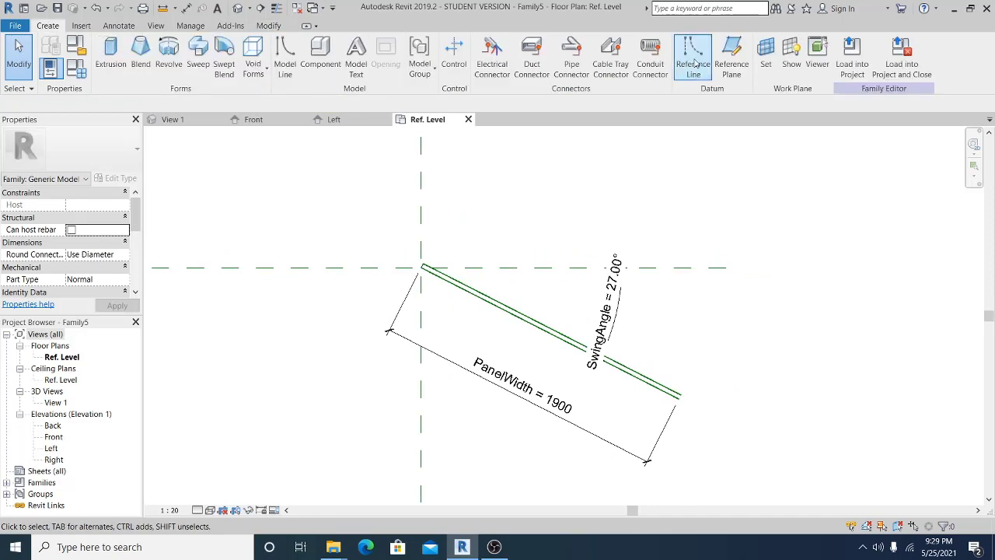
left_click(680, 399)
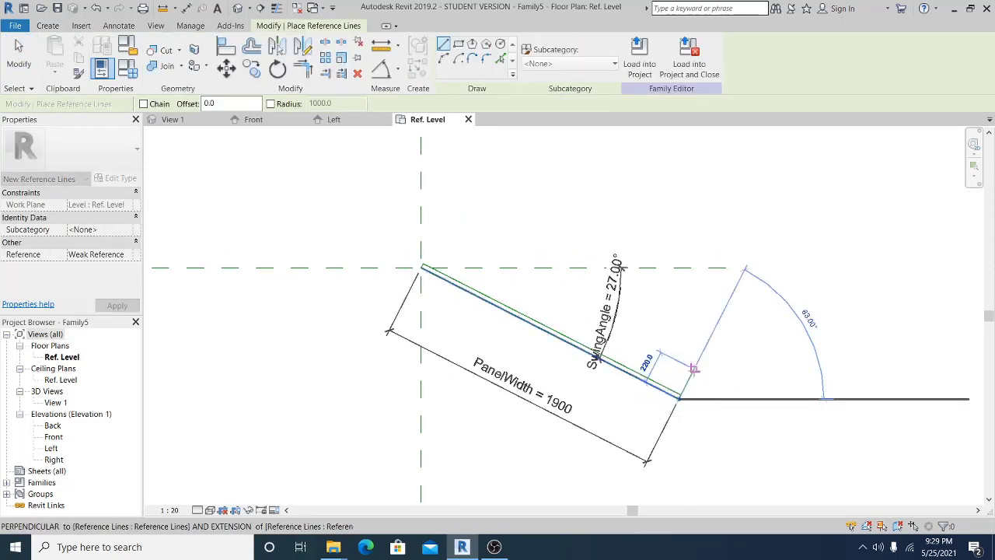
left_click(693, 370)
key("Escape")
key("Escape")
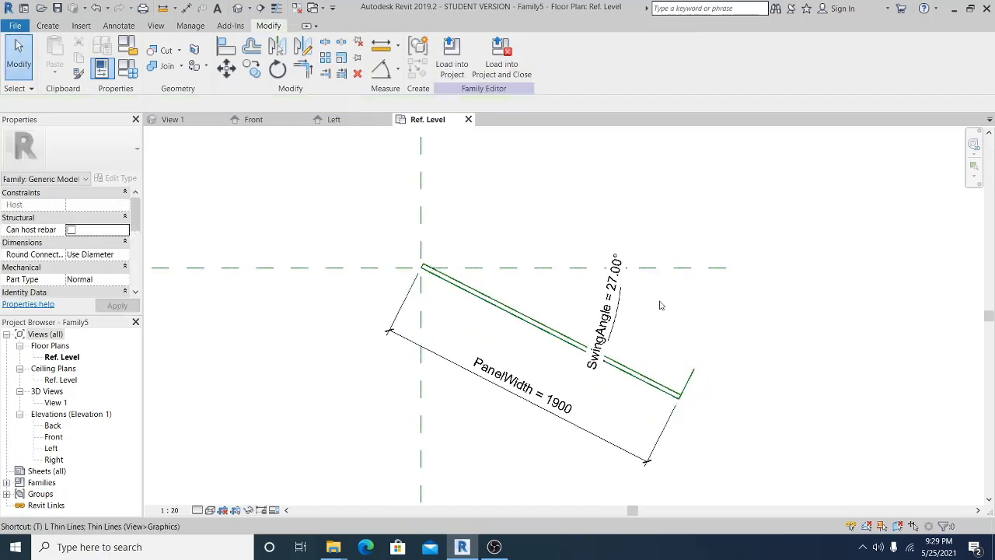
Trim the far-end perpendicular line and the upper parallel line to a corner, closing the thin panel outline.
key("t")
key("r")
scroll(686, 411, "up", 2)
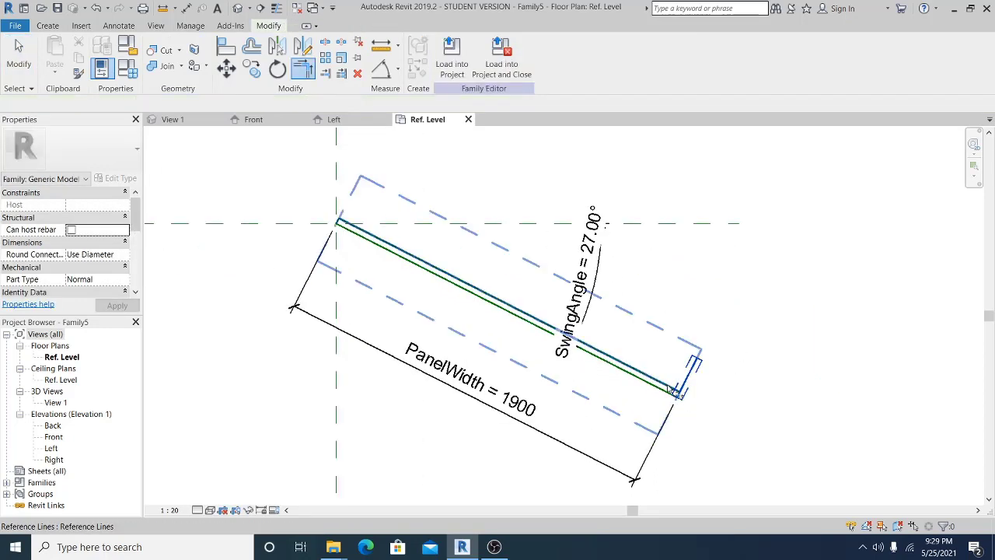
left_click(665, 383)
middle_click_drag(649, 374, 649, 383)
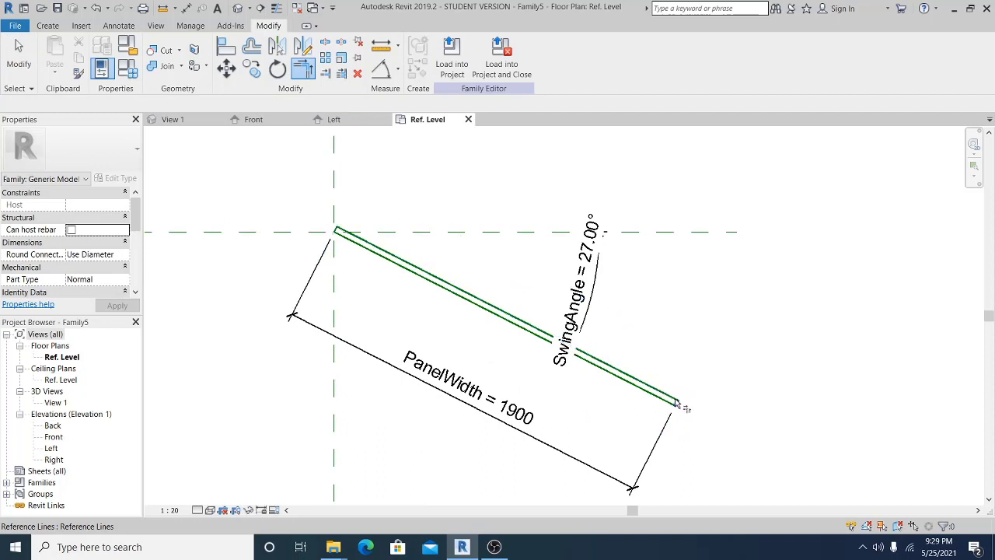
left_click(10, 43)
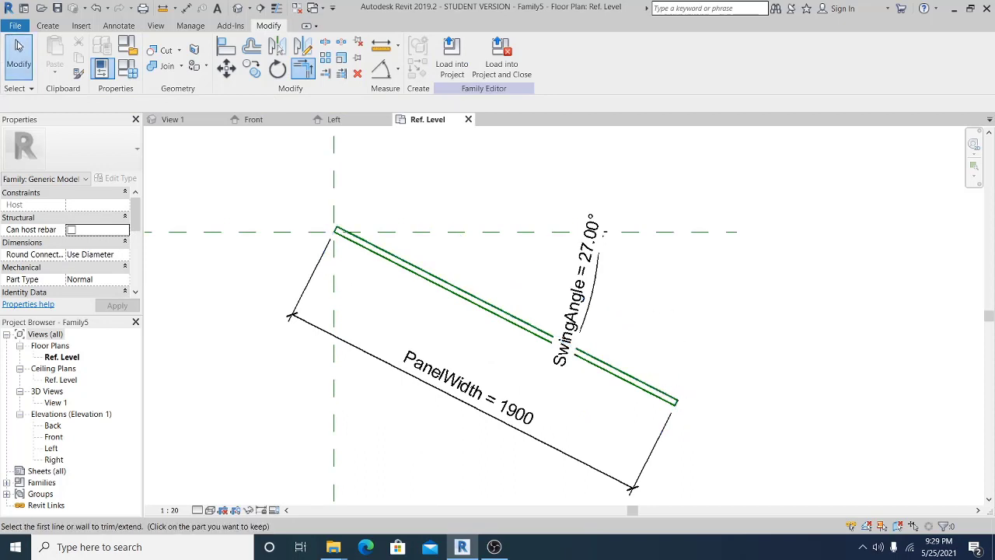
Set the view scale to 1:10.
mouse_move(783, 311)
middle_mouse_down()
mouse_move(800, 324)
mouse_move(766, 331)
mouse_move(765, 321)
middle_mouse_up()
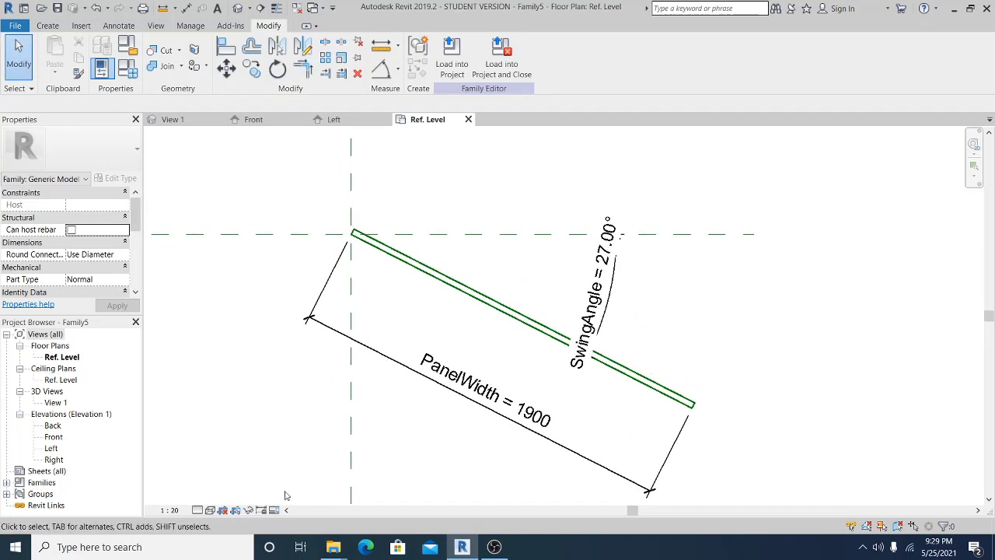
left_click(186, 511)
left_click(189, 394)
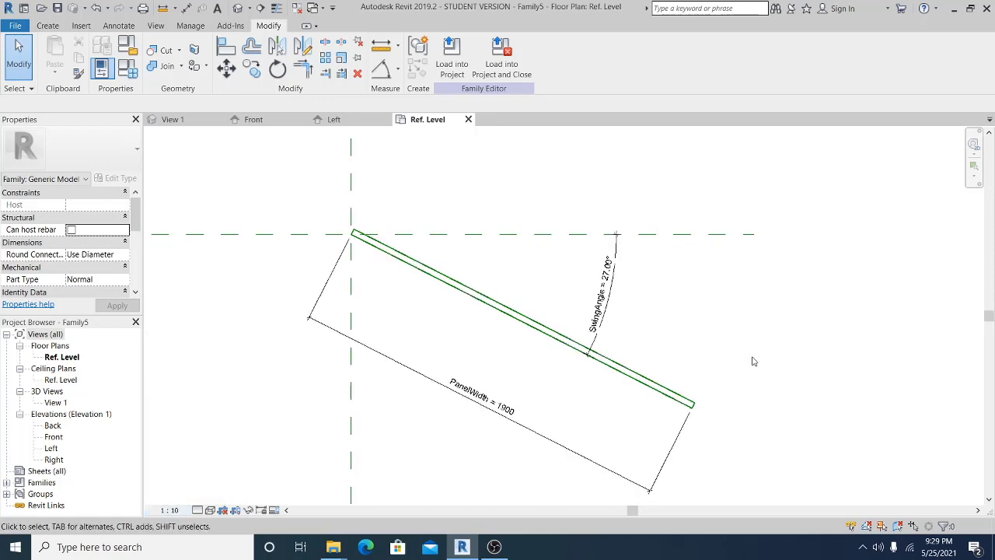
scroll(621, 314, "up", 3)
scroll(633, 315, "down", 1)
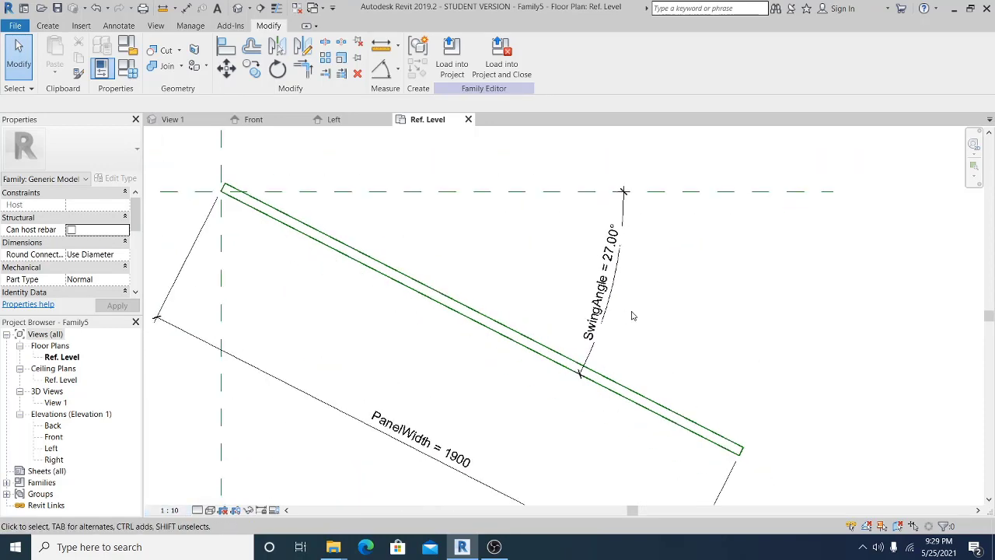
scroll(633, 313, "up", 2)
middle_click_drag(537, 325, 565, 324)
scroll(592, 356, "down", 3)
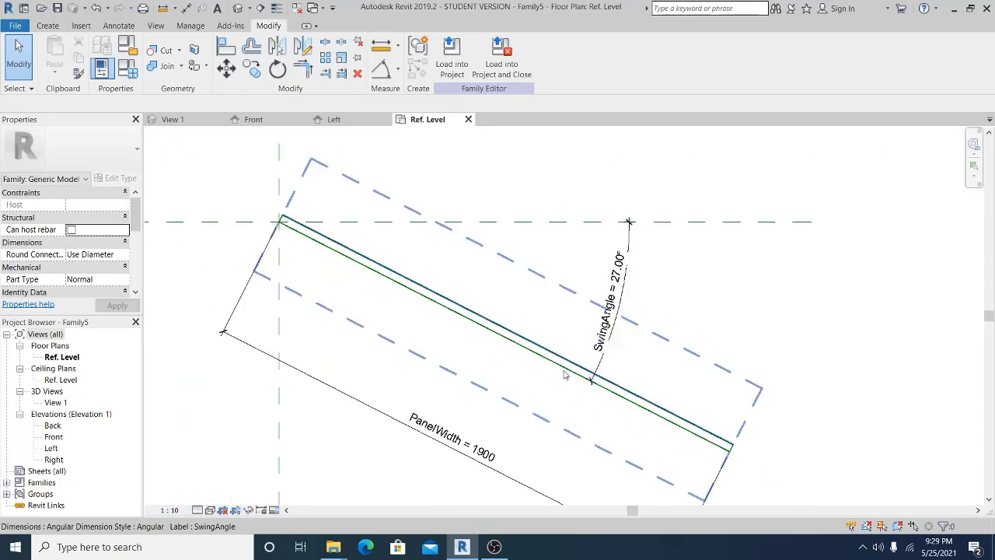
middle_click_drag(565, 375, 565, 358)
middle_click_drag(580, 392, 555, 347)
middle_click_drag(456, 336, 522, 354)
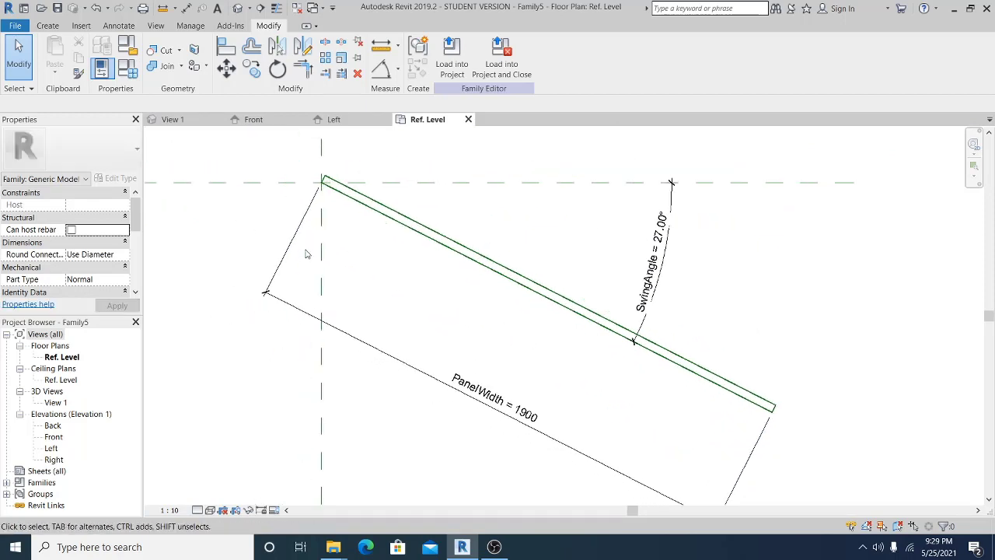
Add an aligned dimension across the panel outline's thickness at the pivot end, placed beyond that end.
middle_click_drag(344, 249, 371, 312)
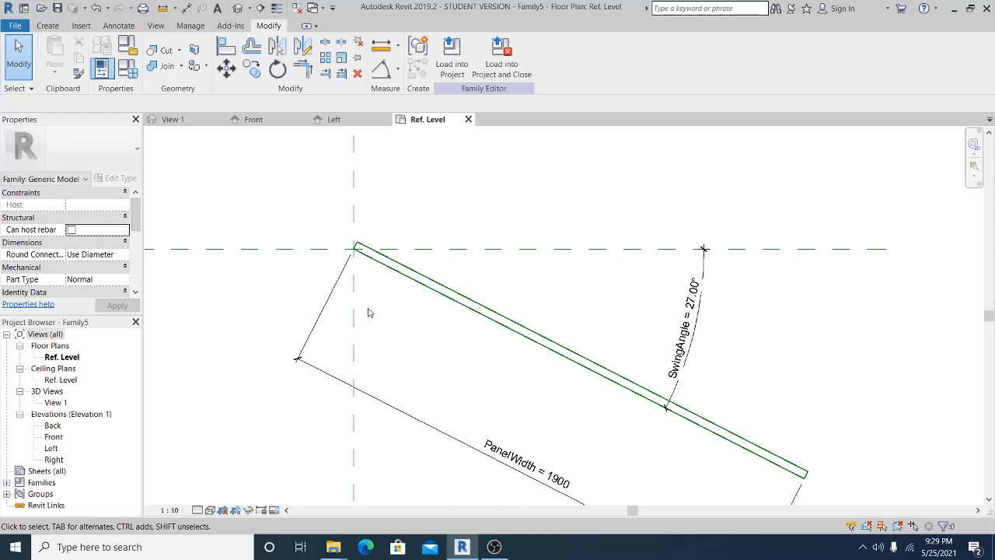
key("d")
key("i")
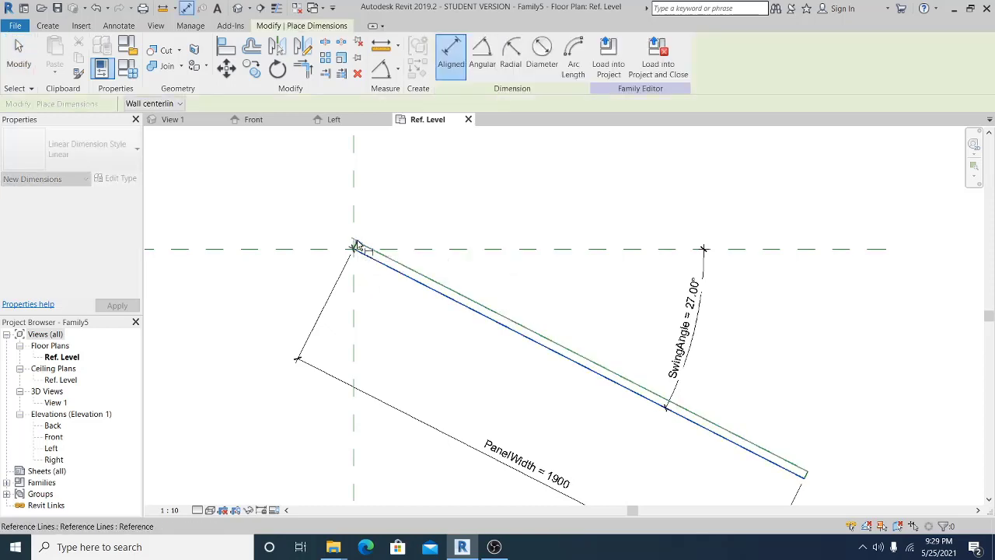
left_click(277, 205)
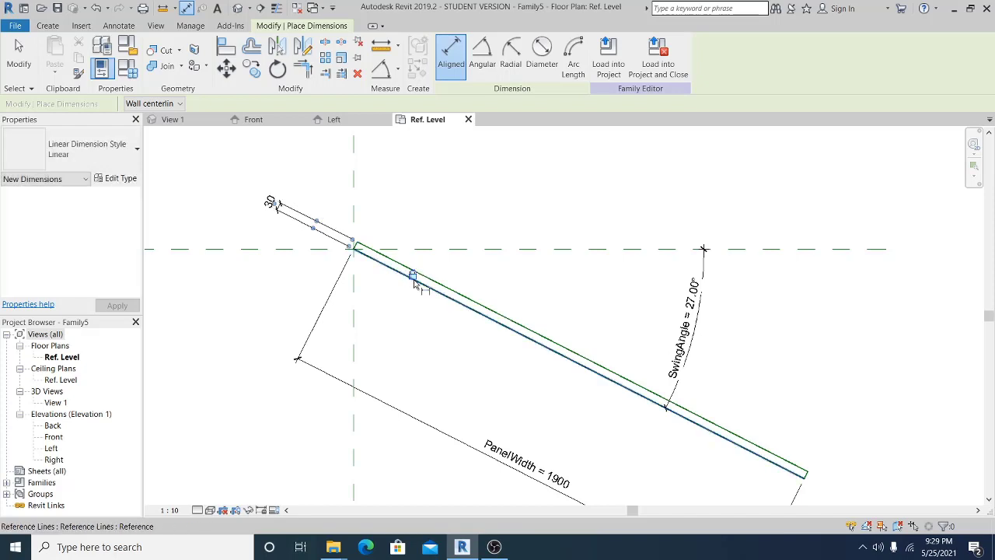
Add an aligned dimension across the panel outline's thickness at the far end, placed beyond that end.
middle_click_drag(465, 355, 293, 260)
left_click(634, 380)
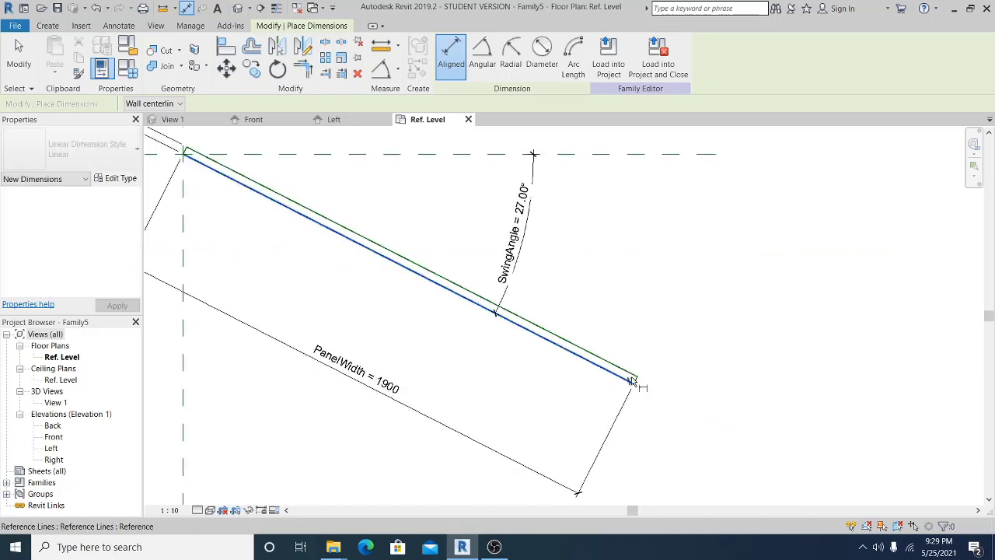
left_click(638, 378)
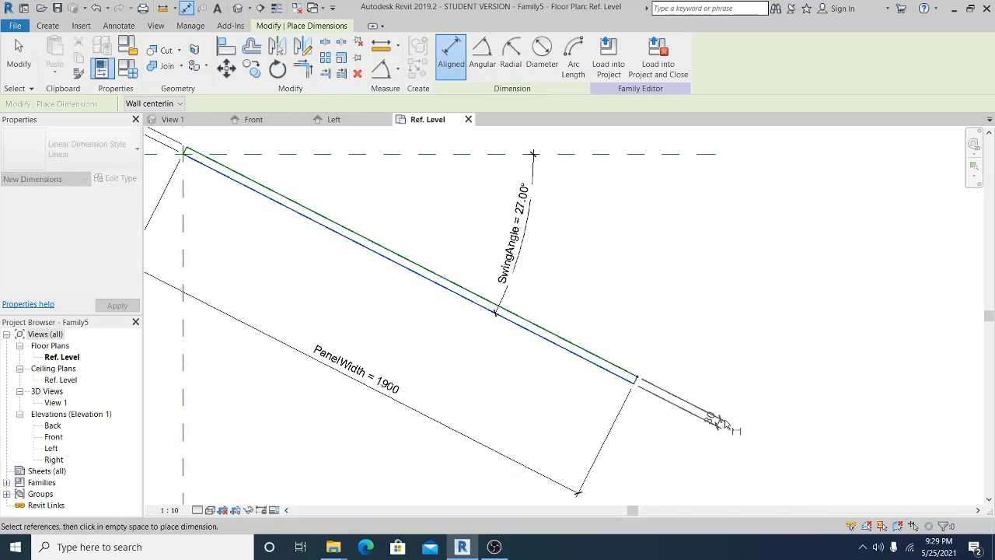
left_click(723, 424)
key("Escape")
key("Escape")
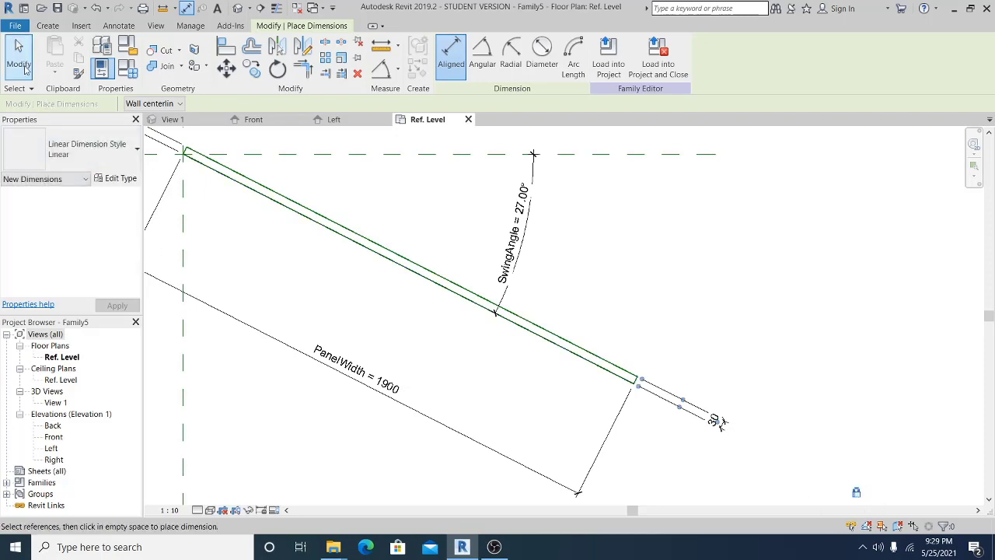
Add an angular dimension between the panel's lower long reference line and the short end line at the pivot.
middle_click_drag(415, 267, 458, 320)
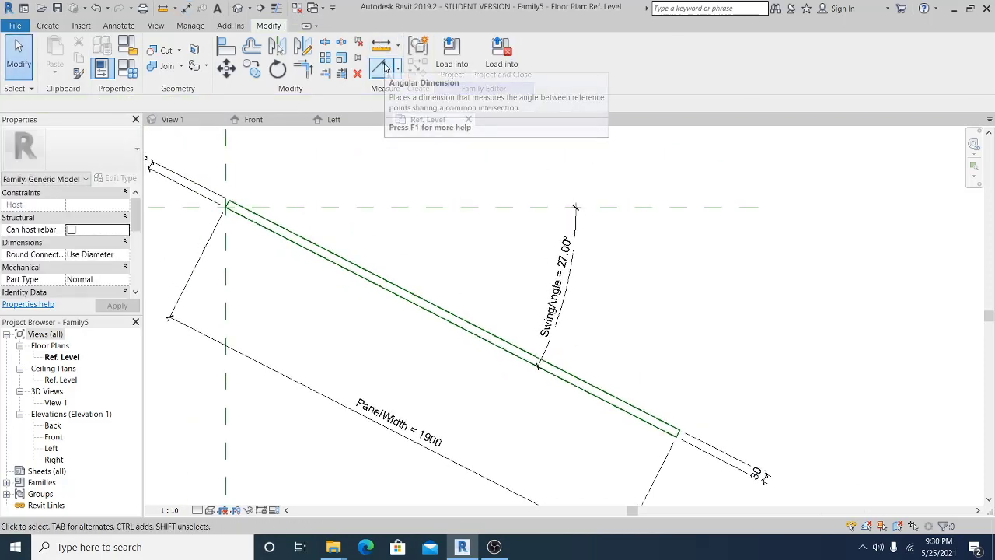
left_click(381, 69)
scroll(236, 211, "up", 2)
left_click(236, 215)
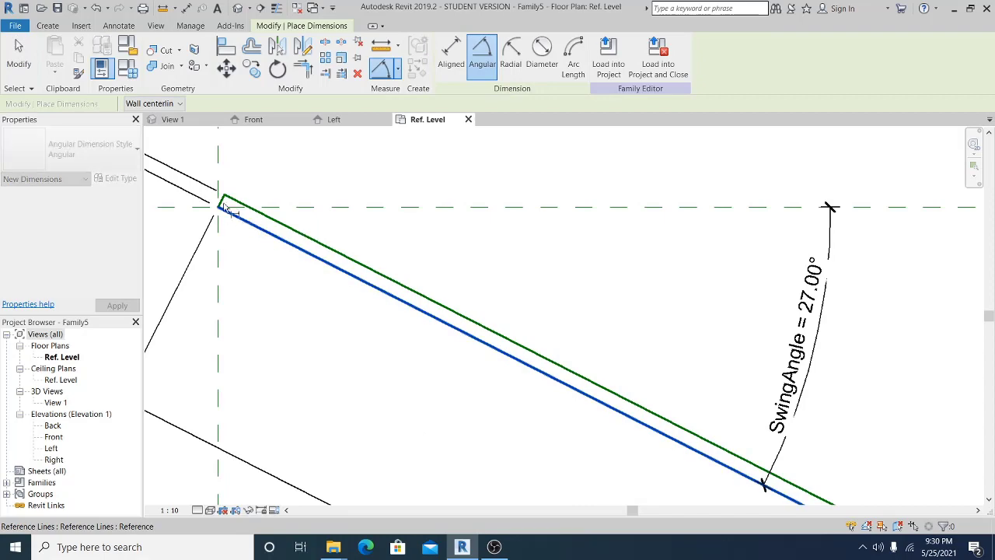
left_click(224, 201)
middle_click_drag(307, 200, 337, 215)
left_click(340, 218)
scroll(370, 246, "down", 3)
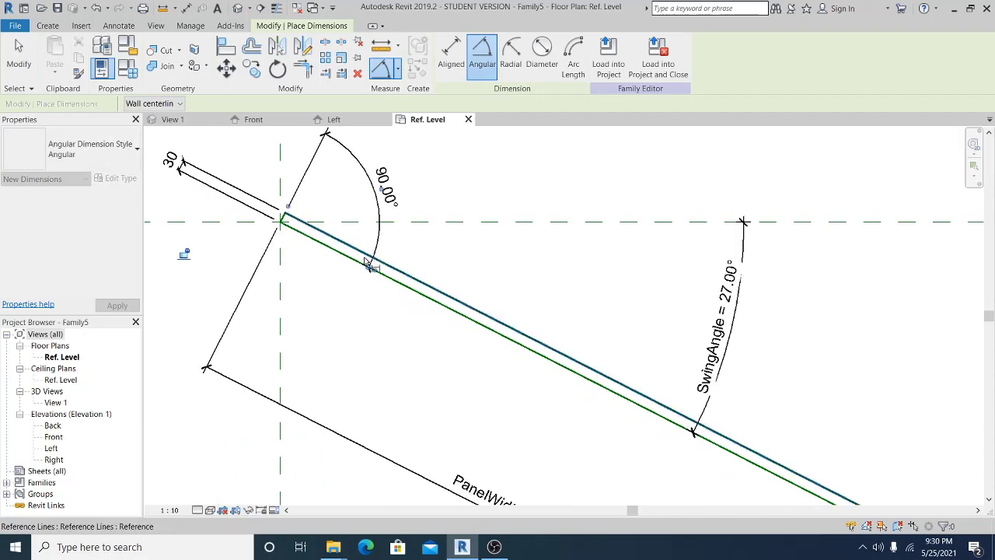
Add an angular dimension between the panel's lower long reference line and the short end line at the far end.
middle_click_drag(720, 483, 534, 417)
scroll(535, 417, "up", 2)
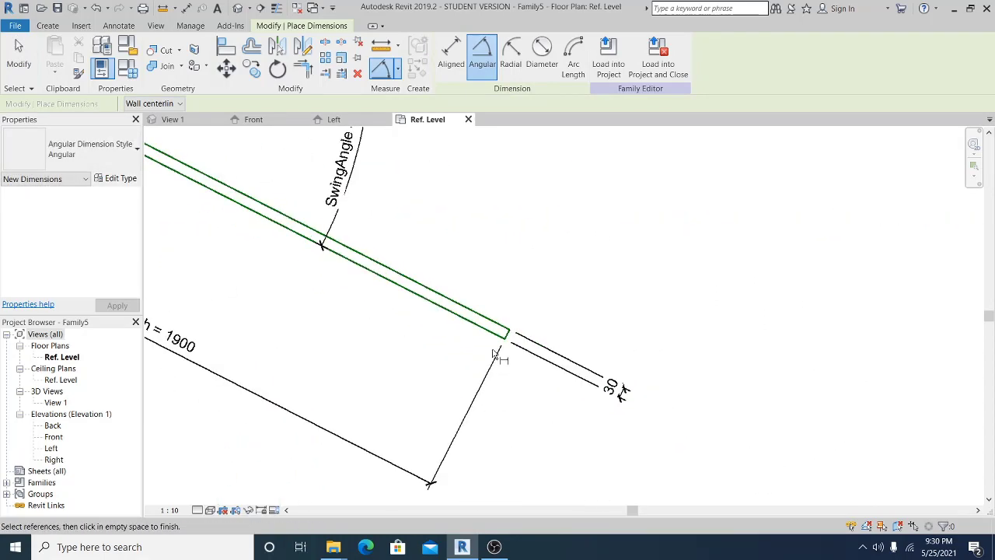
left_click(490, 333)
left_click(507, 336)
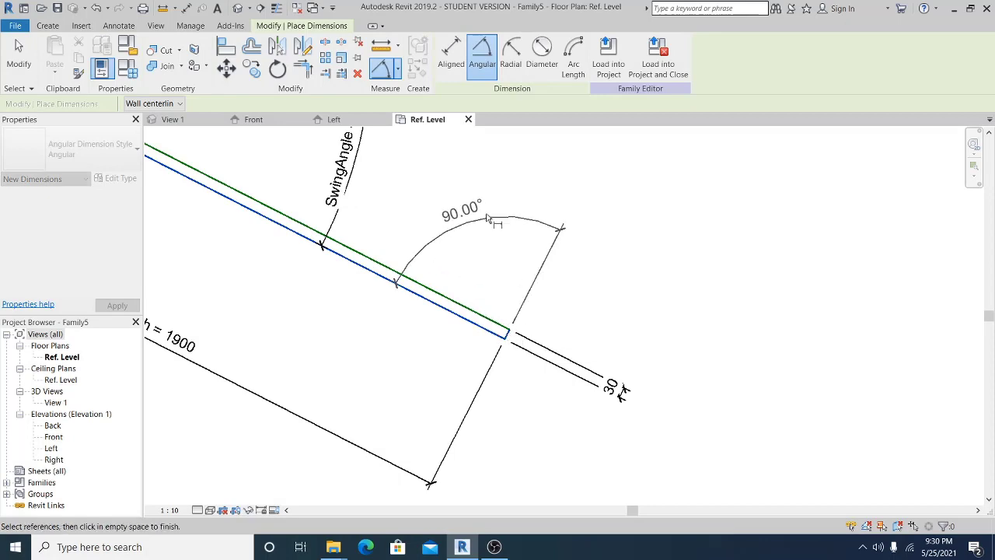
left_click(544, 420)
scroll(555, 423, "down", 3)
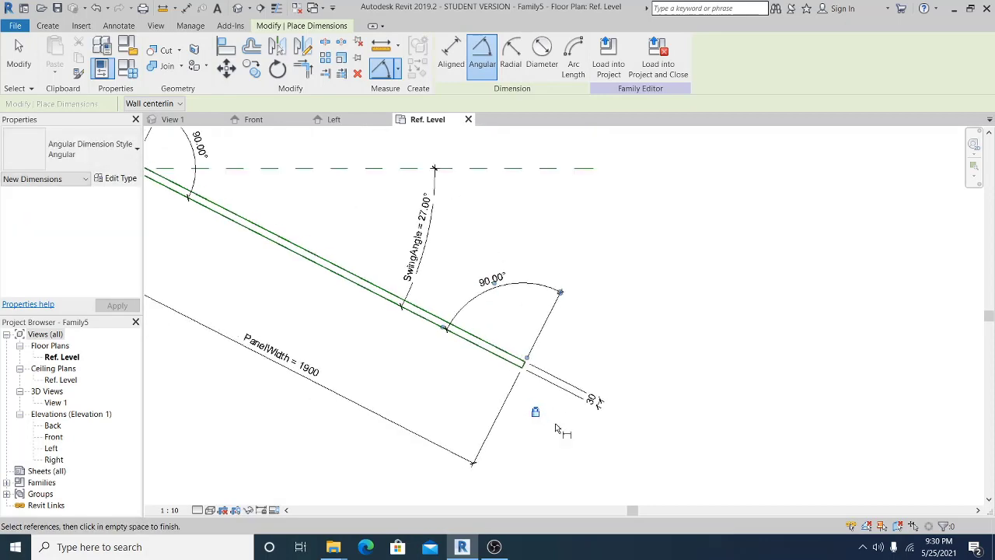
middle_click_drag(555, 423, 672, 450)
key("Escape")
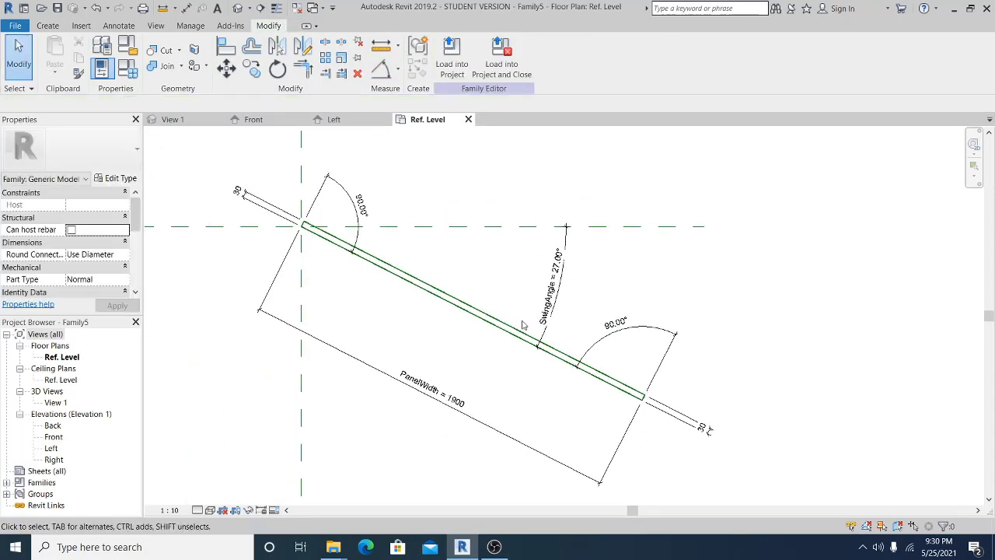
middle_click_drag(645, 264, 580, 265)
left_click(45, 26)
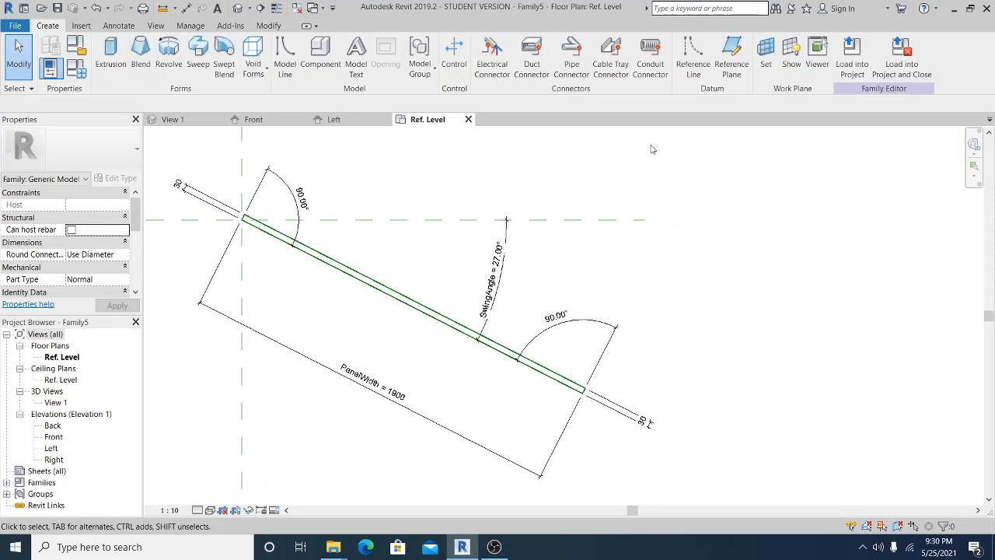
Draw a reference line about 500 mm long from the panel's lower long line, perpendicular to it, near the far end.
left_click(688, 70)
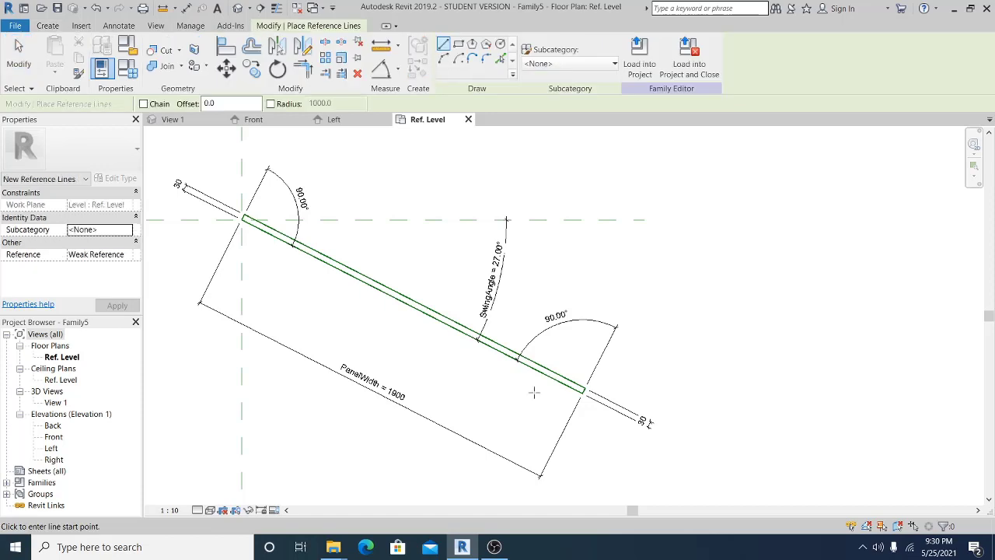
left_click(544, 372)
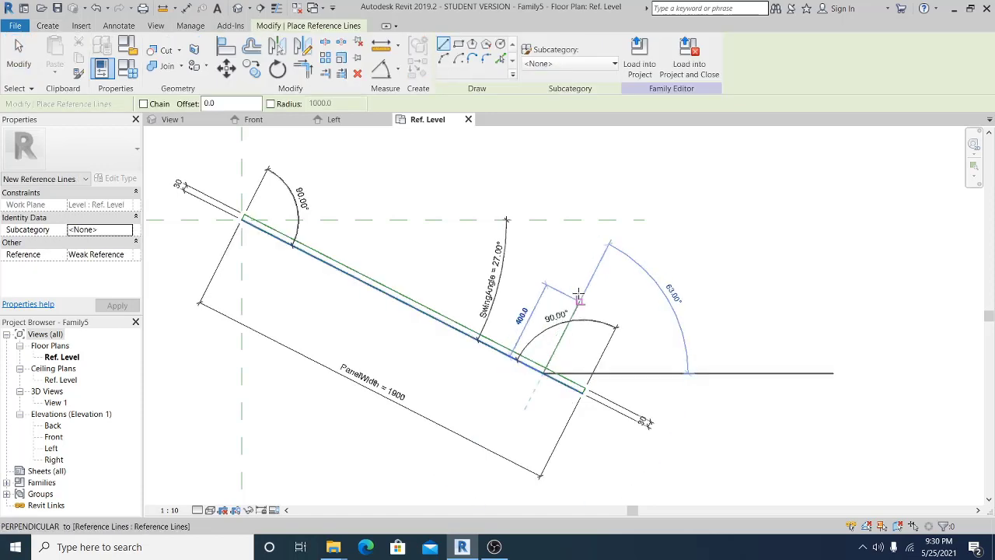
left_click(583, 287)
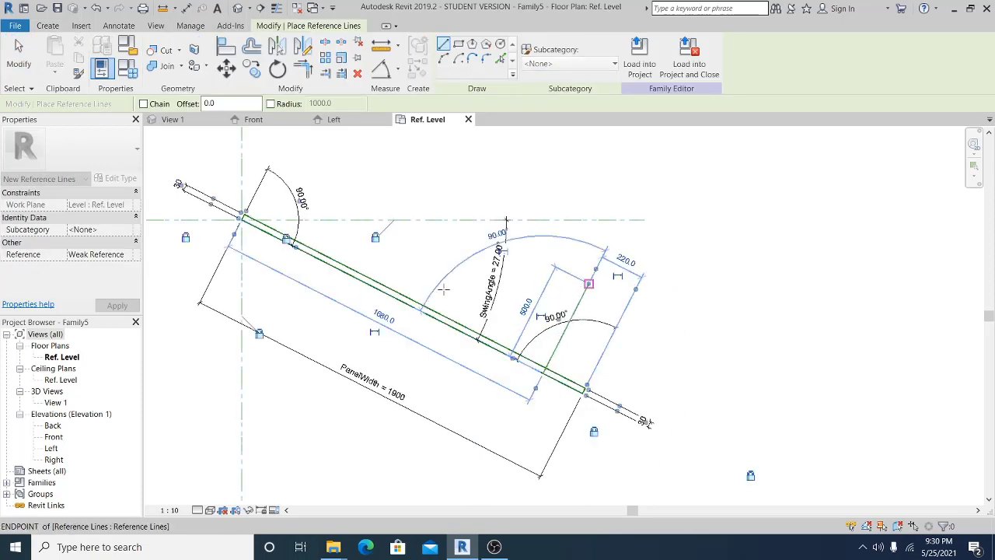
left_click(8, 50)
Add an aligned dimension between the panel's far end line and the new perpendicular reference line, and lock it.
scroll(534, 266, "up", 1)
middle_click_drag(578, 410, 533, 391)
left_click(552, 410)
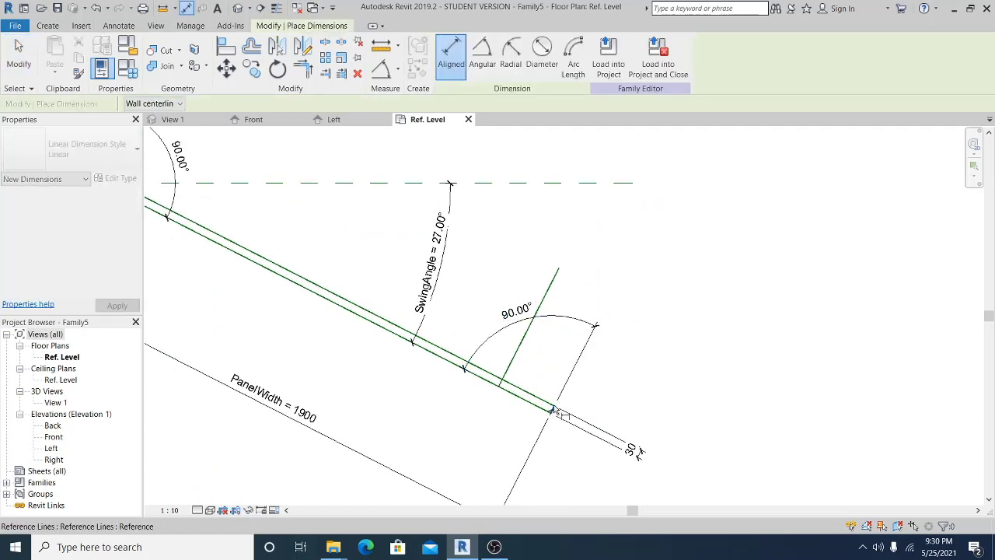
left_click(553, 281)
left_click(614, 225)
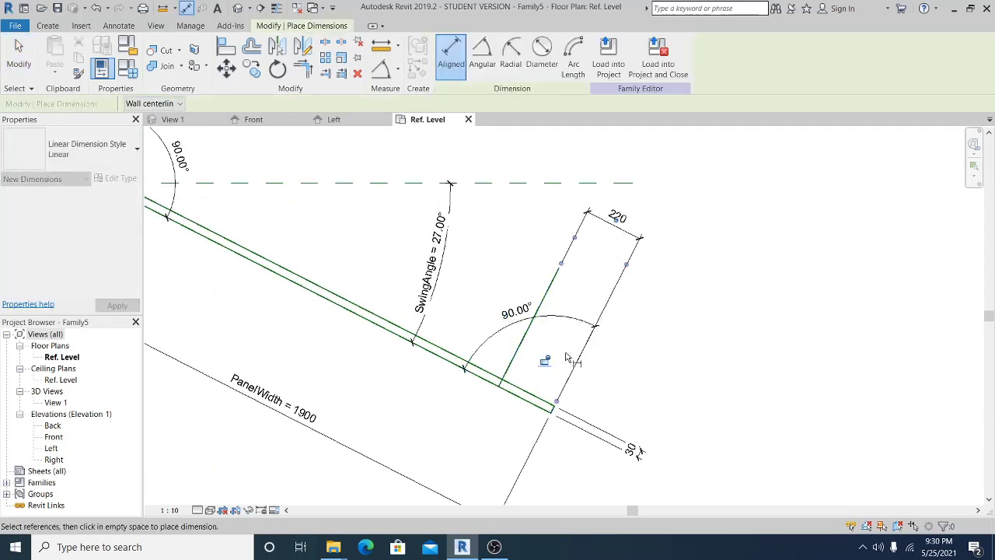
scroll(497, 400, "up", 3)
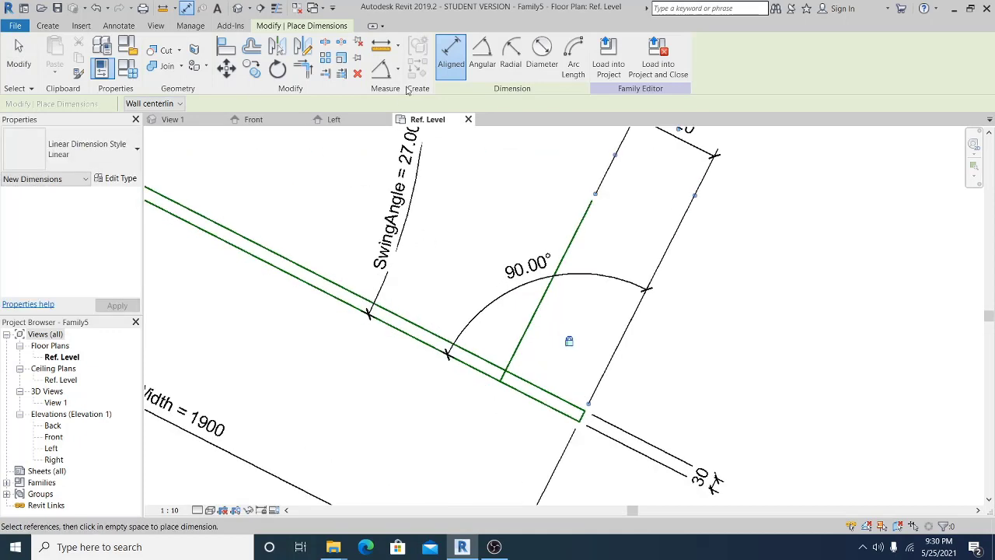
Add an angular dimension between the panel's lower long line and the perpendicular reference line, and lock it.
left_click(482, 58)
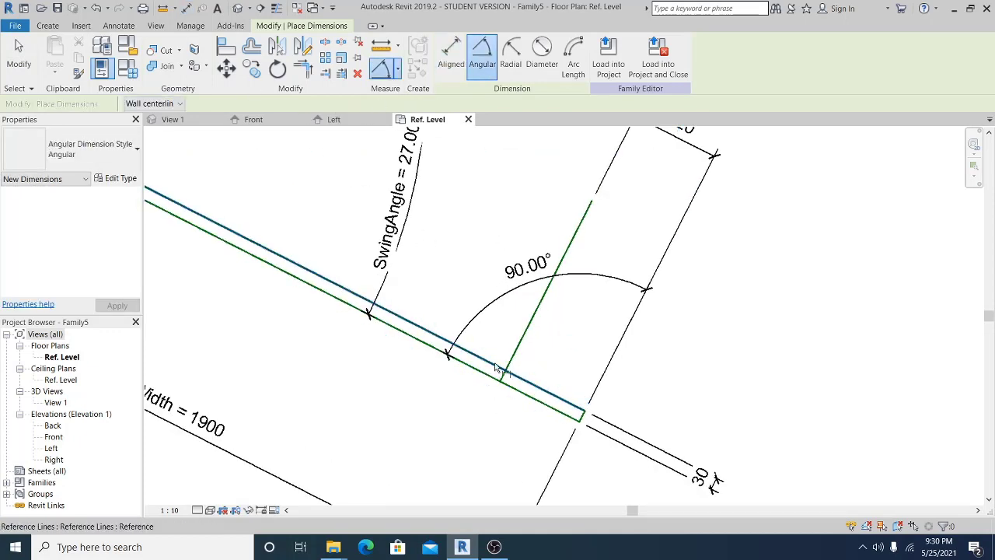
left_click(457, 367)
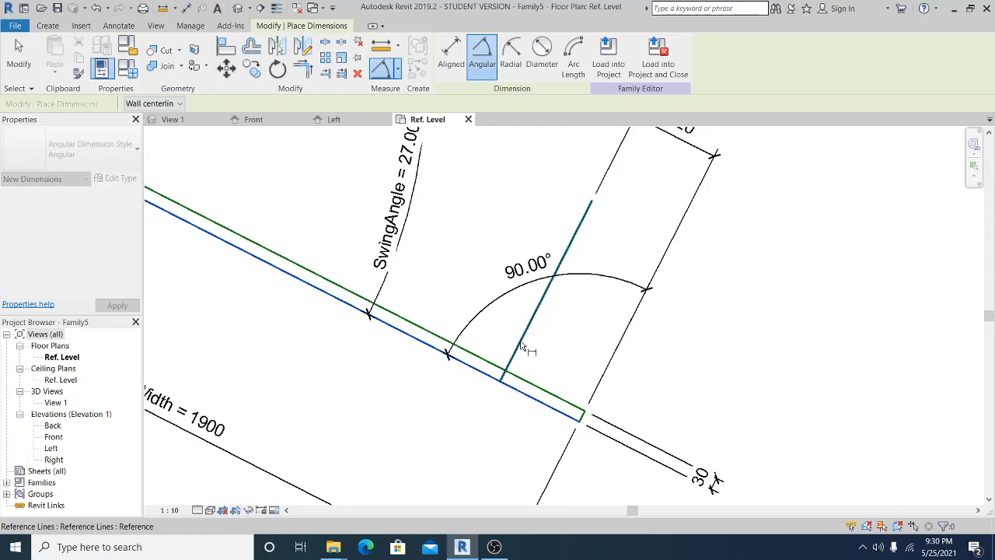
left_click(519, 347)
left_click(499, 243)
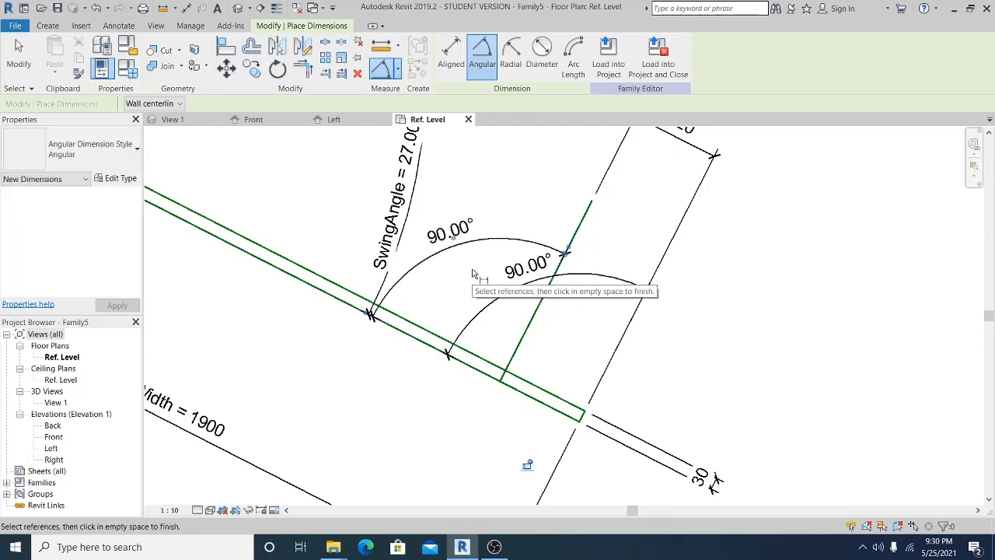
middle_click_drag(478, 282, 481, 292)
scroll(502, 346, "down", 3)
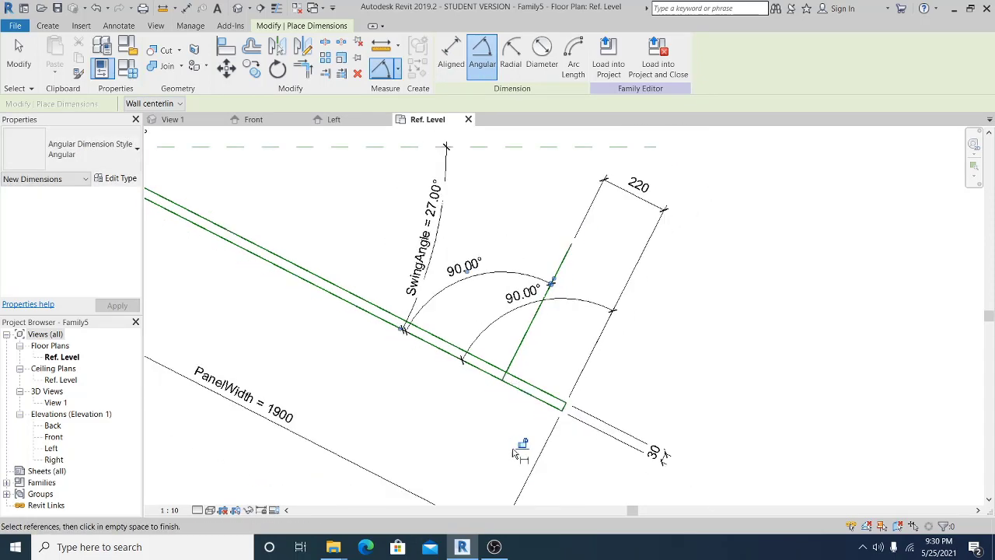
scroll(517, 433, "down", 2)
middle_click_drag(517, 433, 612, 428)
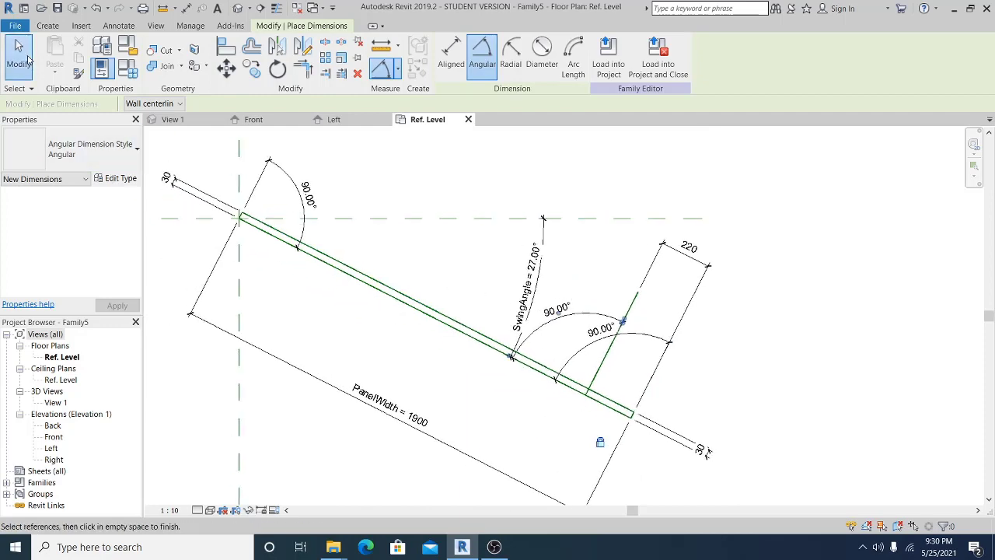
left_click(19, 56)
Label the dimension between the perpendicular line and the panel's far end with a new type parameter named DHD.
middle_click_drag(498, 347, 542, 362)
scroll(575, 363, "down", 1)
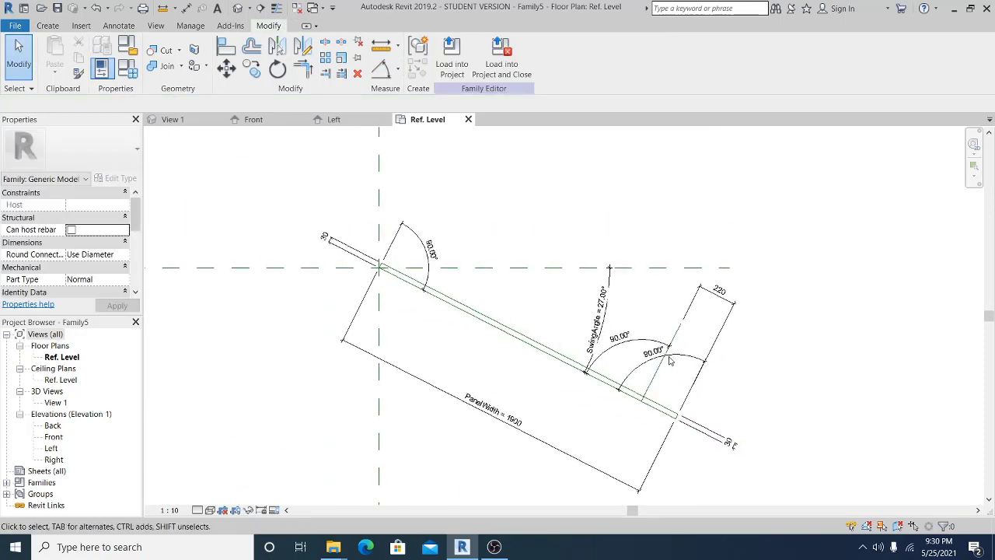
left_click(720, 305)
left_click(576, 58)
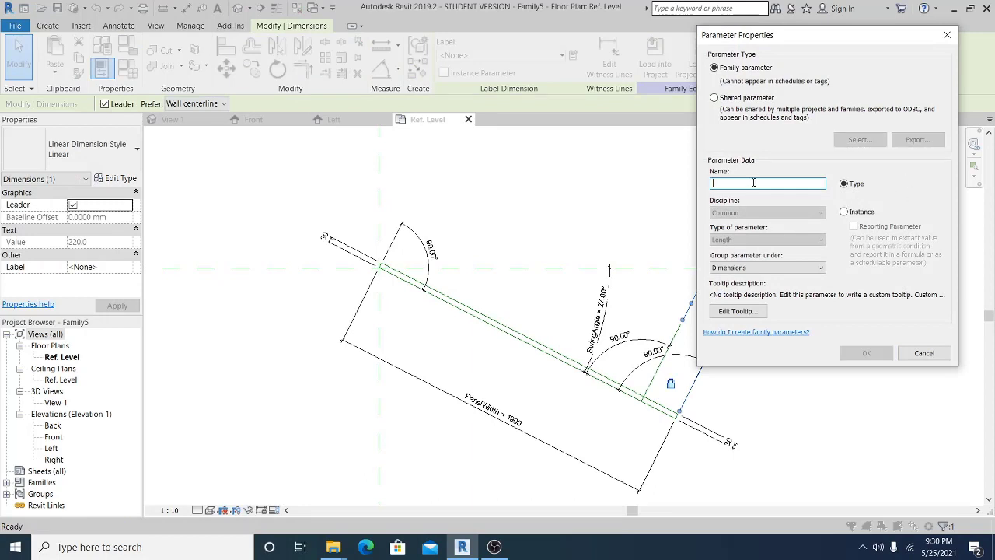
type("DHD")
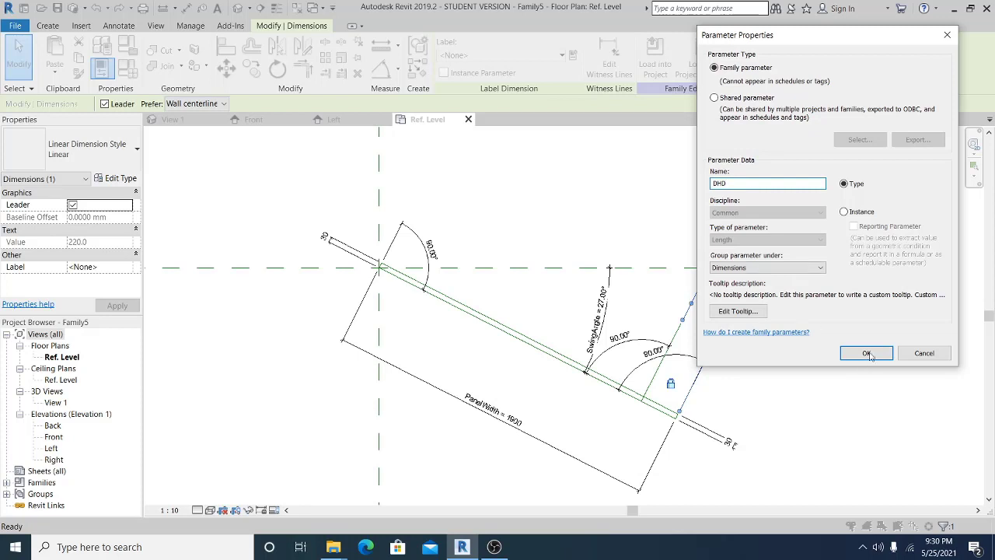
left_click(870, 354)
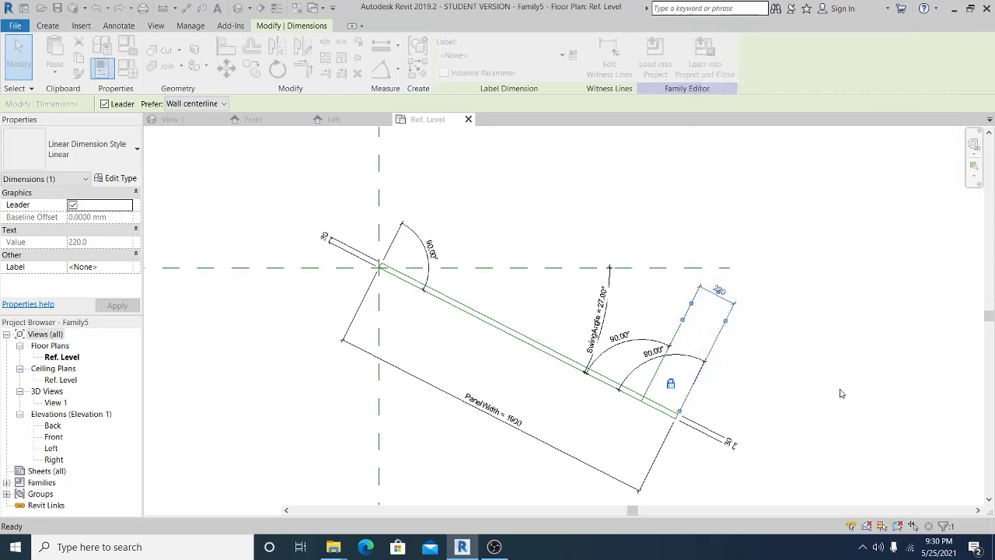
left_click(839, 393)
Set the DHD dimension of the perpendicular reference line to 140 mm.
middle_click_drag(835, 391, 808, 376)
scroll(747, 335, "down", 1)
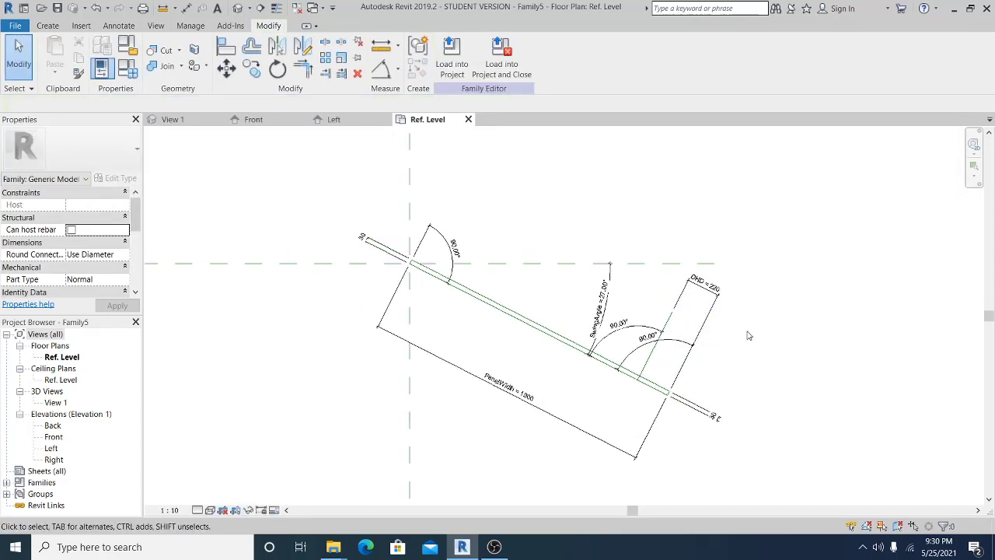
left_click(667, 326)
left_click(709, 287)
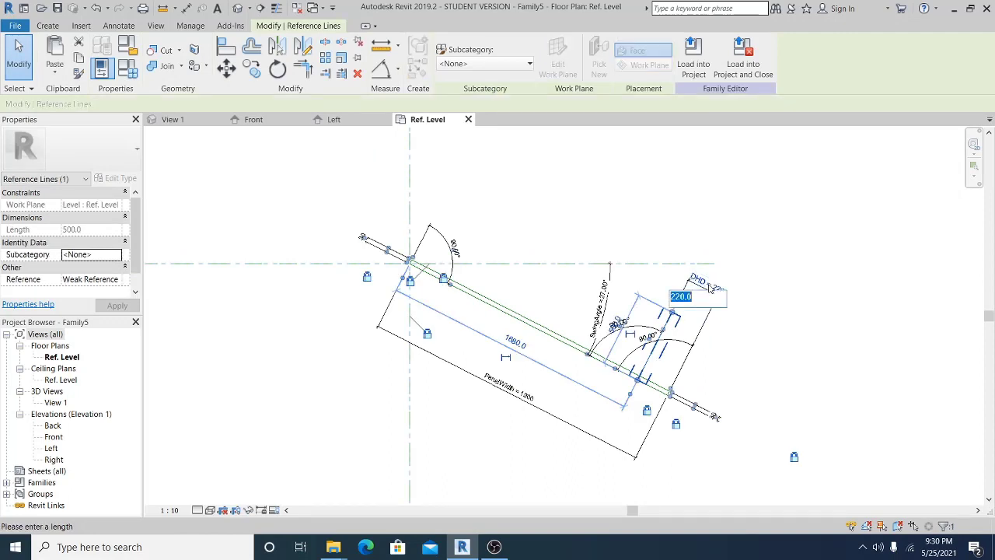
type("140")
key("Return")
left_click(782, 372)
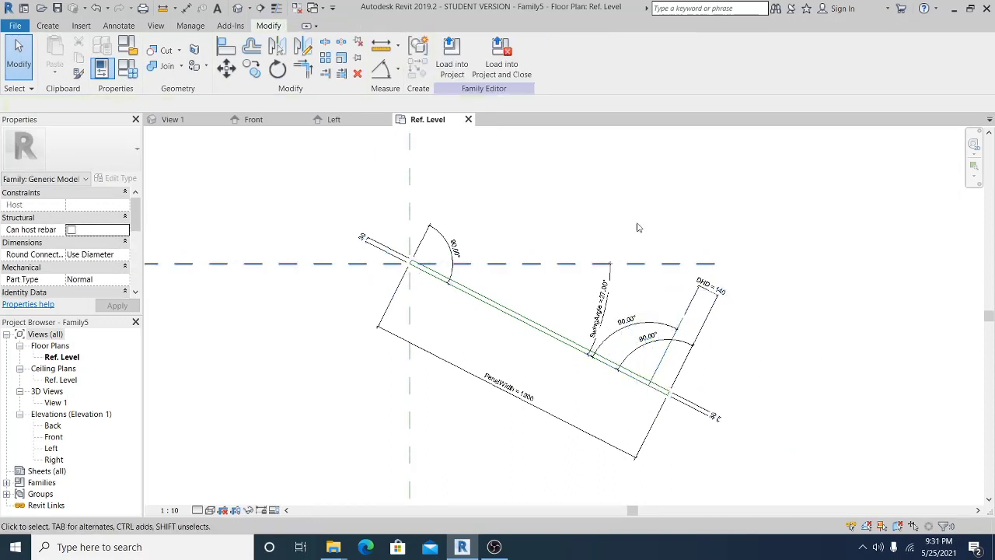
Flex the panel by applying a SwingAngle of 0° in the family types.
left_click(128, 68)
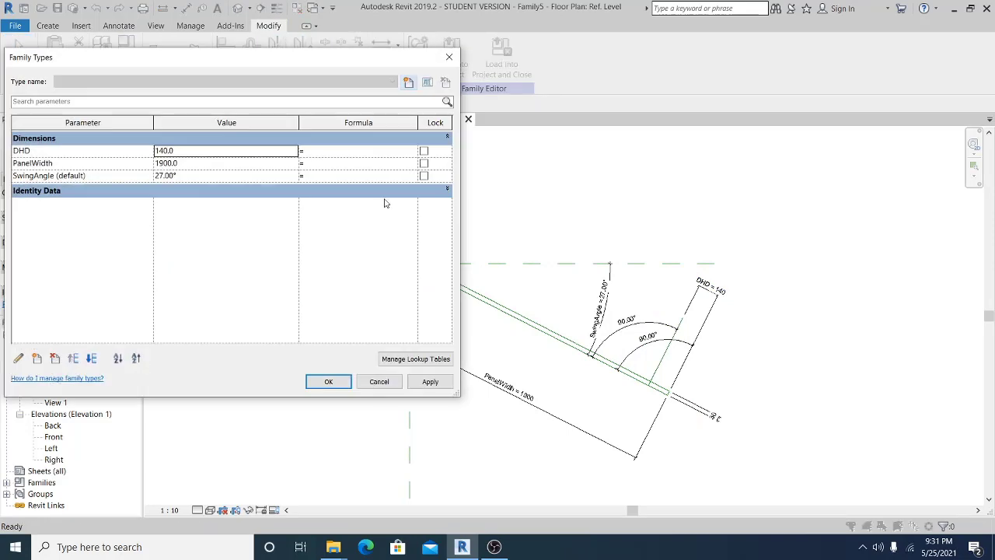
left_click_drag(460, 167, 370, 167)
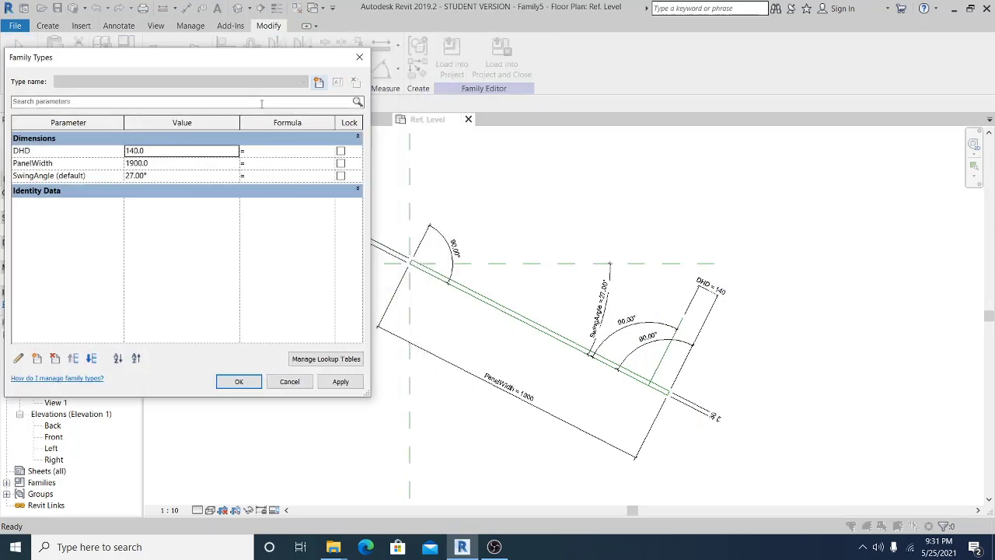
left_click_drag(236, 63, 258, 70)
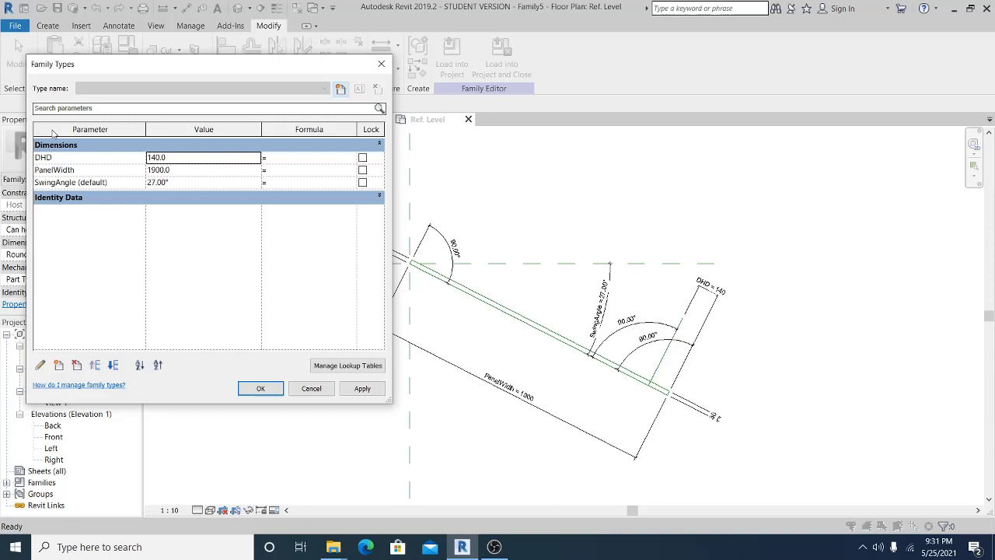
left_click(192, 172)
left_click(192, 181)
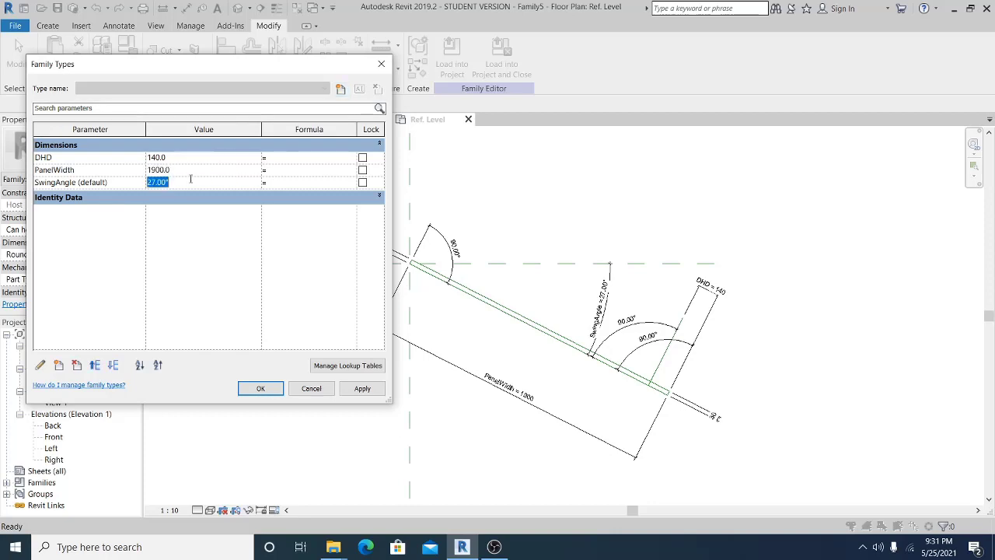
type("0")
left_click(365, 391)
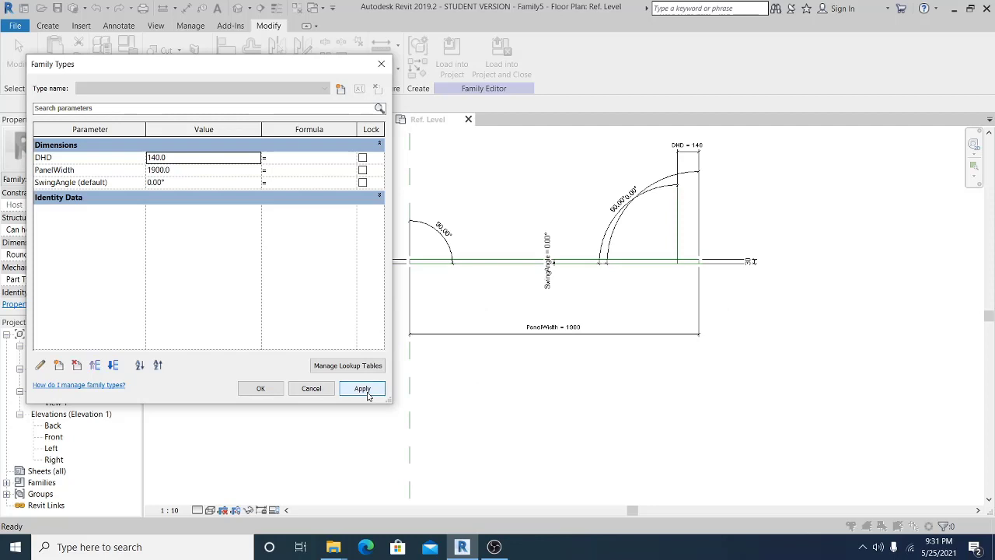
Flex the panel by applying a SwingAngle of 90° in the family types.
left_click(217, 183)
type("90")
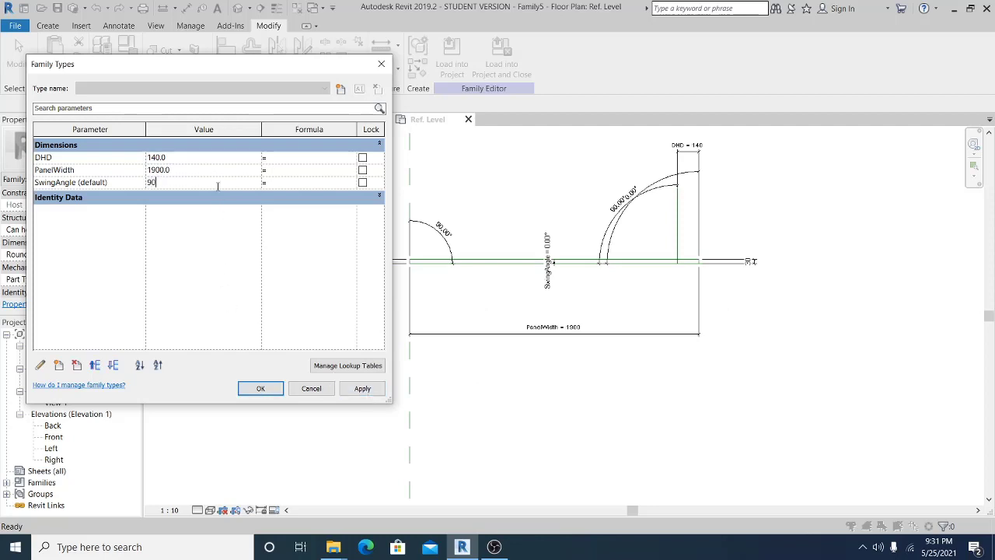
left_click(379, 390)
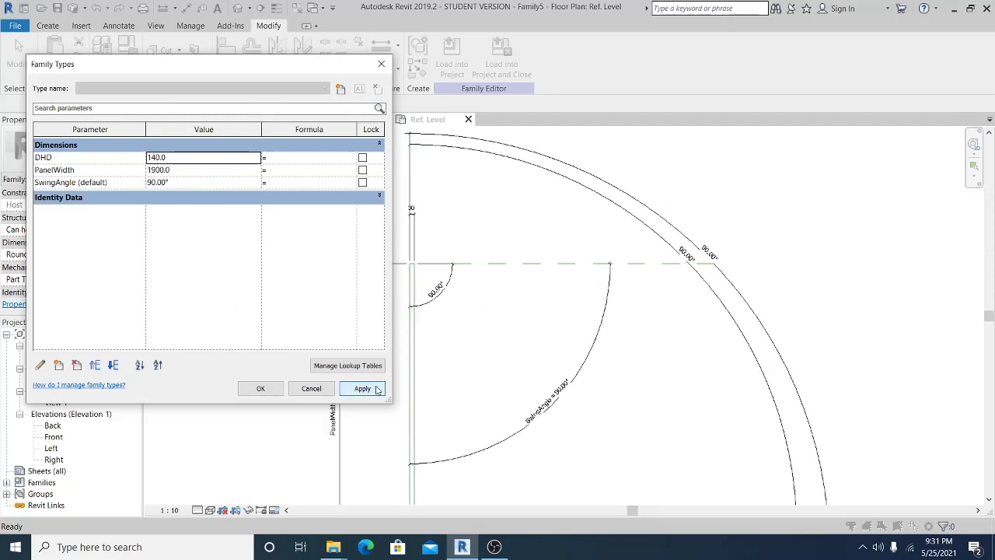
Set SwingAngle to 30° in the family types and accept the change.
left_click(206, 185)
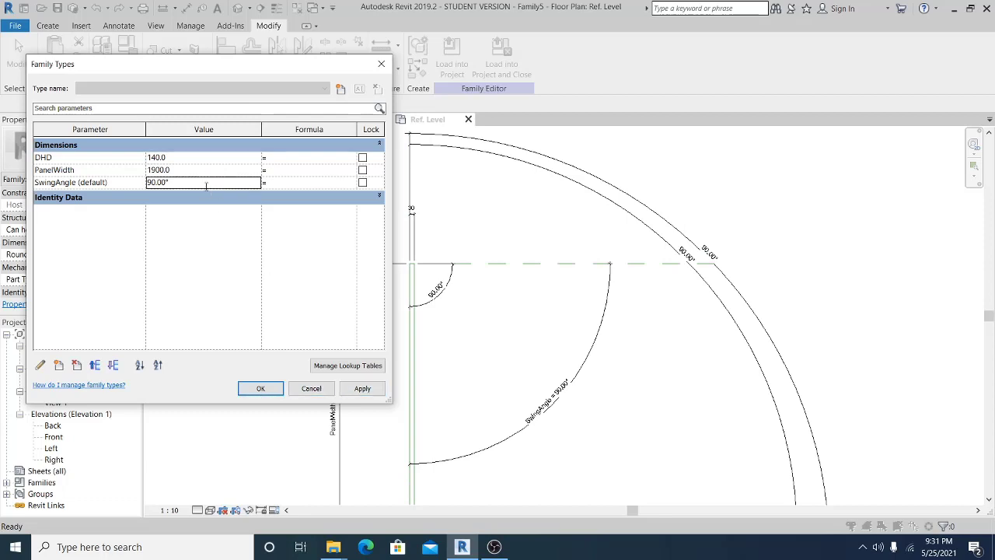
type("30")
left_click(380, 388)
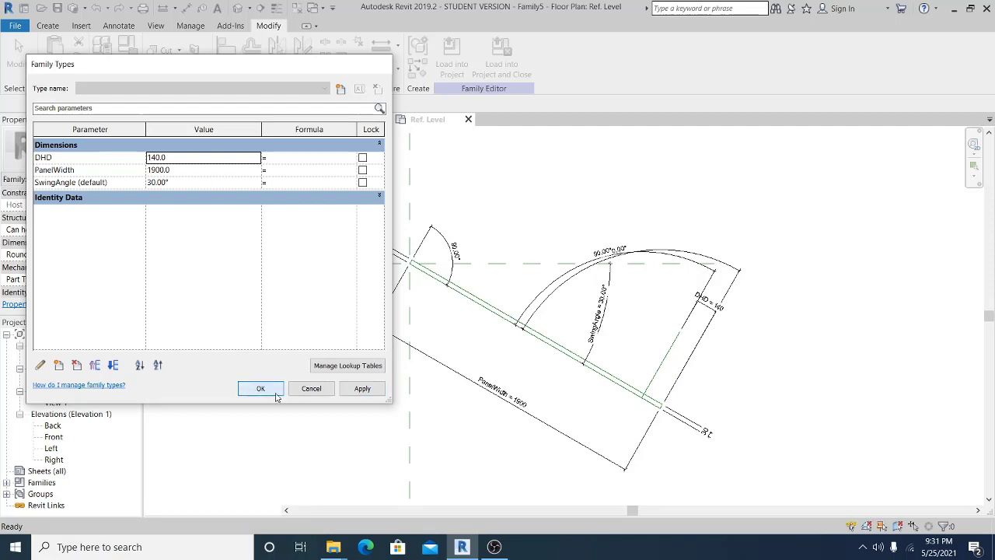
left_click(255, 388)
middle_click_drag(795, 422, 639, 346)
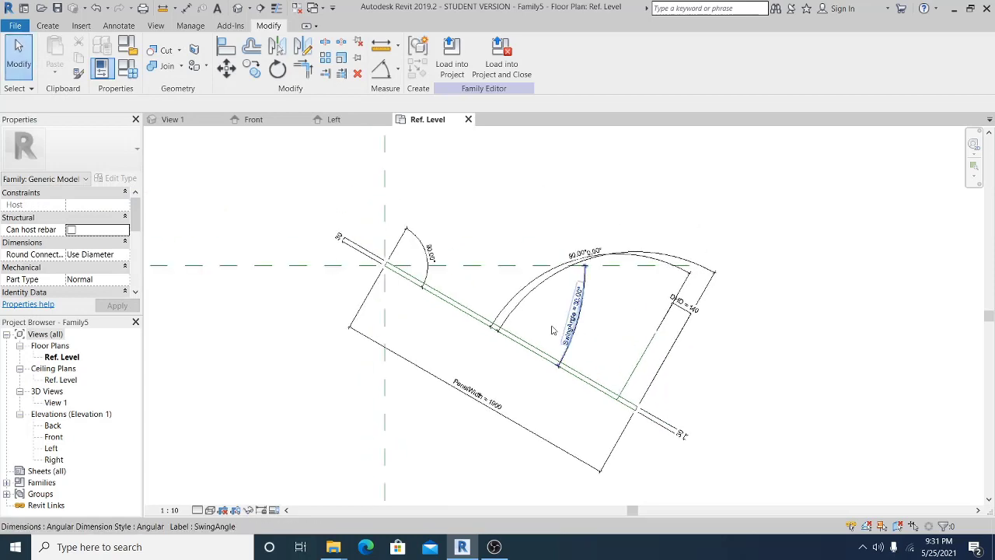
scroll(547, 322, "down", 1)
scroll(536, 343, "up", 3)
middle_click_drag(514, 368, 474, 384)
middle_click_drag(588, 394, 588, 377)
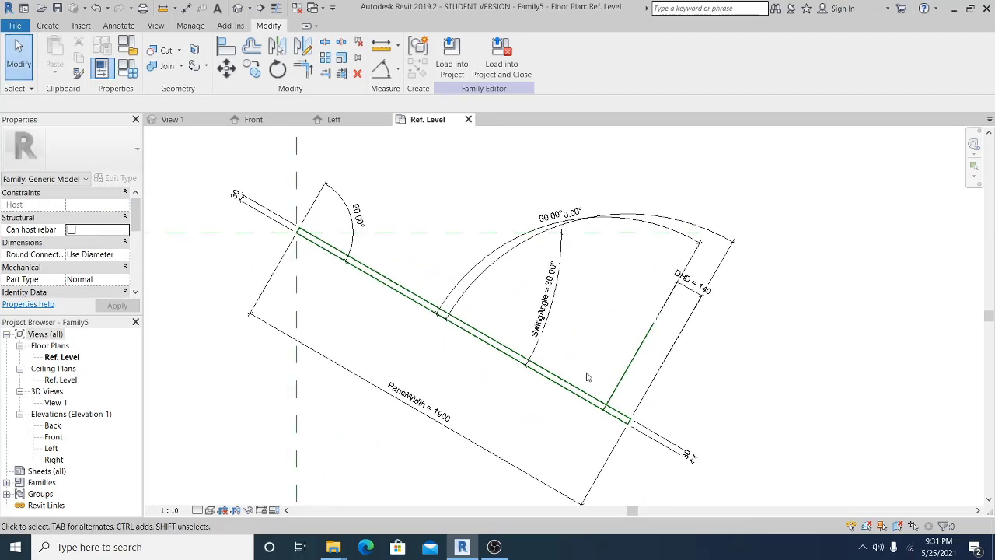
middle_click_drag(824, 425, 772, 356)
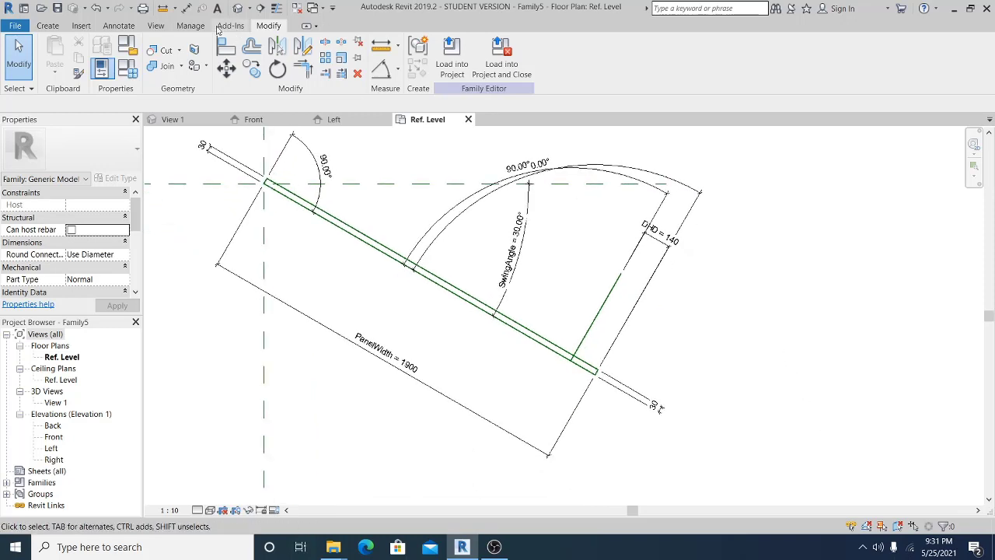
Load the Door Handle Family from the Double door Frame folder into the current family.
left_click(85, 28)
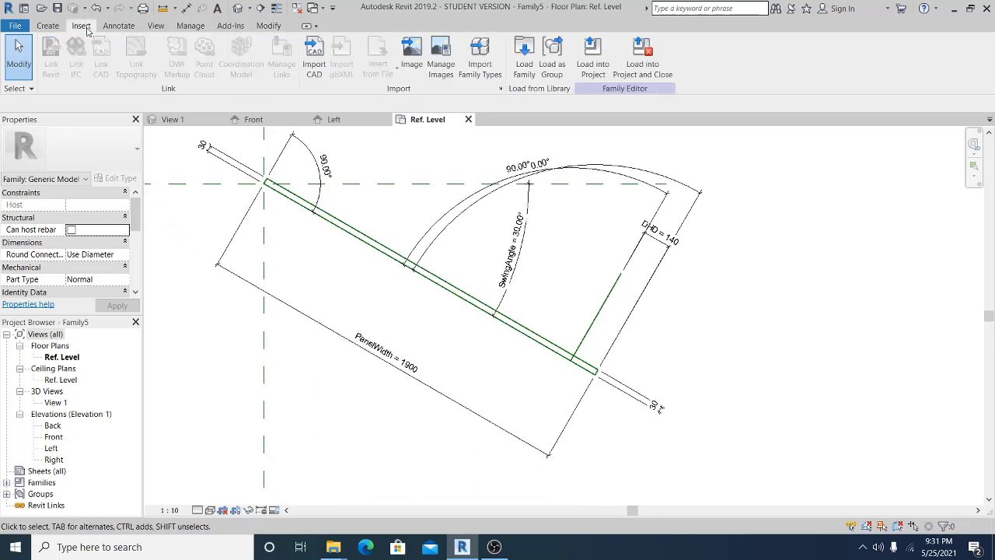
left_click(524, 58)
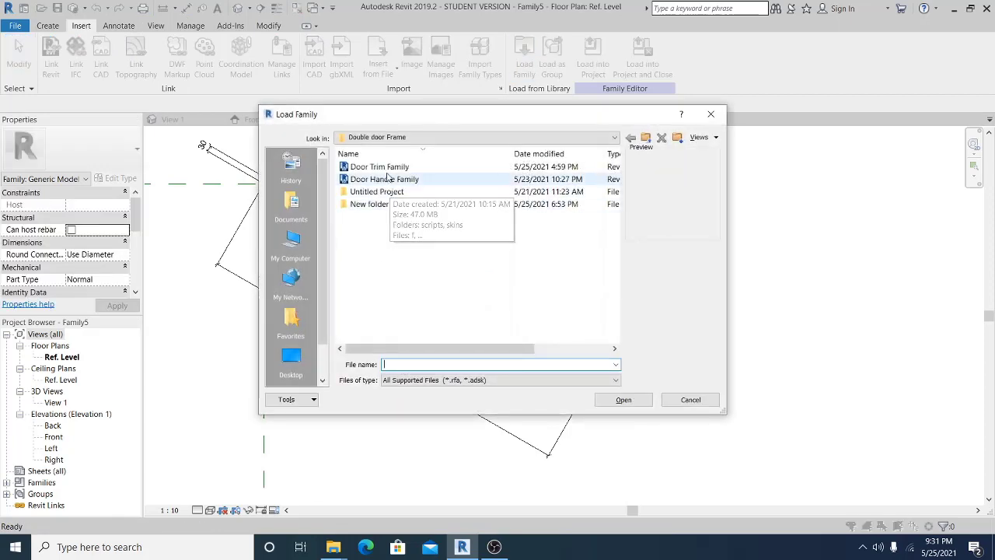
left_click(381, 179)
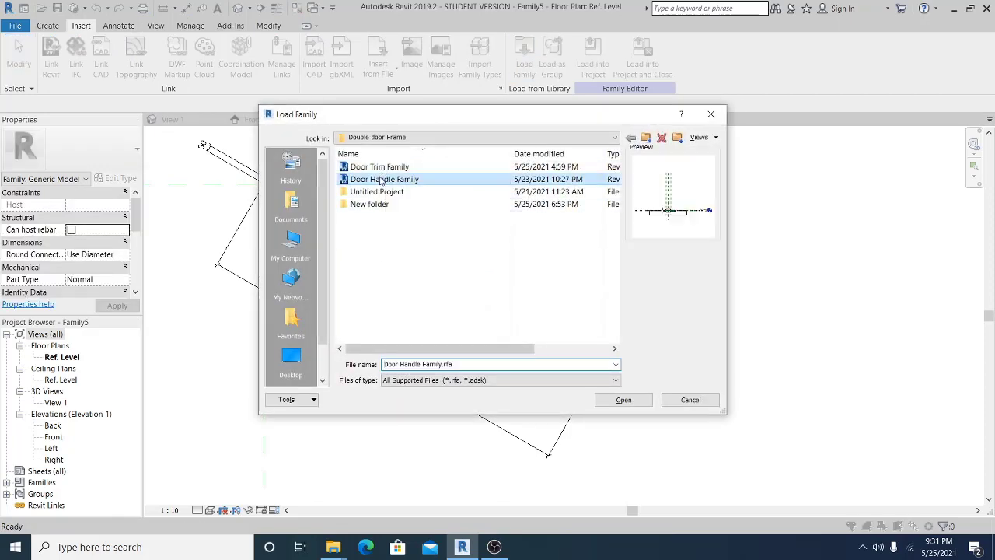
left_click(628, 400)
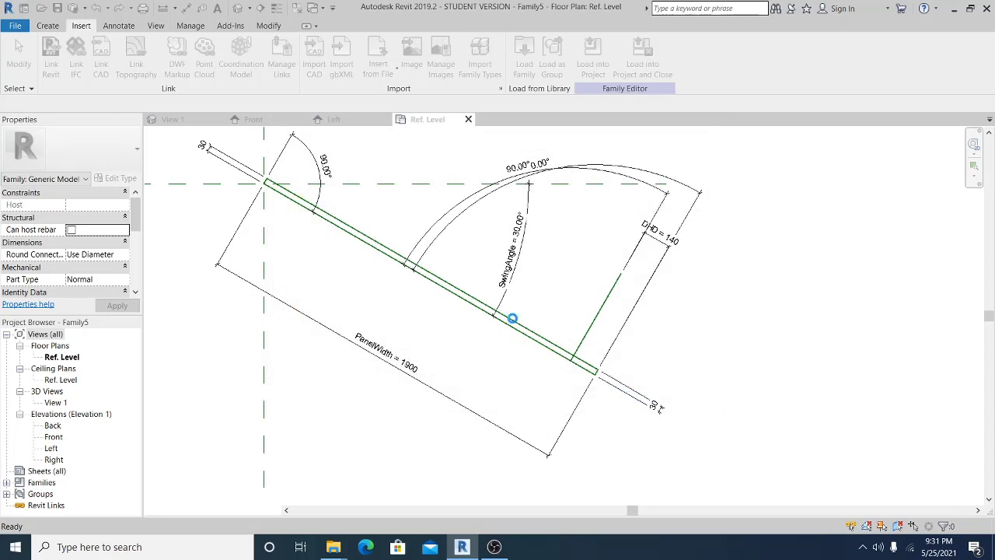
mouse_move(525, 347)
middle_mouse_down()
mouse_move(544, 382)
mouse_move(495, 405)
mouse_move(520, 391)
middle_mouse_up()
left_click(47, 25)
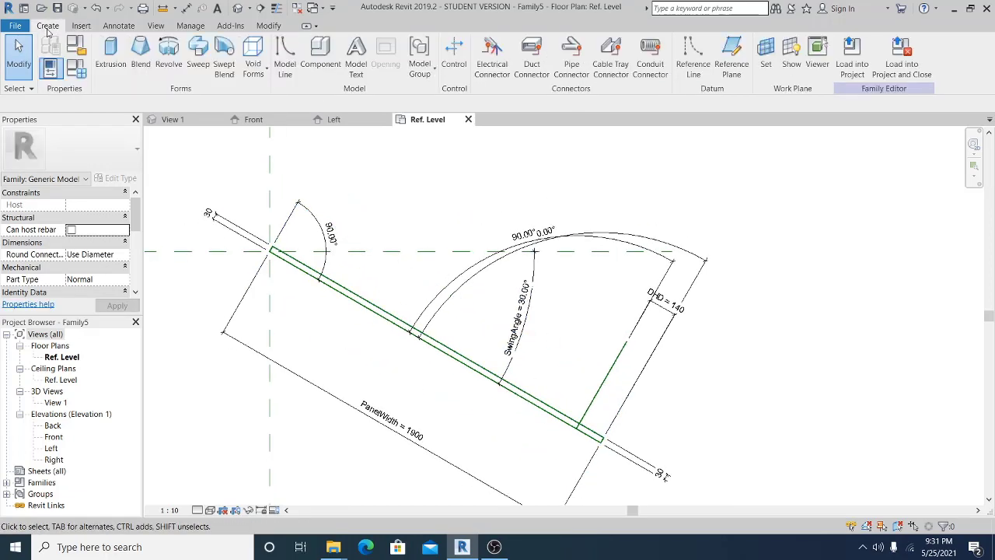
Place one Door Handle Family component on the vertical face of the door panel near its free end.
left_click(320, 56)
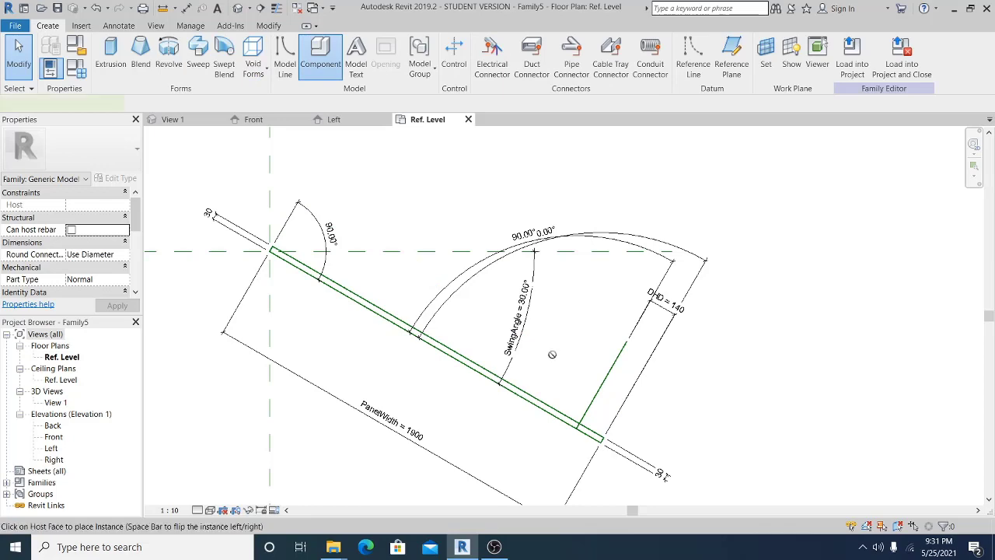
scroll(552, 392, "up", 2)
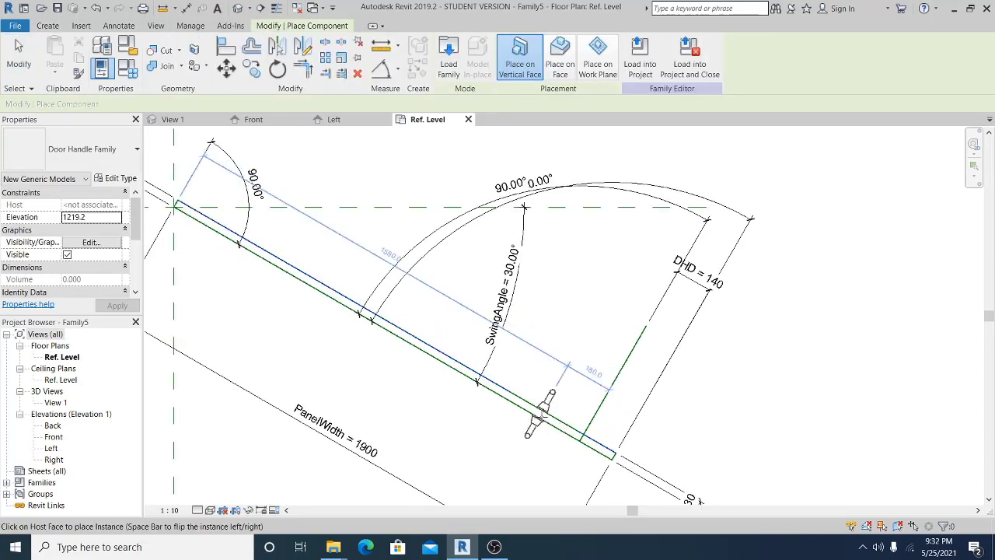
left_click(548, 409)
key("Escape")
key("Escape")
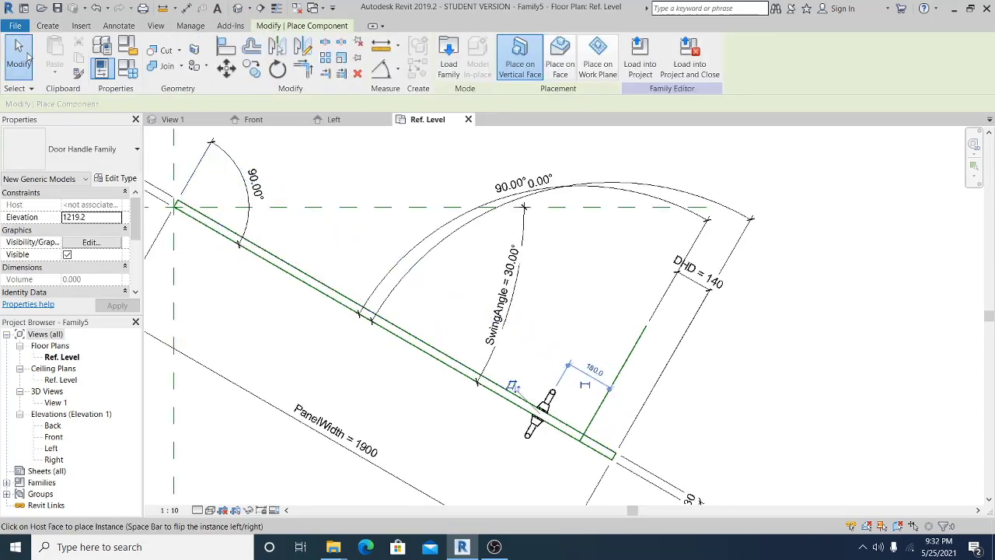
Align the door handle's centre with the reference line that the DHD dimension controls.
scroll(542, 384, "down", 2)
scroll(541, 390, "up", 3)
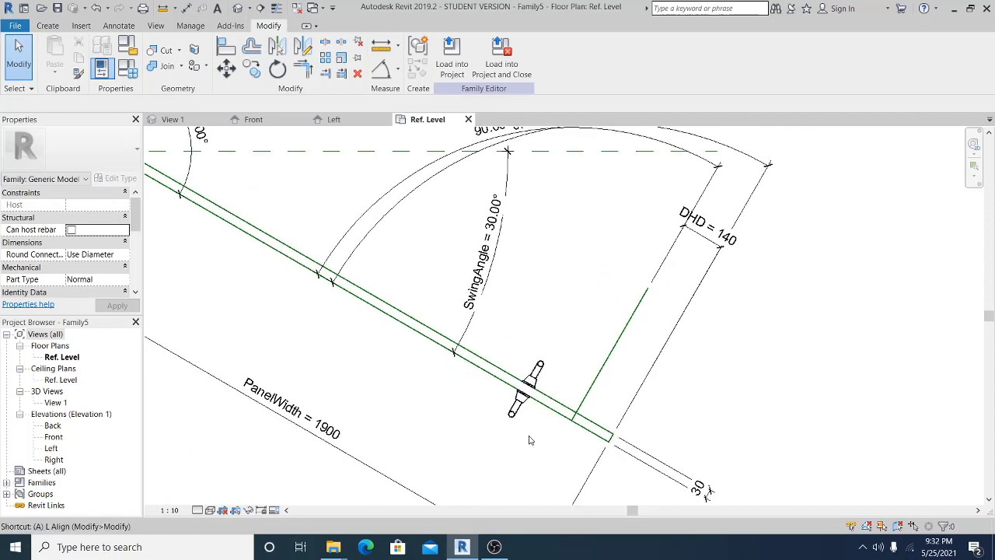
key("a")
key("l")
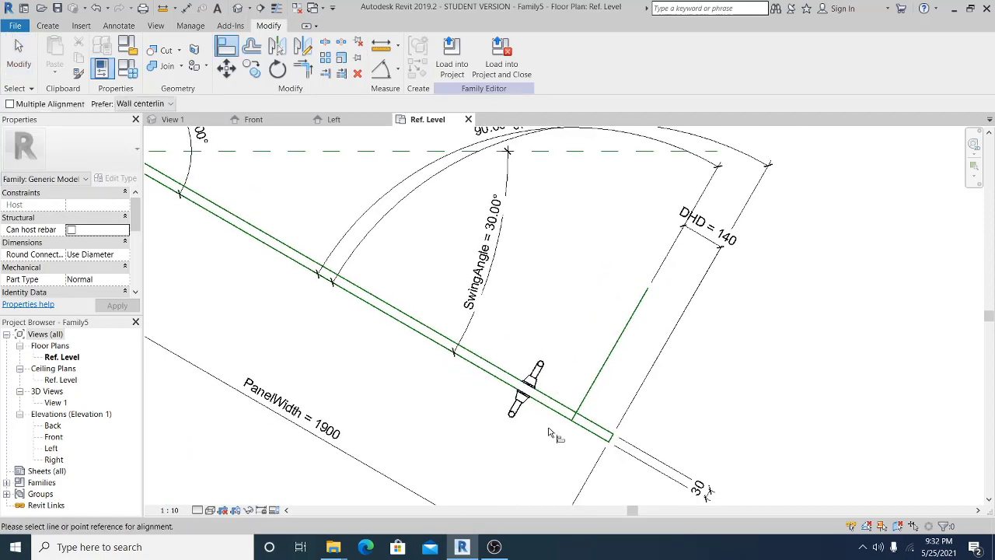
left_click(591, 389)
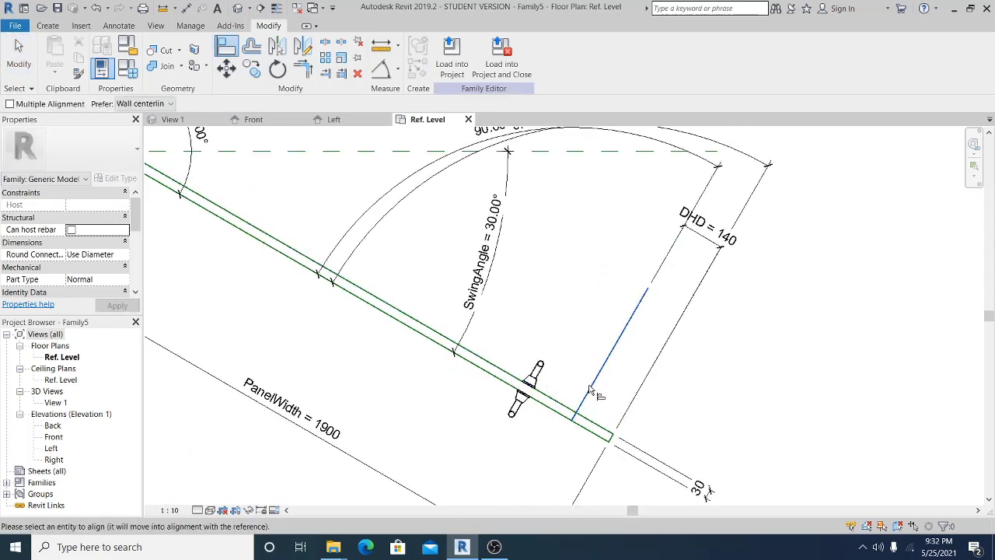
left_click(538, 387)
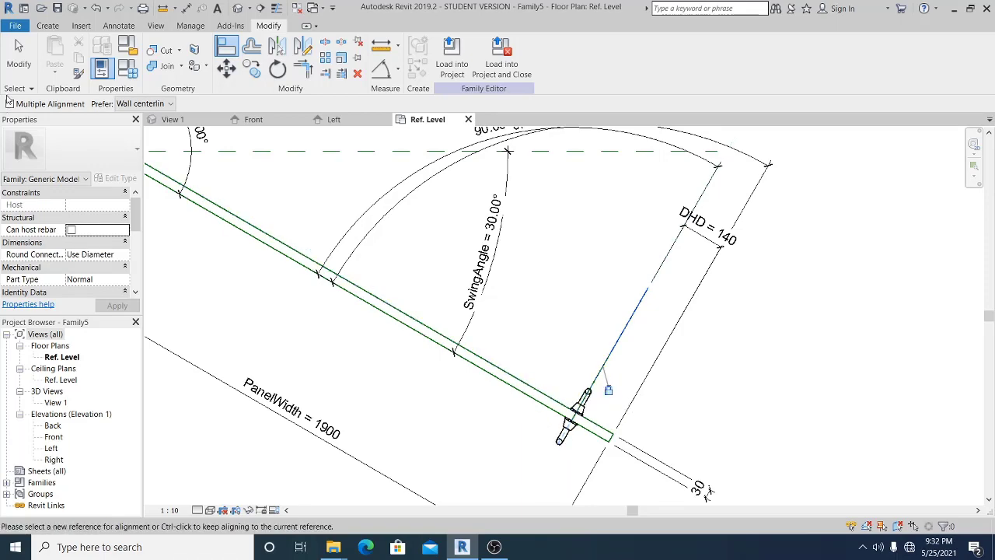
key("Escape")
key("Escape")
scroll(586, 348, "down", 1)
scroll(588, 395, "up", 3)
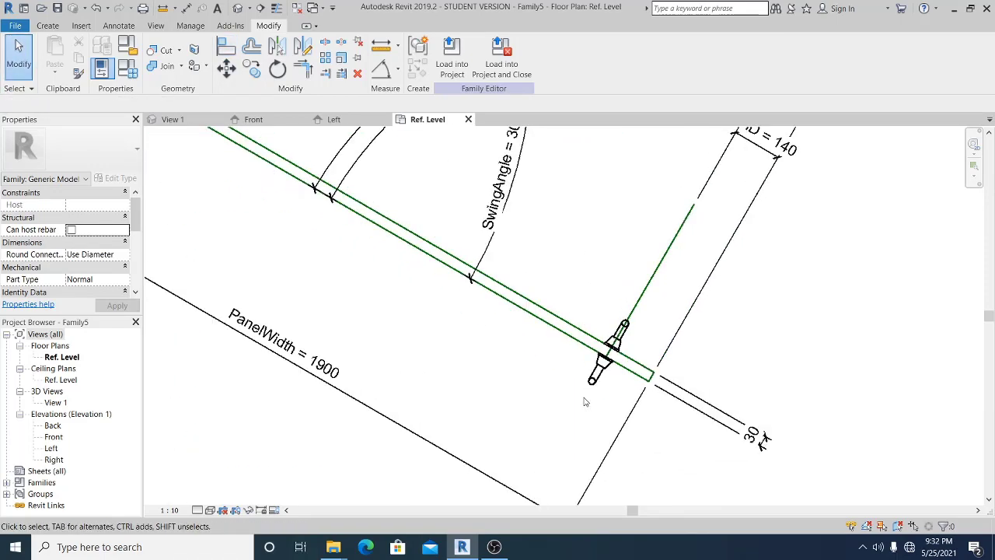
scroll(534, 449, "down", 2)
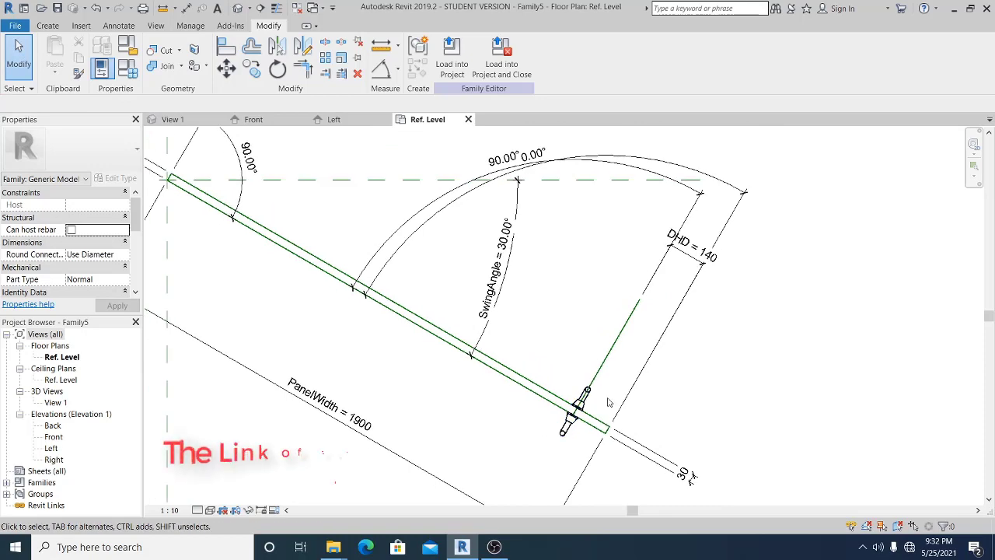
scroll(653, 422, "down", 1)
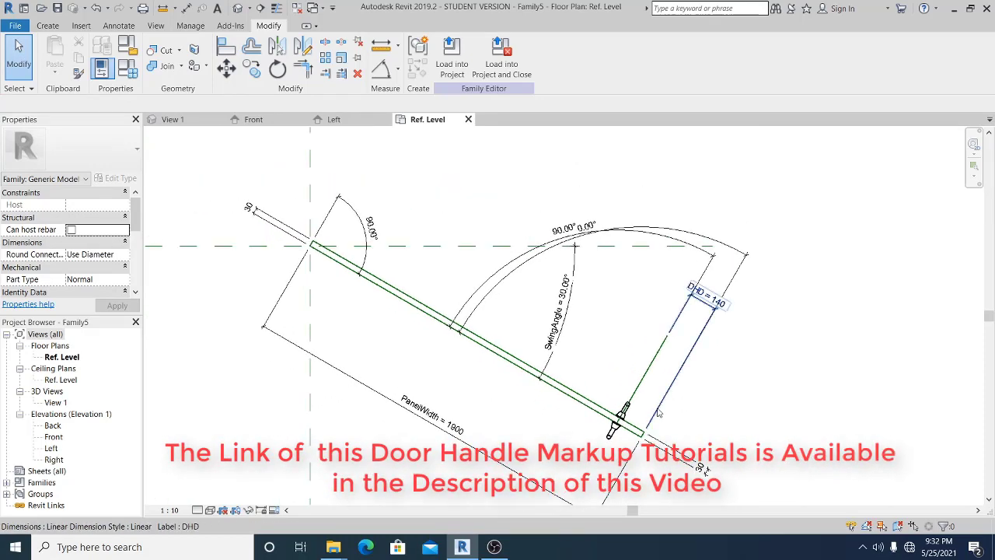
middle_click_drag(750, 396, 708, 406)
scroll(742, 395, "down", 1)
scroll(673, 427, "up", 2)
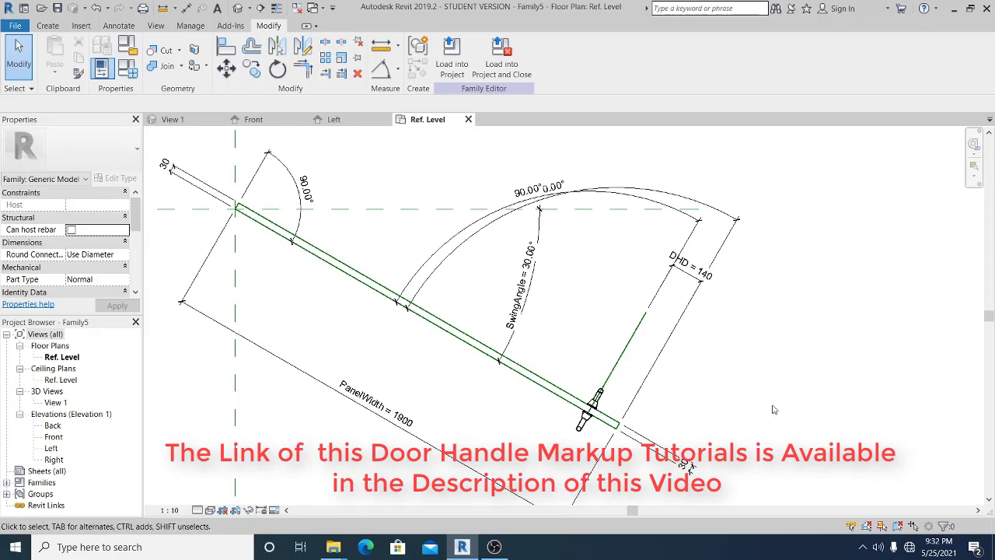
middle_click_drag(772, 409, 770, 408)
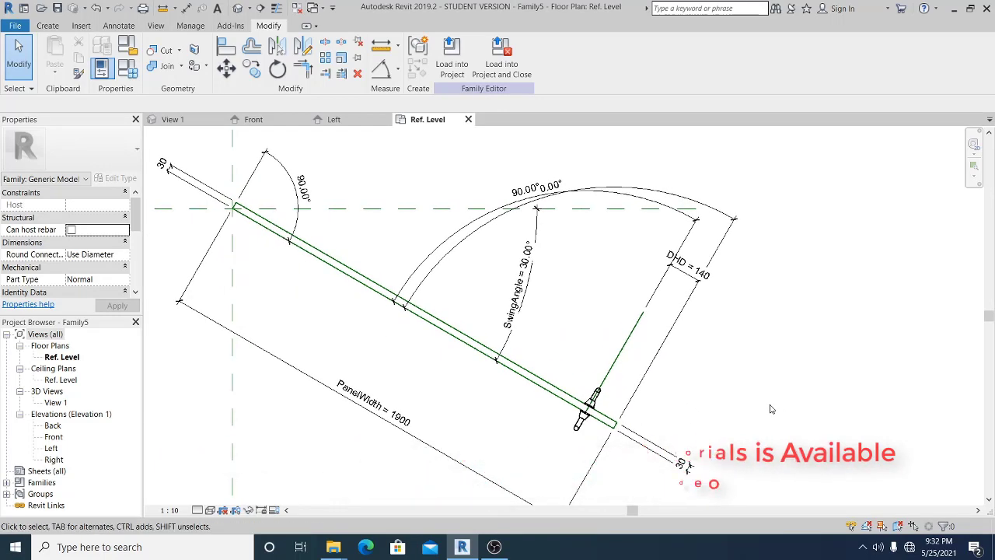
middle_click_drag(771, 409, 794, 388)
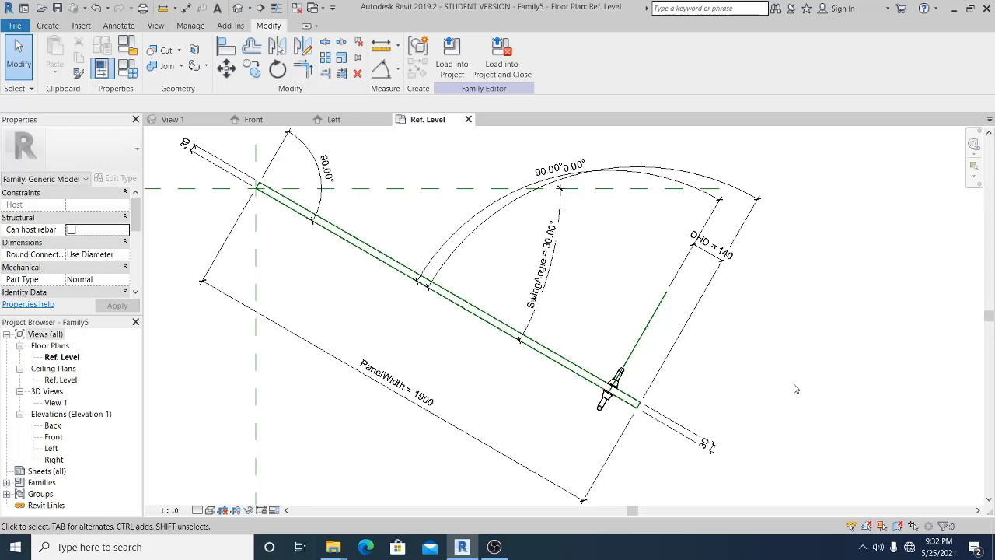
middle_click_drag(795, 389, 781, 396)
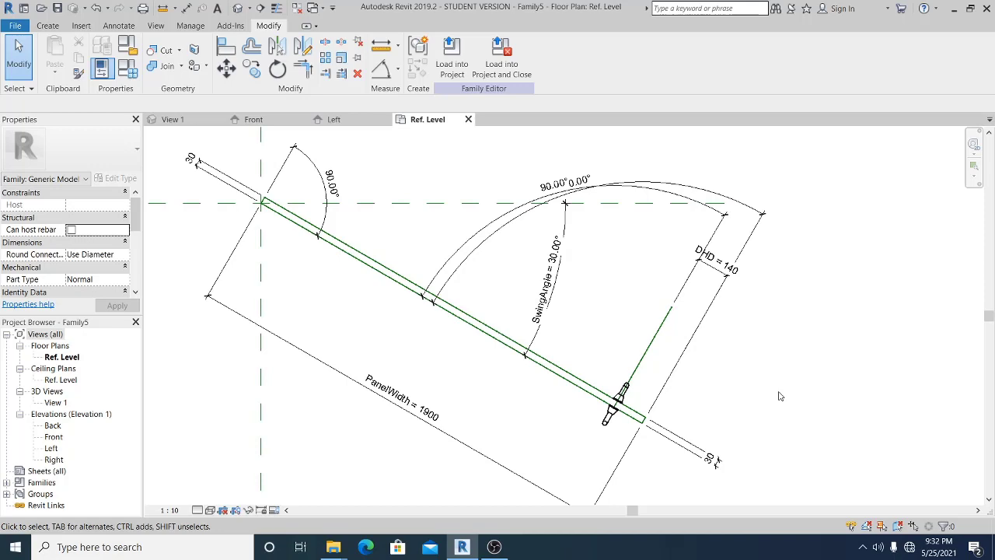
mouse_move(781, 396)
middle_mouse_down()
mouse_move(786, 405)
mouse_move(800, 398)
middle_mouse_up()
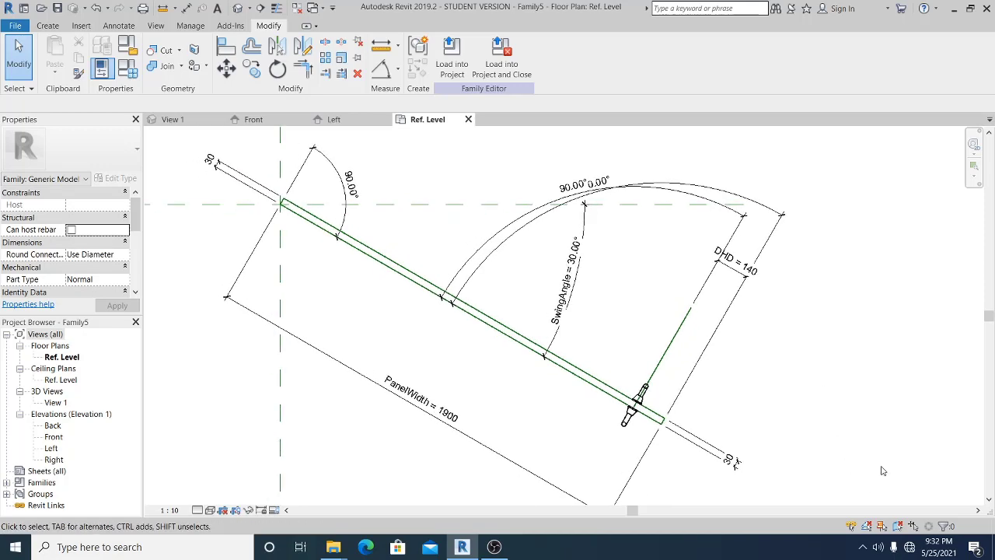
scroll(767, 399, "down", 1)
middle_click_drag(768, 401, 721, 386)
middle_click(720, 383)
middle_click(721, 383)
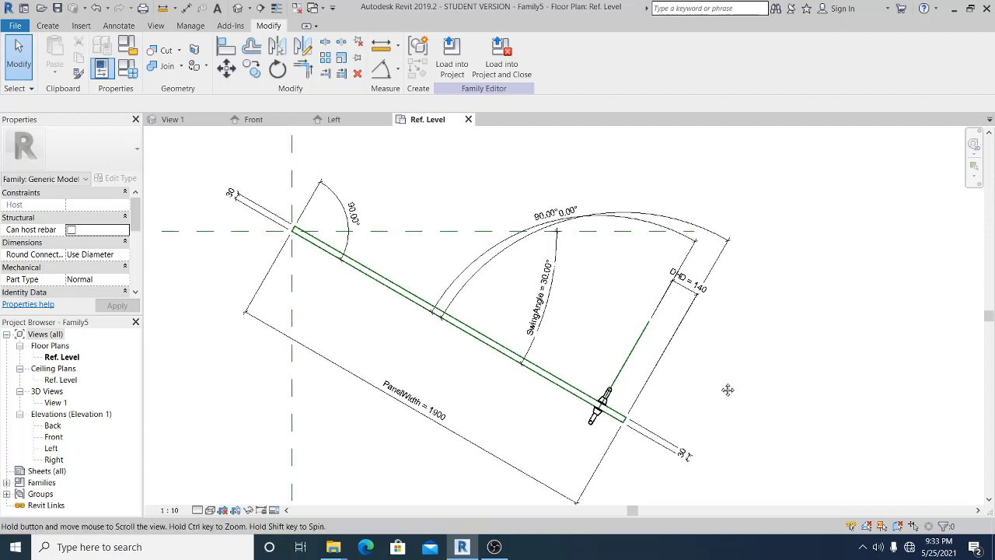
middle_click(721, 383)
middle_click_drag(728, 389, 727, 367)
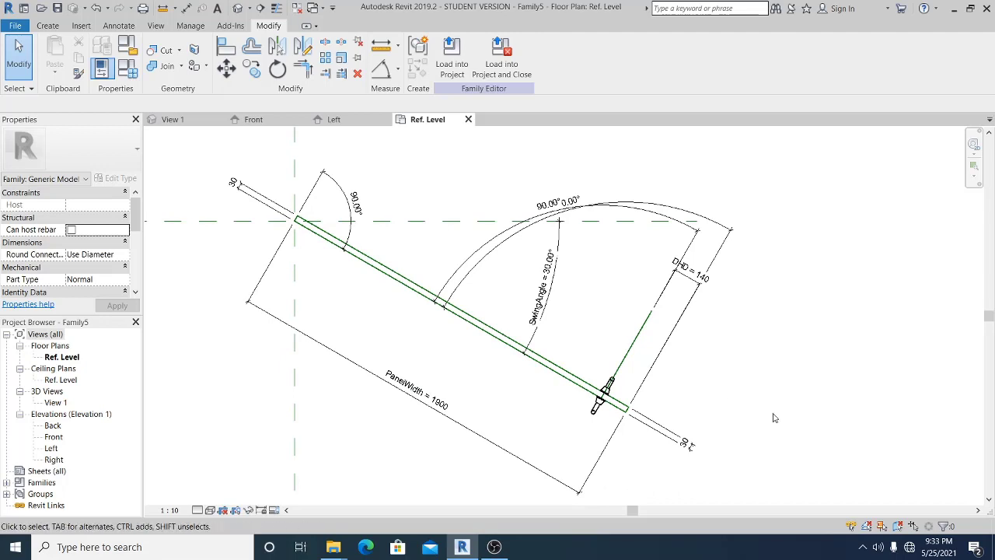
Flex the panel with its handle by applying a SwingAngle of 0° in the family types.
left_click(127, 47)
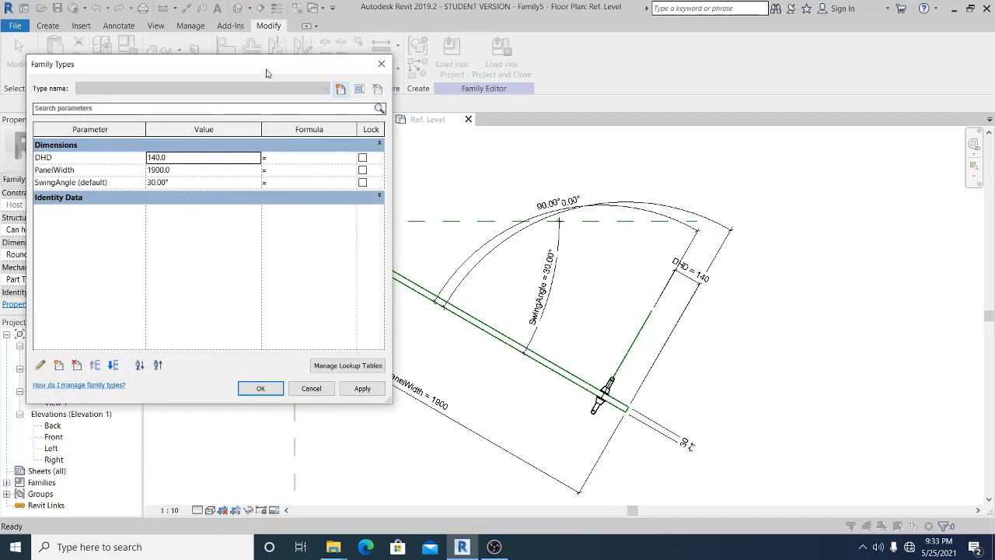
left_click_drag(266, 70, 248, 177)
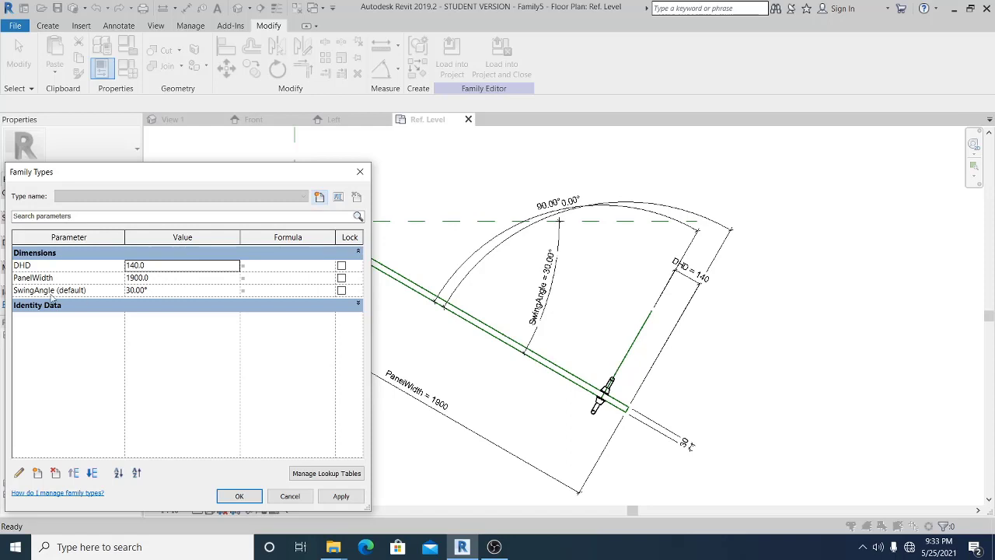
left_click(156, 292)
left_click(156, 290)
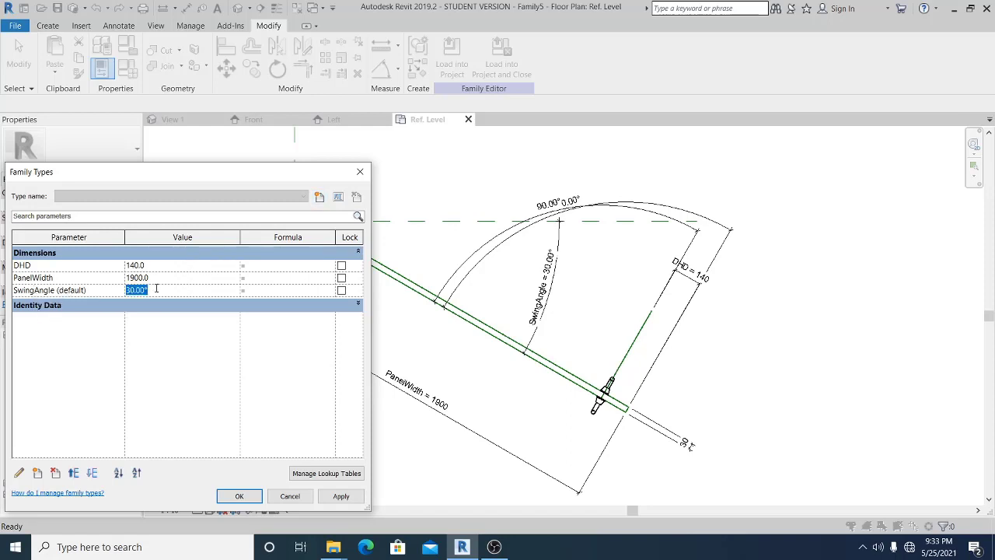
type("0")
left_click(342, 496)
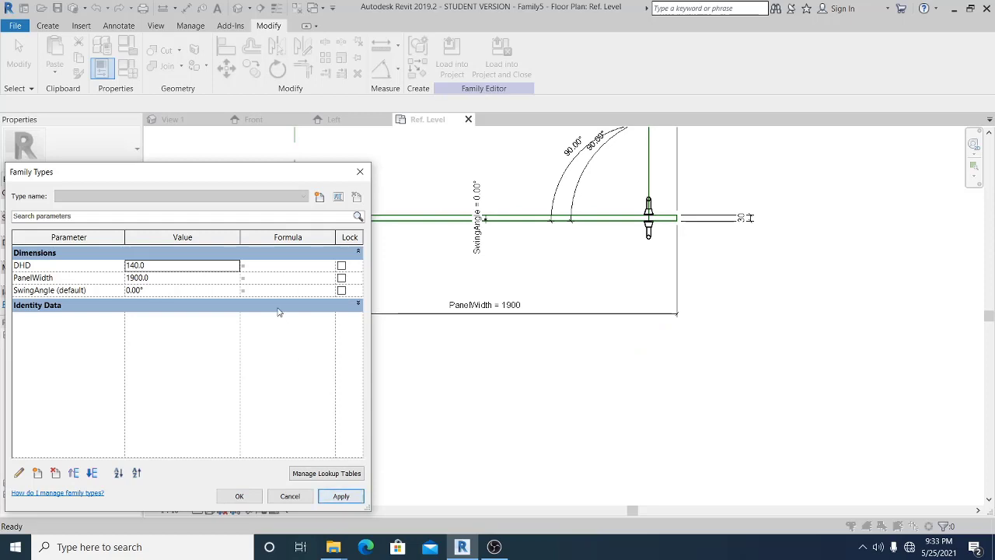
Flex the panel with its handle by applying a SwingAngle of 45° in the family types.
left_click(202, 292)
type("45")
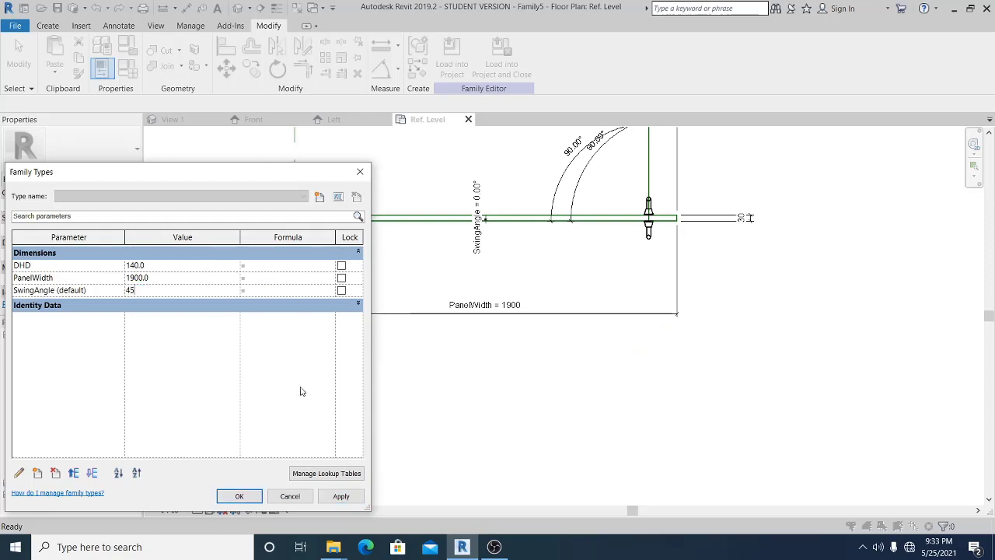
left_click(341, 496)
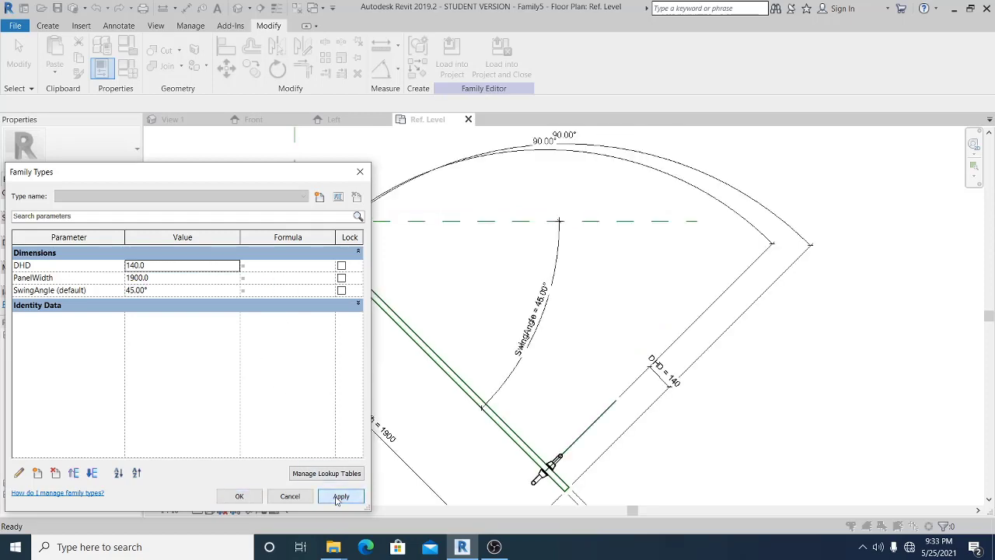
Set SwingAngle to 30° for the panel with its handle and accept the family types.
left_click(213, 293)
type("30")
left_click(342, 496)
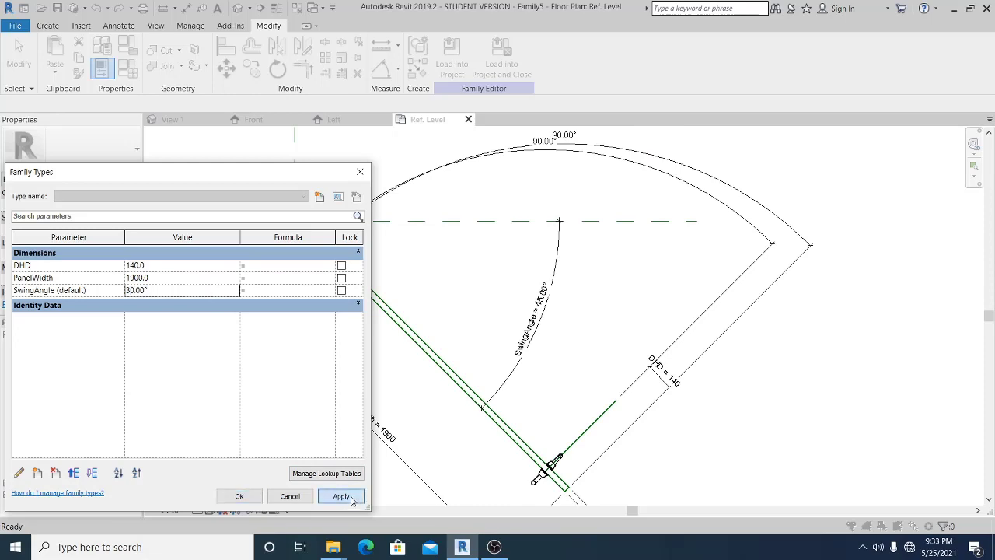
left_click(255, 497)
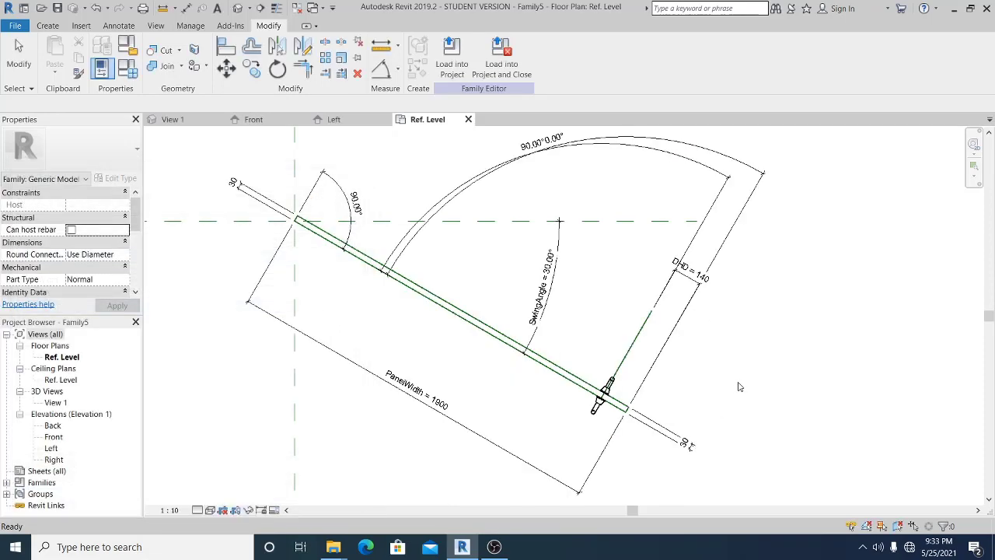
scroll(460, 249, "up", 2)
middle_click_drag(459, 288, 456, 284)
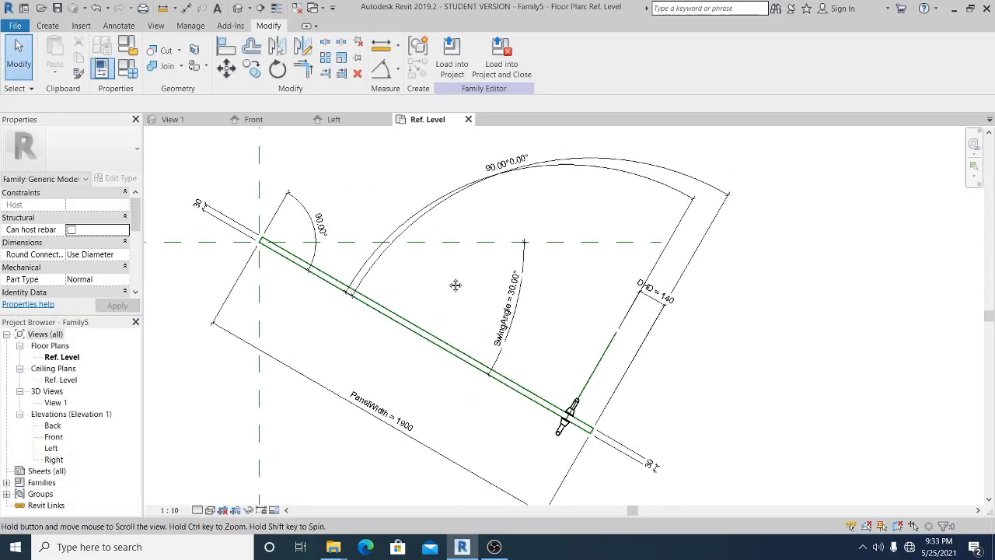
middle_click_drag(526, 298, 557, 294)
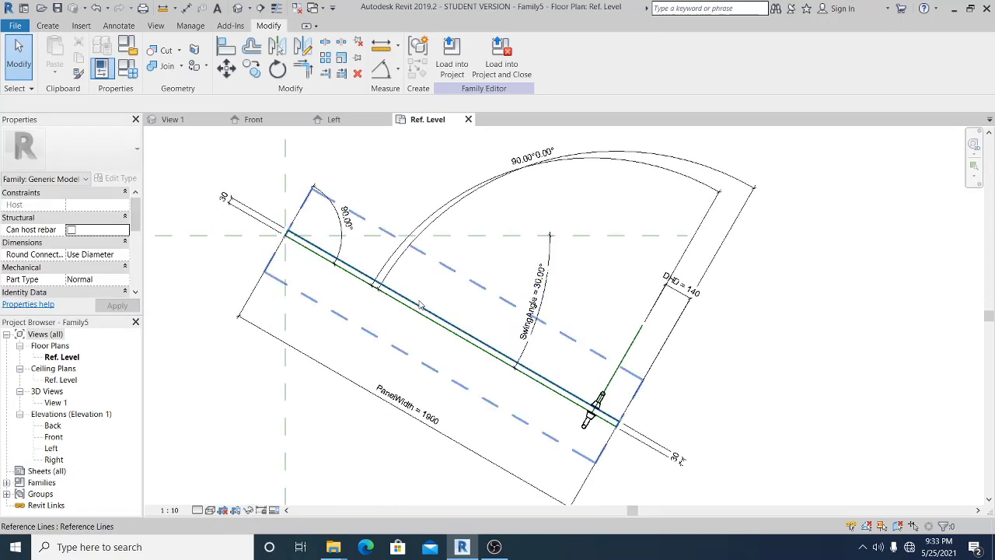
middle_click_drag(705, 392, 723, 391)
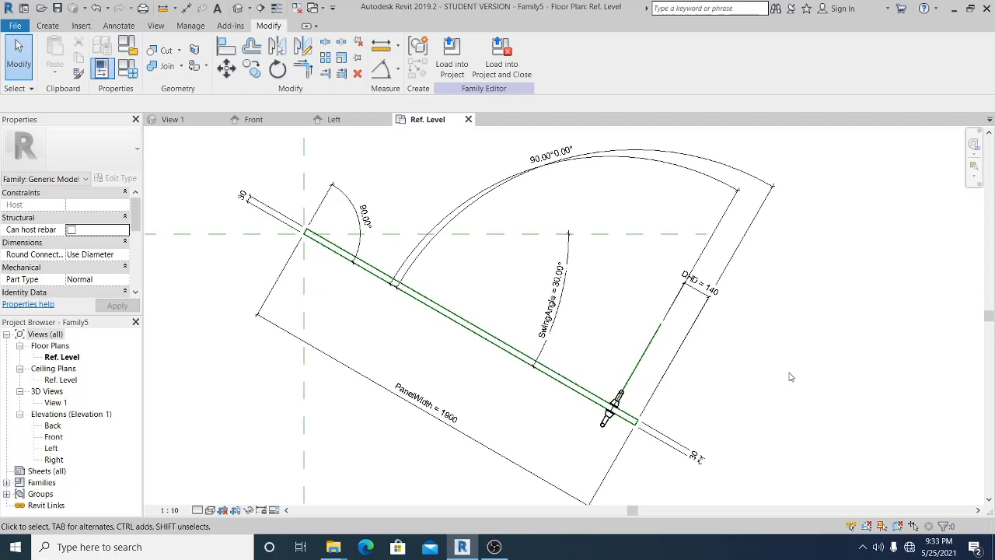
middle_click_drag(791, 377, 767, 345)
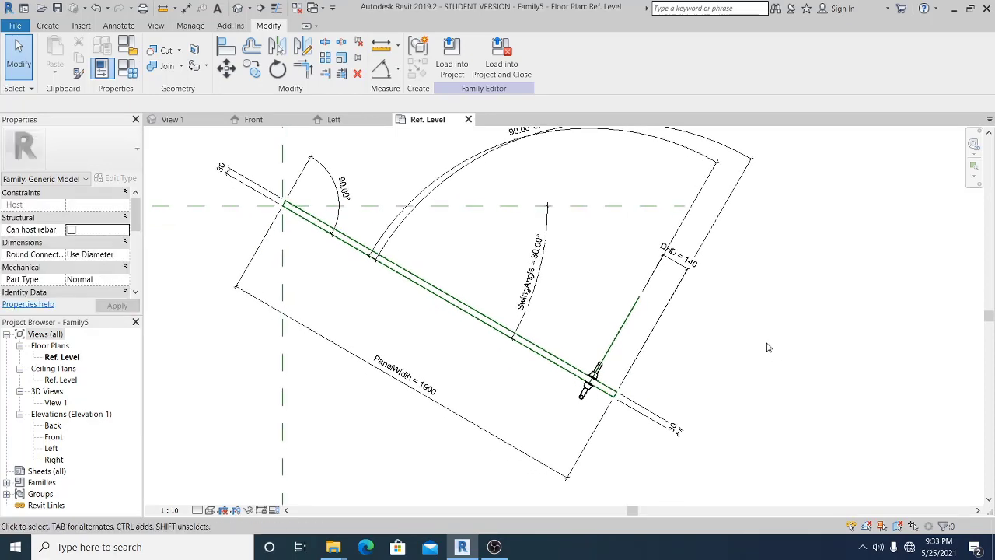
middle_click_drag(722, 388, 785, 388)
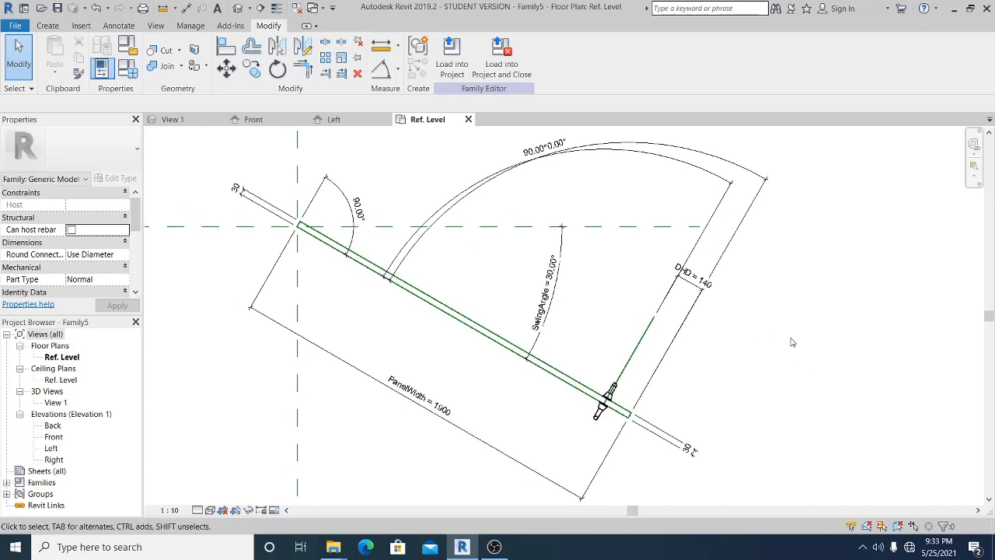
middle_click_drag(788, 340, 779, 347)
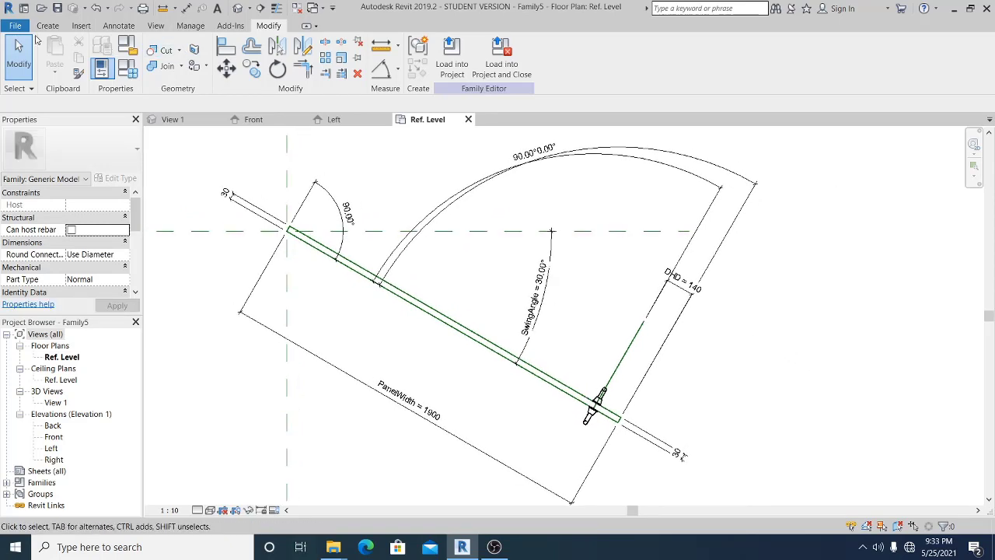
Sketch a new extrusion profile by picking the panel's four reference lines with the sketch lines locked to them.
left_click(47, 26)
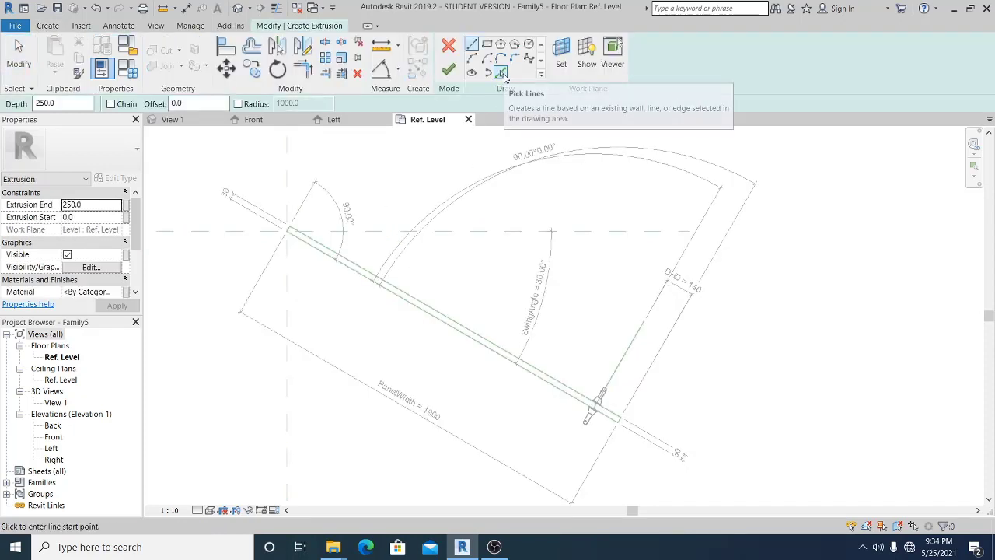
left_click(502, 74)
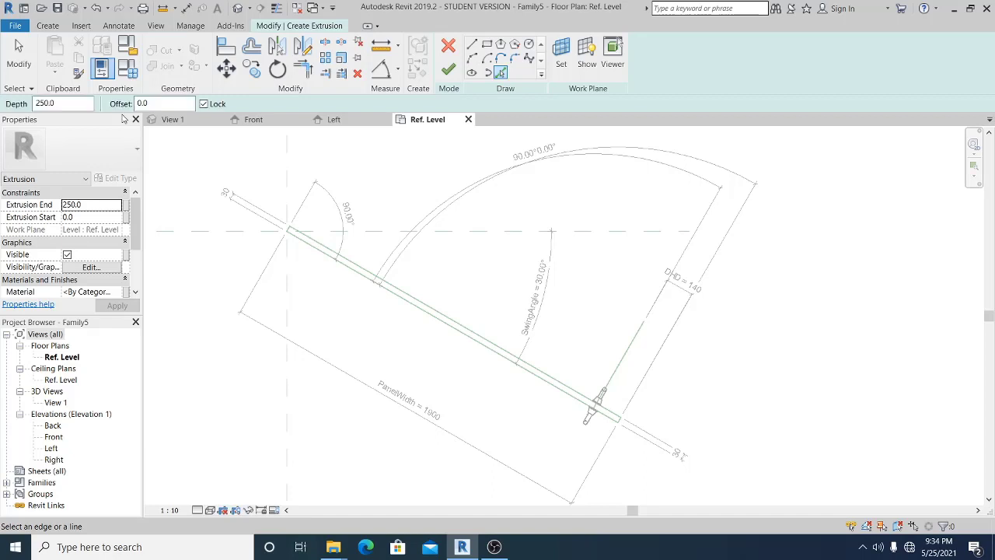
scroll(277, 206, "up", 4)
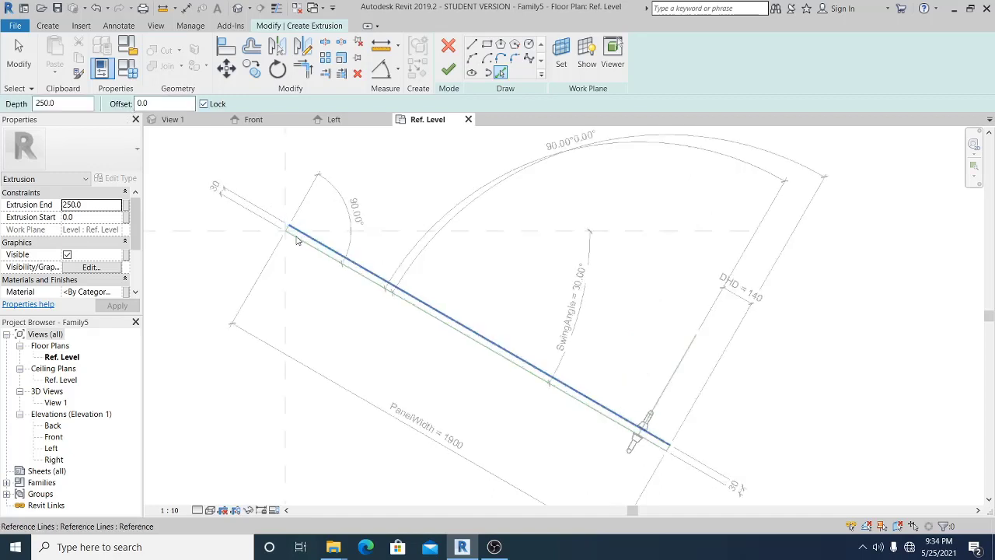
left_click(294, 227)
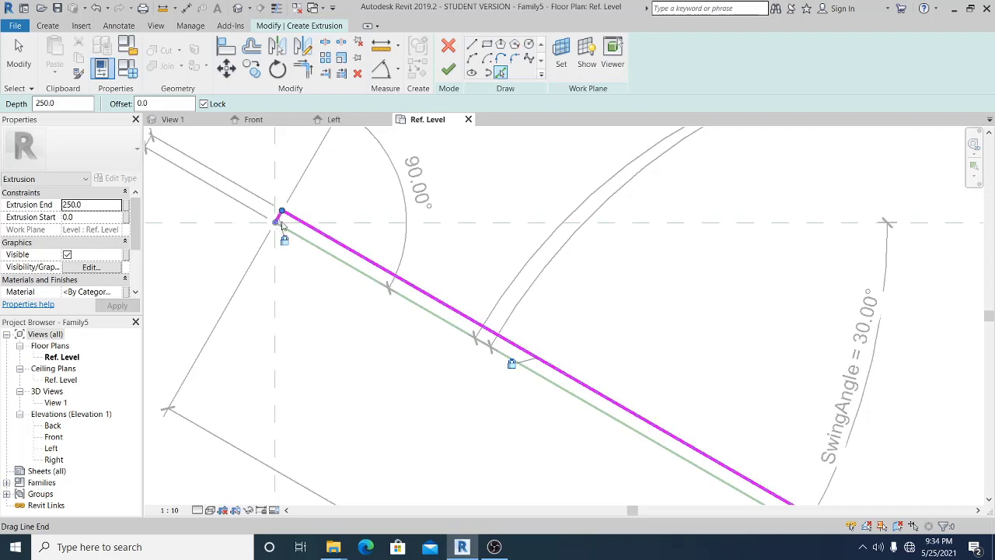
left_click(329, 247)
middle_click_drag(527, 345, 370, 218)
middle_click_drag(699, 381, 383, 237)
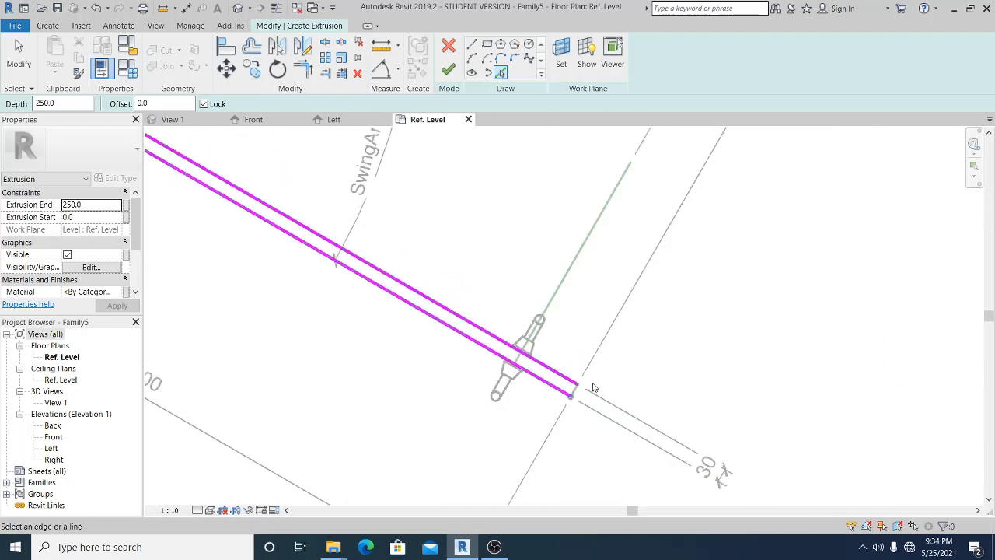
left_click(575, 394)
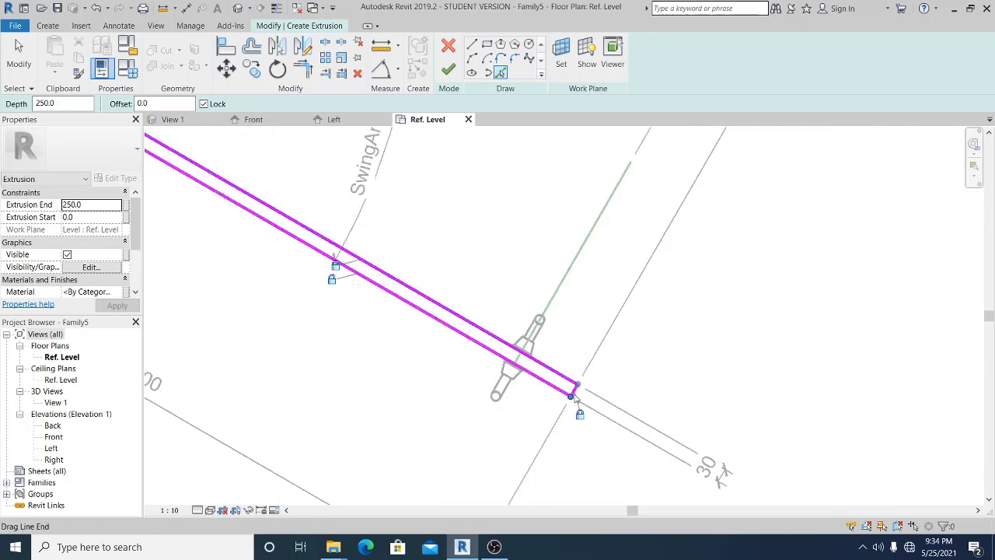
middle_click_drag(368, 381, 459, 375)
Set the panel extrusion's start to 10 and its end to 2200.
left_click(92, 219)
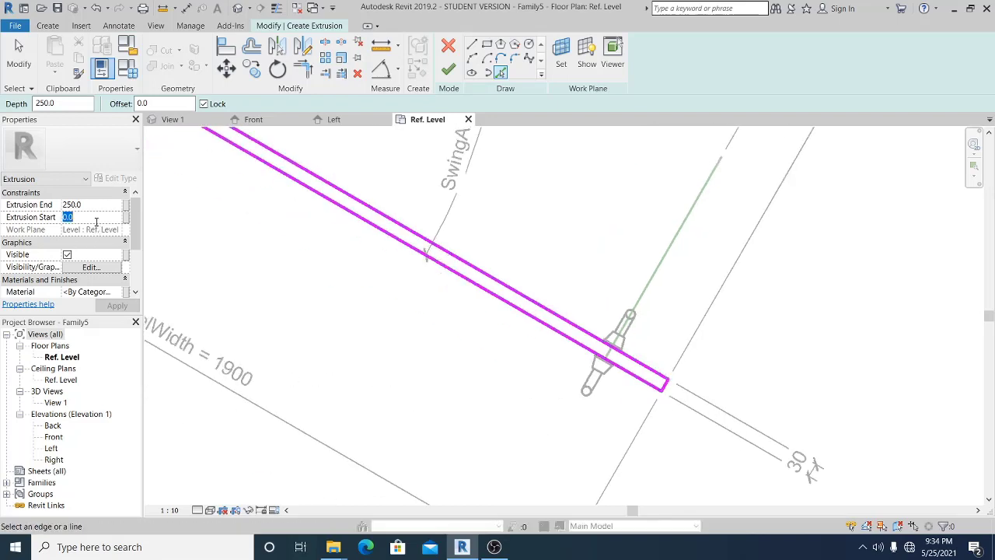
type("1")
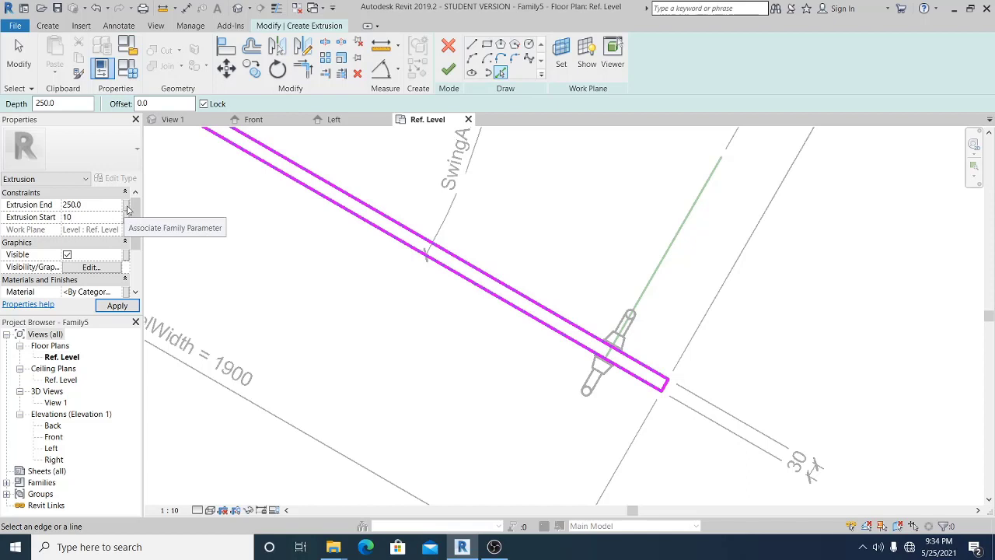
left_click(110, 205)
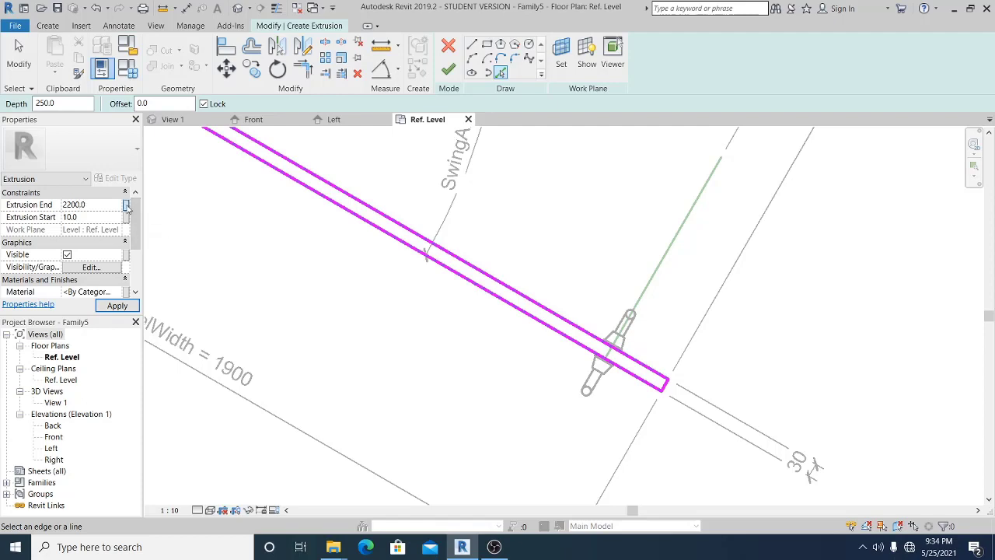
Create a type parameter named DoorHeigth under Dimensions and associate it with the panel's extrusion end.
left_click(126, 206)
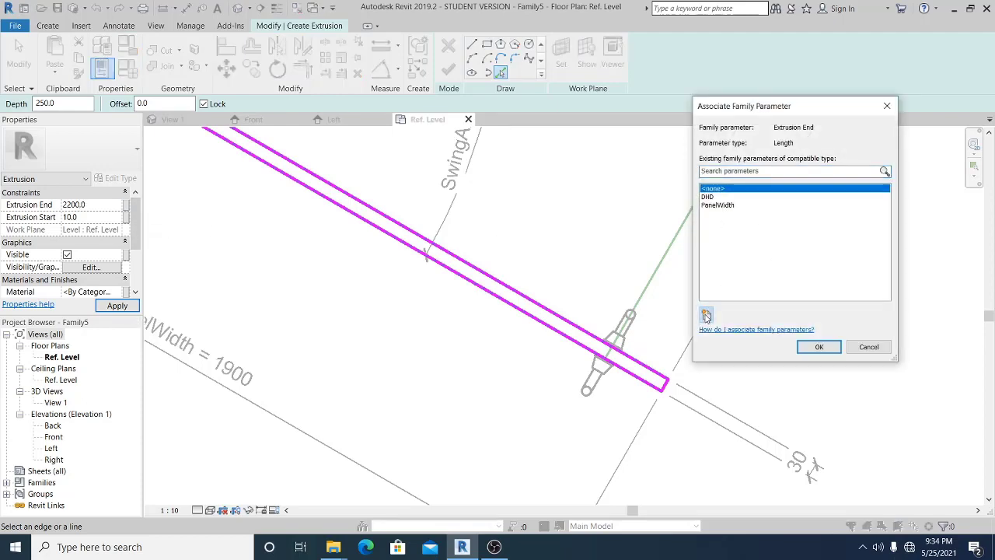
left_click(706, 315)
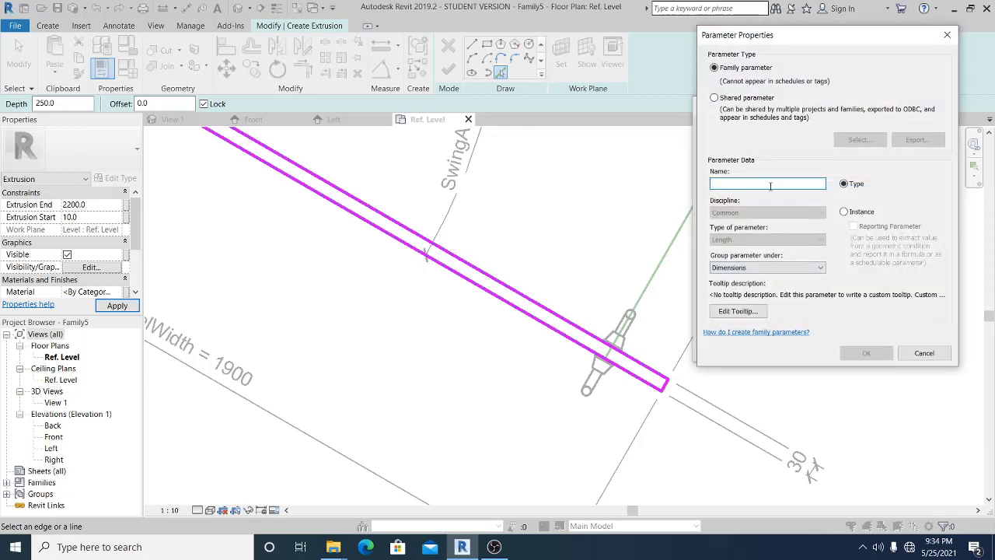
type("dRO")
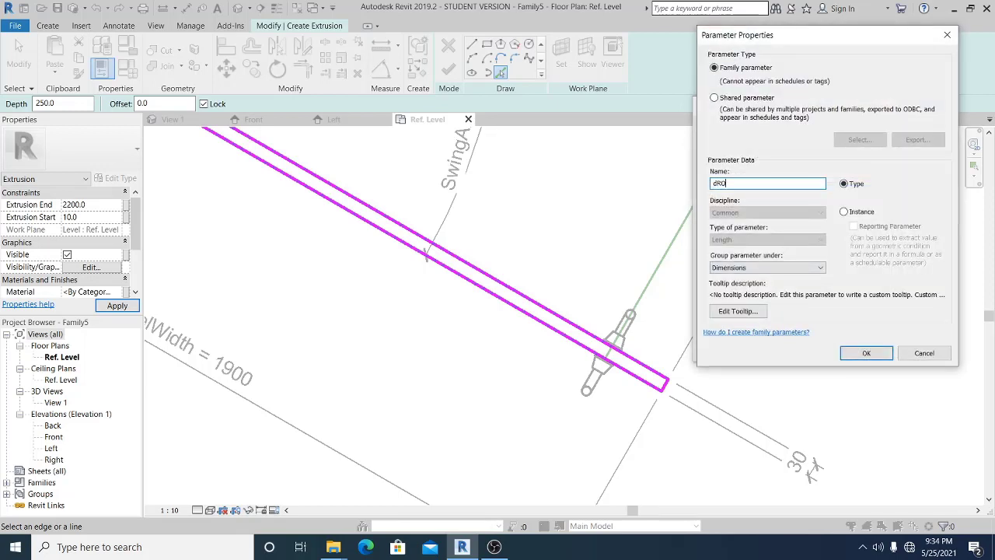
key("BackSpace")
key("BackSpace")
key("BackSpace")
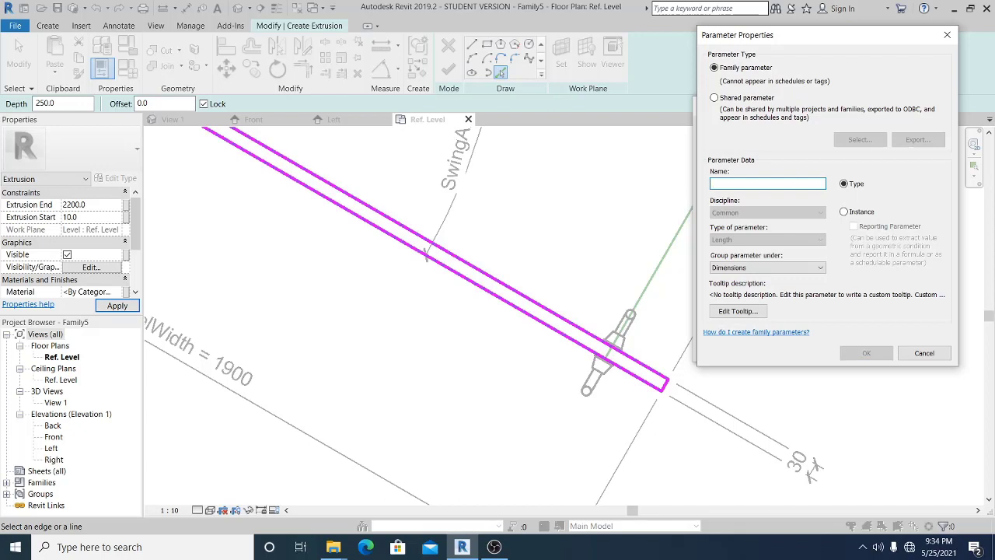
type("DoorHeigth")
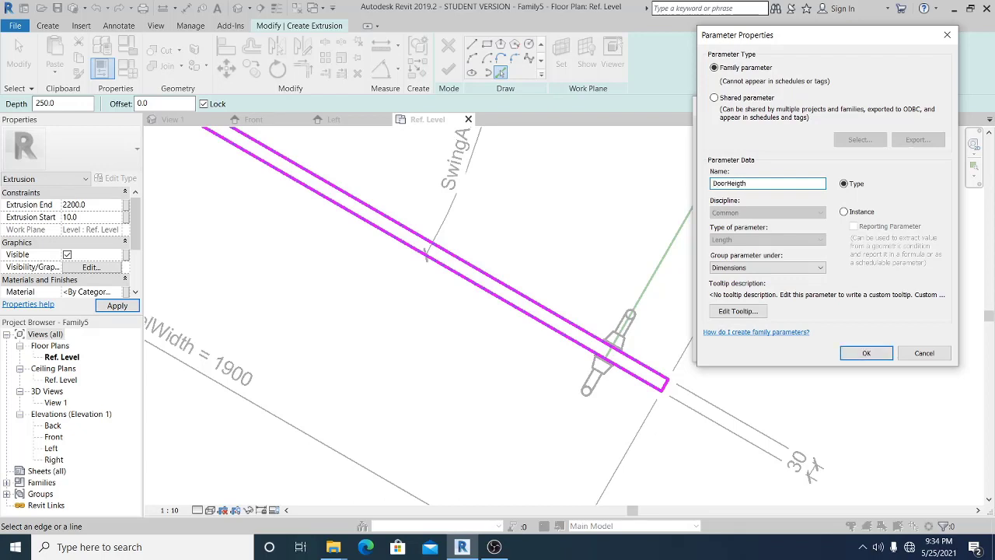
left_click(863, 354)
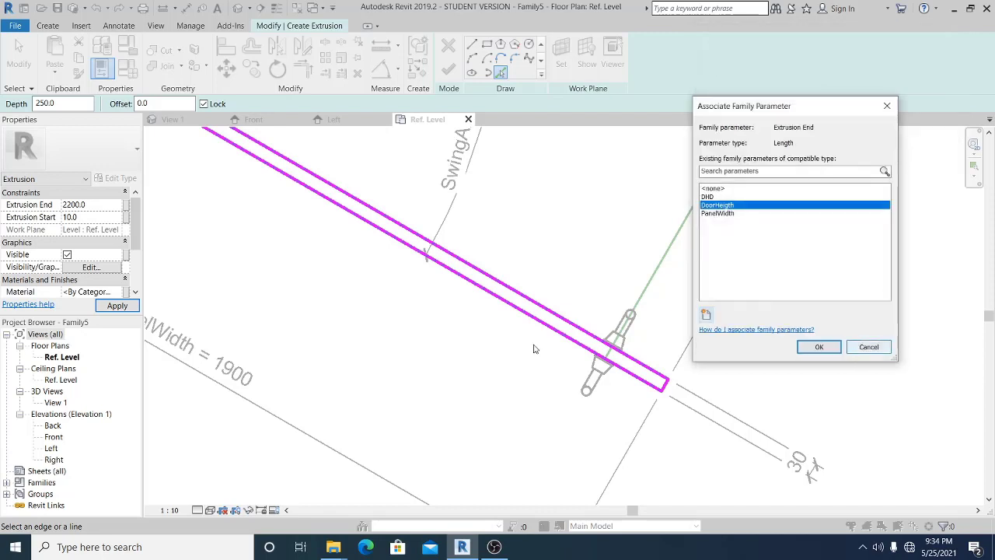
left_click(821, 346)
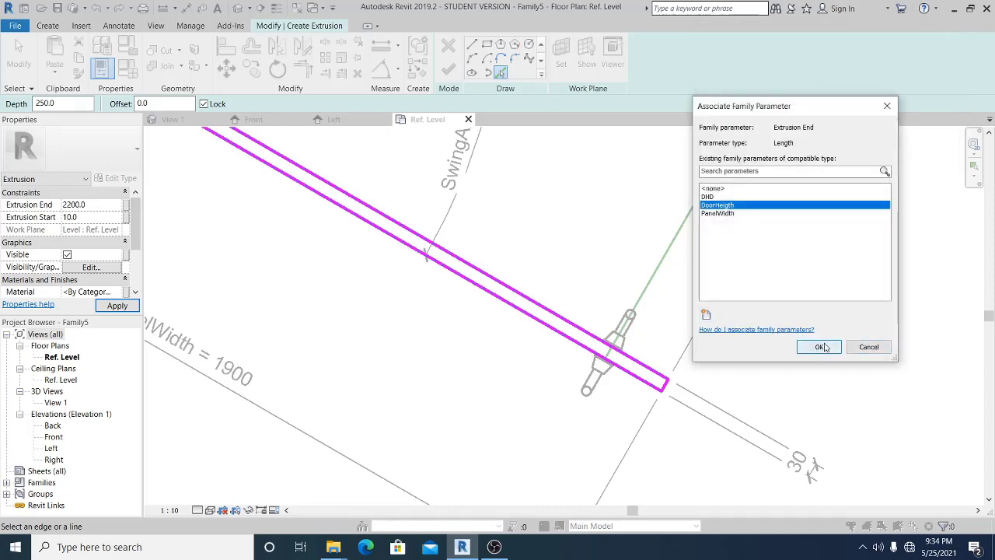
Associate the panel's material with a new type parameter named Mat and finish the extrusion.
middle_click_drag(367, 328, 525, 343)
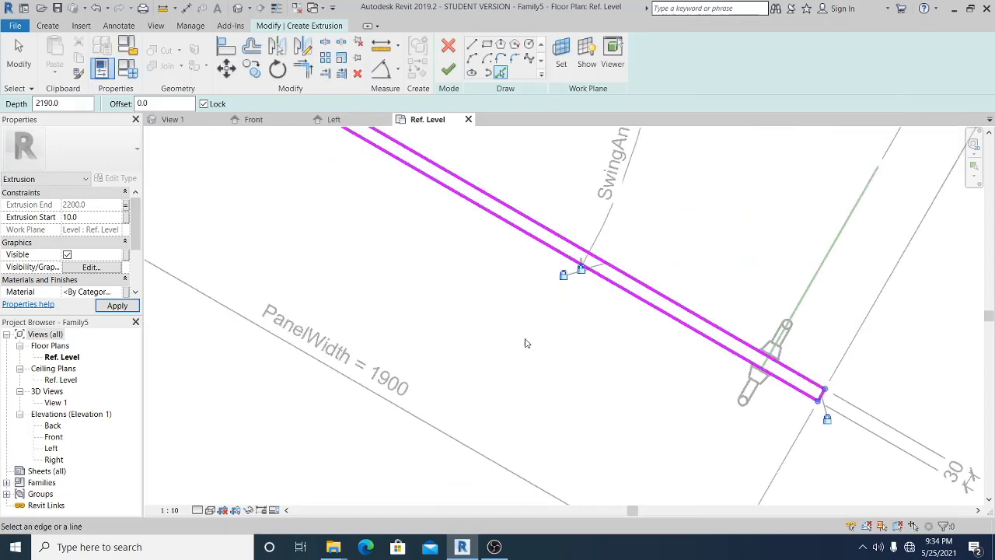
left_click(127, 292)
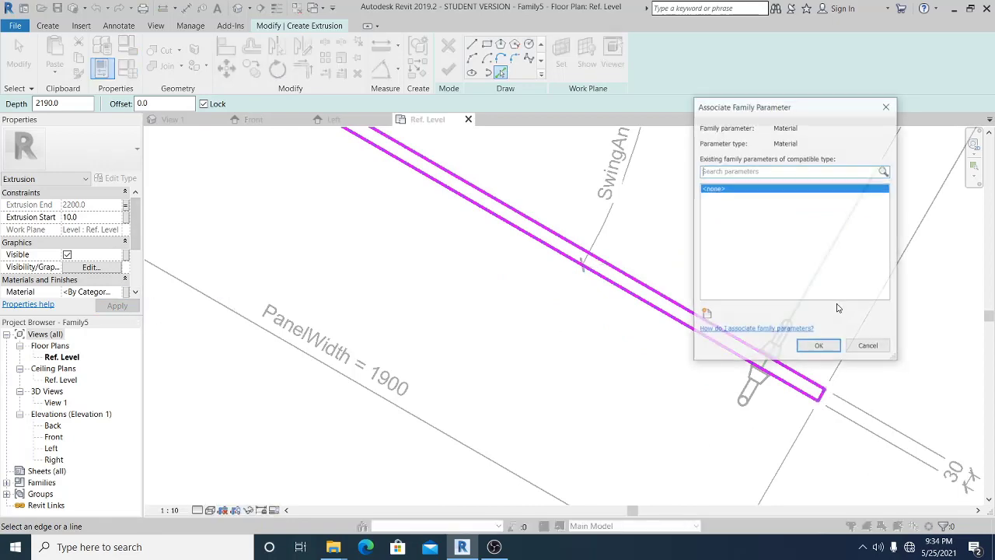
left_click(706, 314)
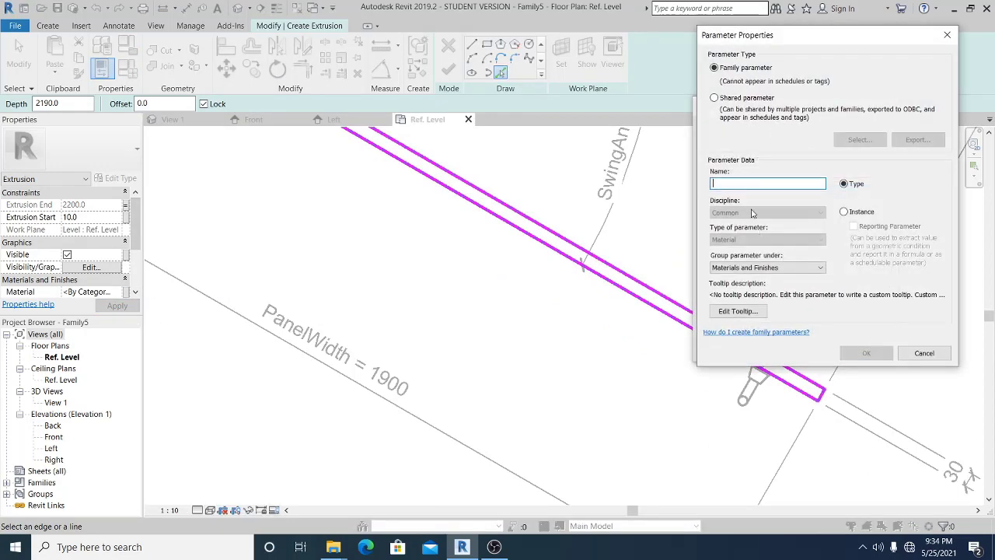
type("Mat")
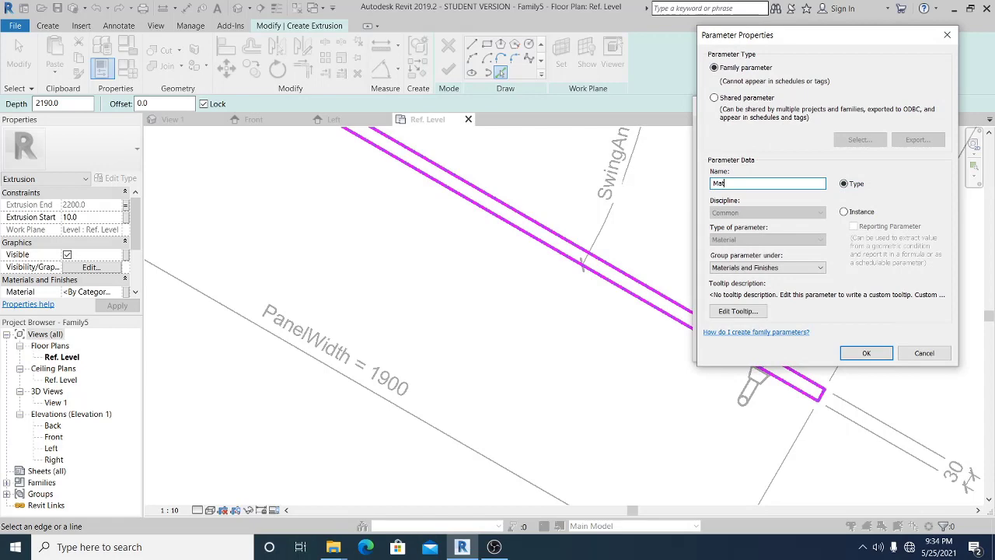
left_click(867, 353)
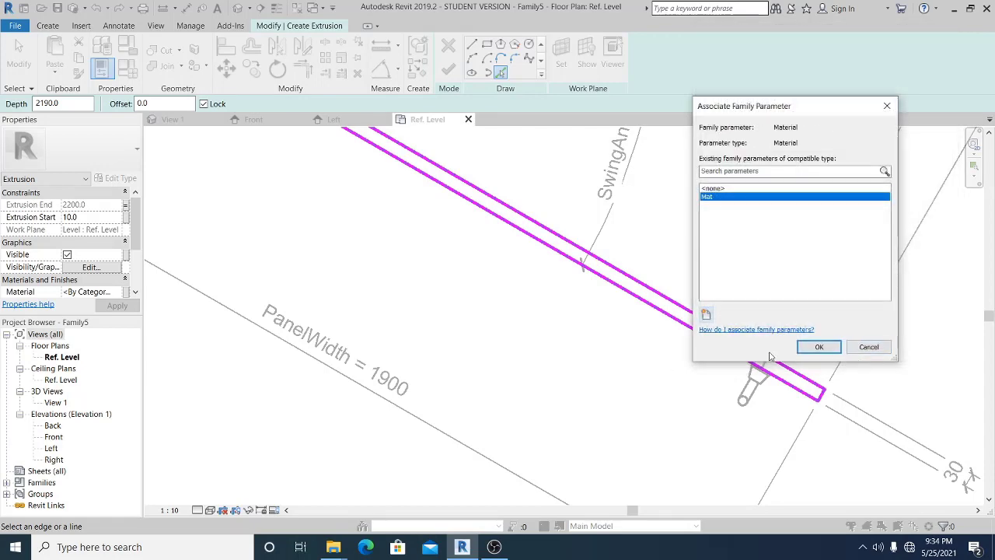
left_click(819, 347)
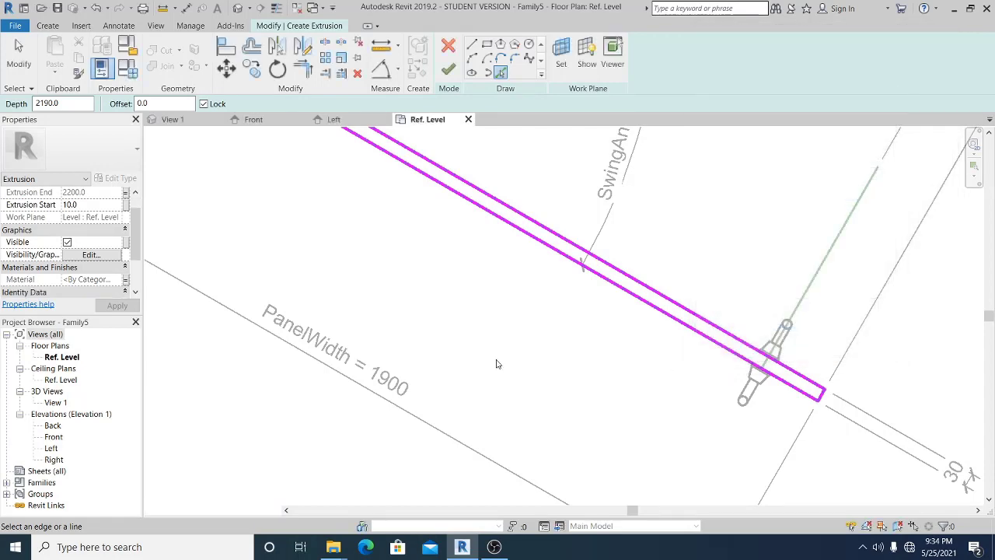
left_click(448, 71)
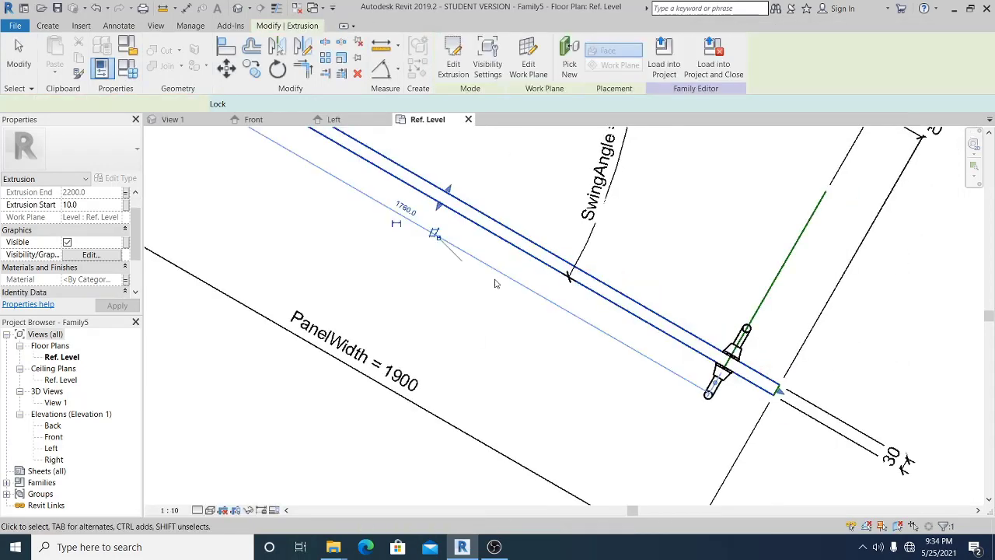
left_click(542, 387)
scroll(420, 428, "down", 2)
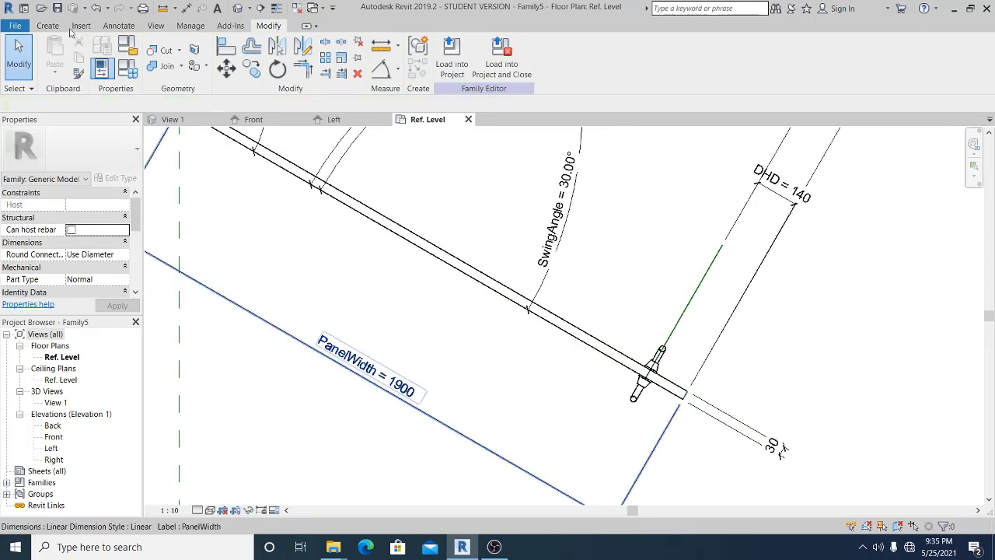
Open the default 3D view and display it at 1:1 scale in the Realistic visual style.
left_click(56, 8)
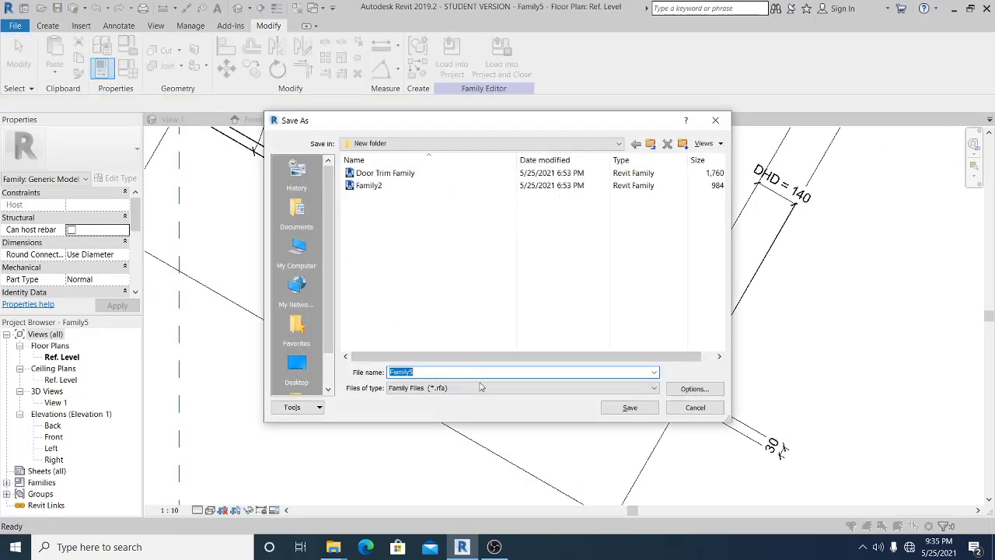
left_click(715, 120)
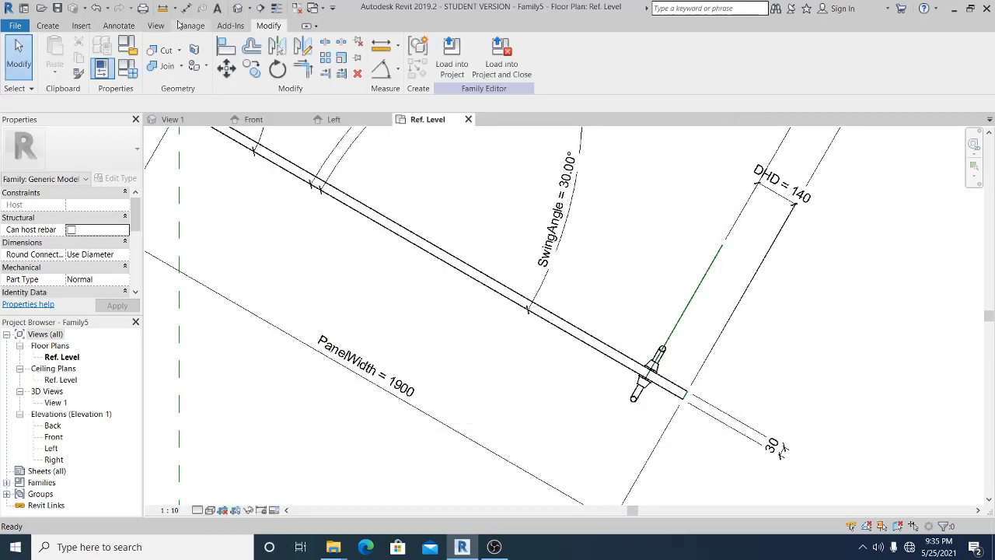
left_click(238, 8)
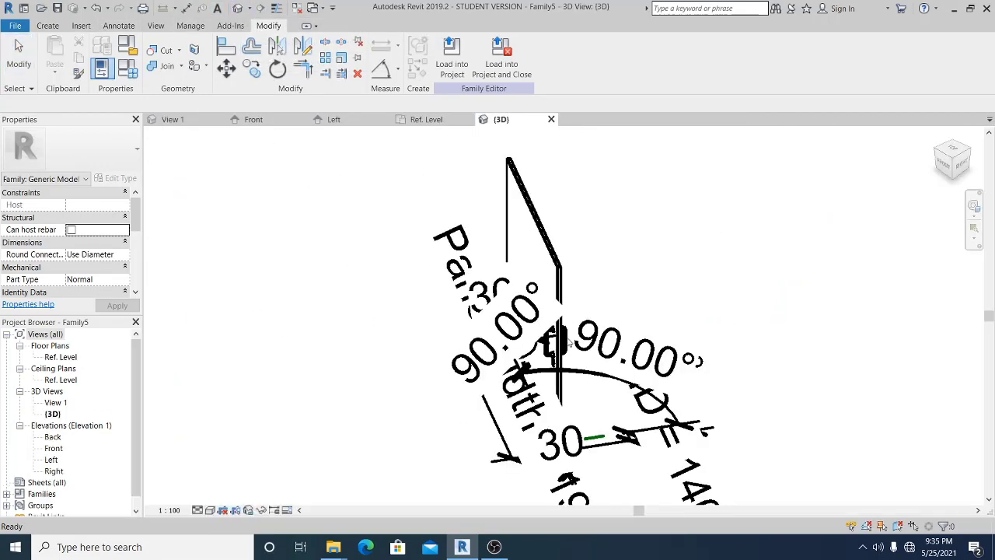
middle_click_drag(513, 342, 693, 311, "shift")
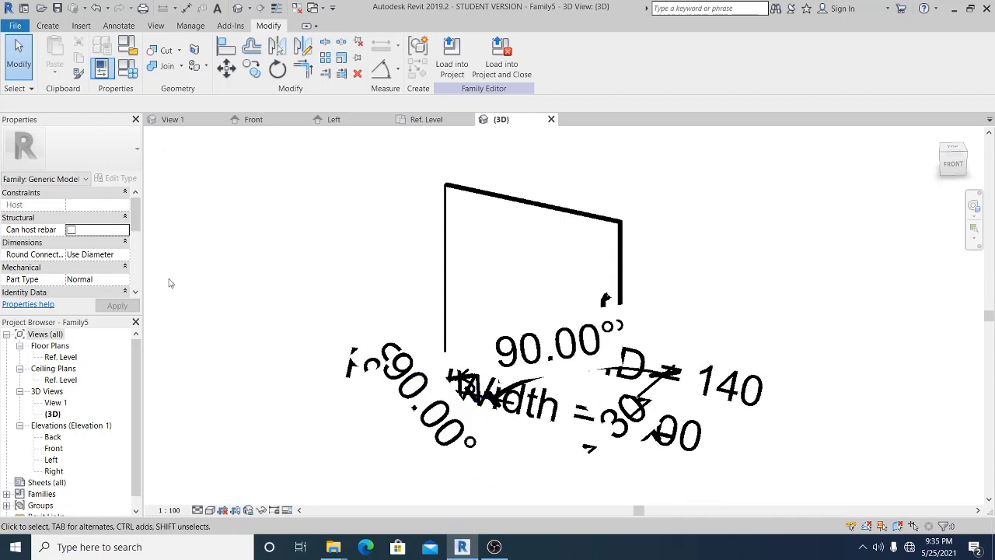
left_click(169, 510)
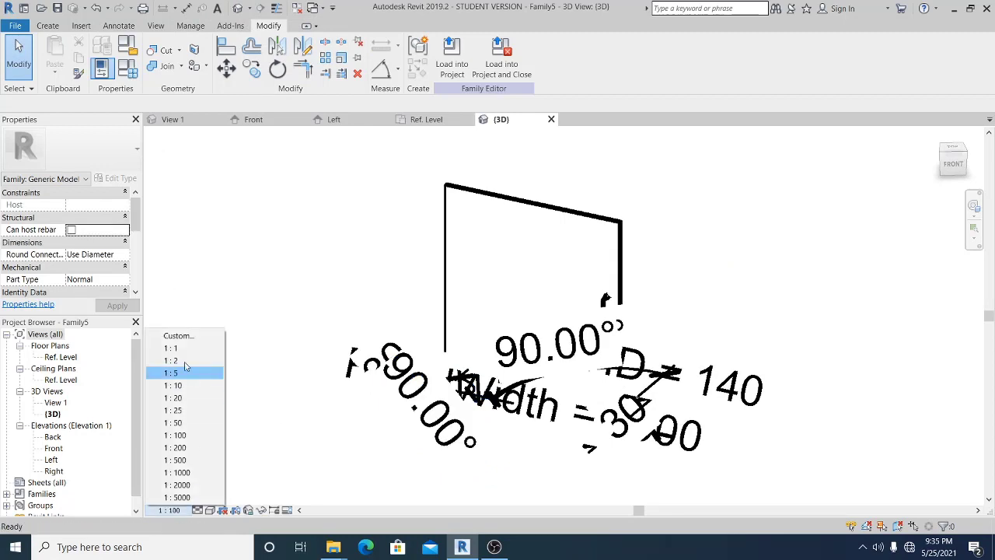
left_click(183, 348)
left_click(210, 510)
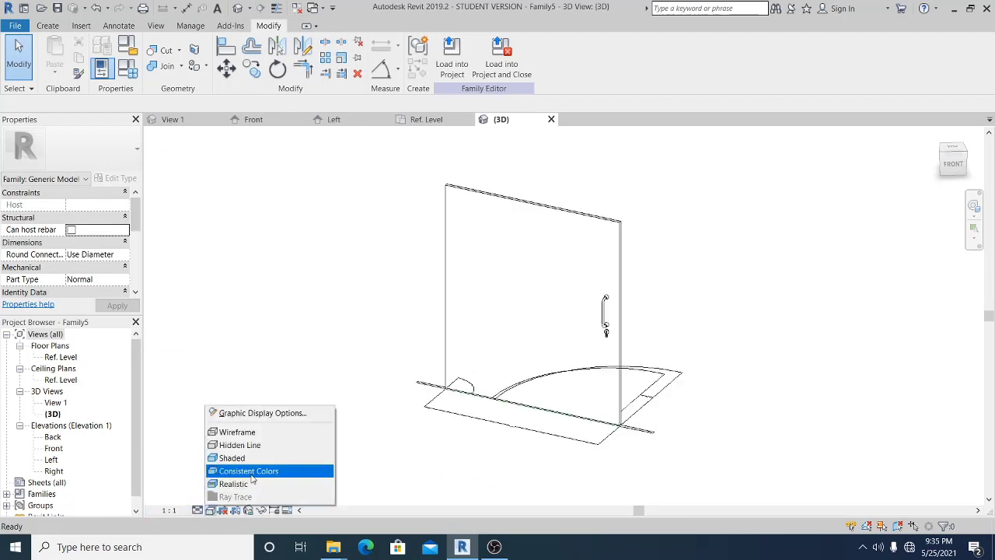
left_click(236, 484)
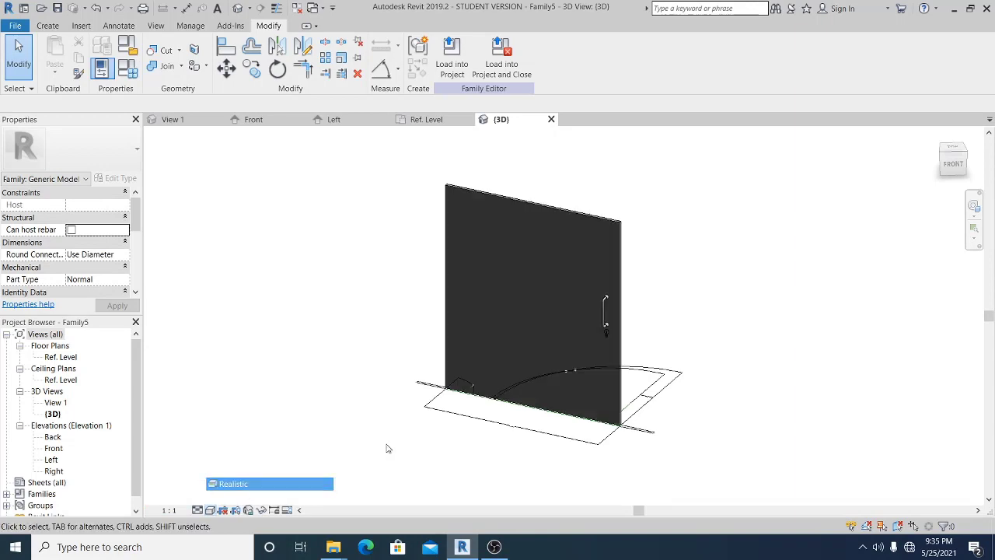
Set the door handle's elevation to 950 on the door panel.
mouse_move(842, 366)
middle_mouse_down("shift")
mouse_move(816, 334)
mouse_move(796, 360)
mouse_move(673, 378)
mouse_move(591, 313)
middle_mouse_up("shift")
scroll(591, 312, "up", 3)
mouse_move(718, 331)
middle_mouse_down("shift")
mouse_move(724, 304)
mouse_move(726, 318)
middle_mouse_up("shift")
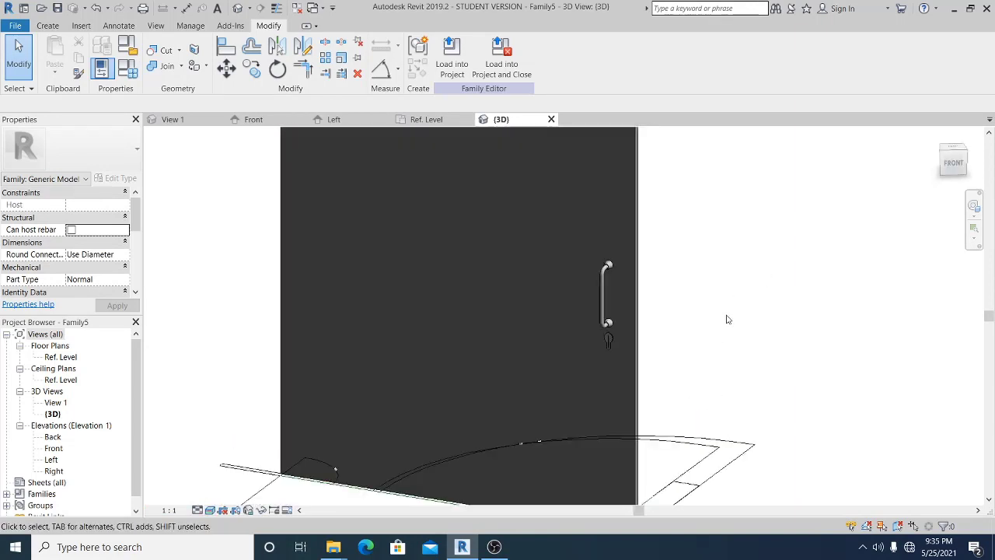
left_click(596, 296)
left_click(96, 218)
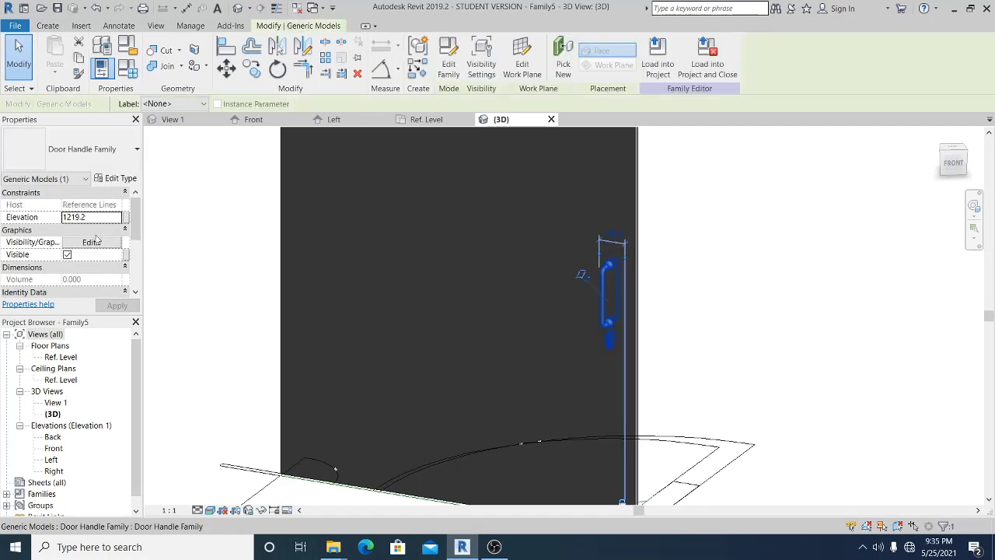
type("950.0")
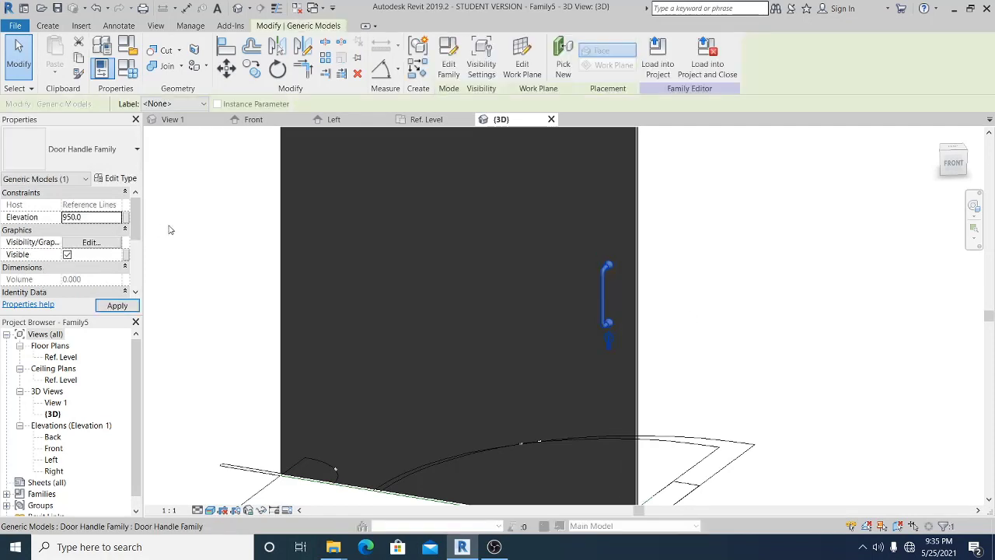
left_click(223, 225)
scroll(547, 222, "up", 1)
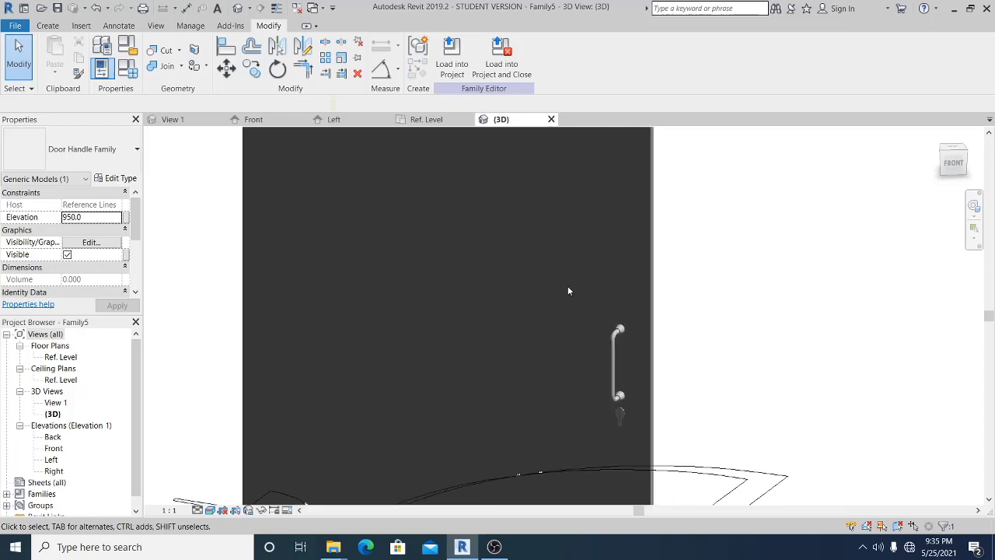
scroll(776, 384, "down", 1)
scroll(720, 385, "down", 3)
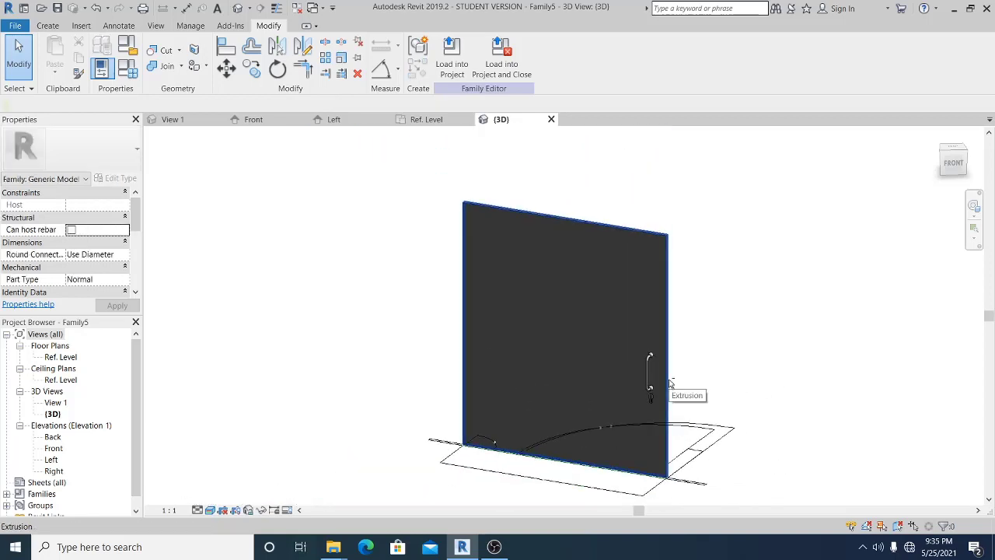
middle_click_drag(670, 382, 709, 358, "shift")
middle_click_drag(796, 366, 720, 399, "shift")
mouse_move(693, 335)
middle_mouse_down("shift")
mouse_move(711, 329)
mouse_move(685, 334)
middle_mouse_up("shift")
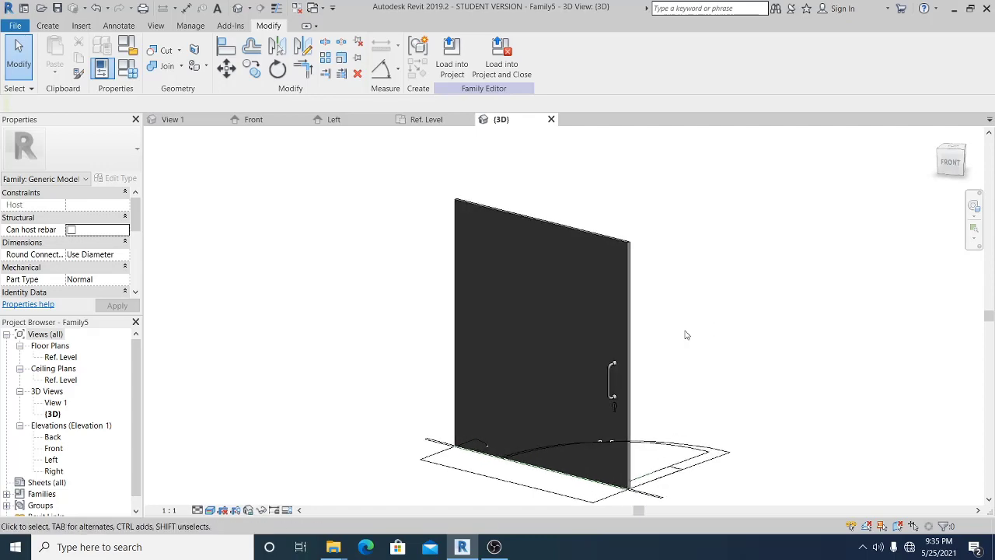
Create a new material for the family's Mat type parameter.
left_click(126, 74)
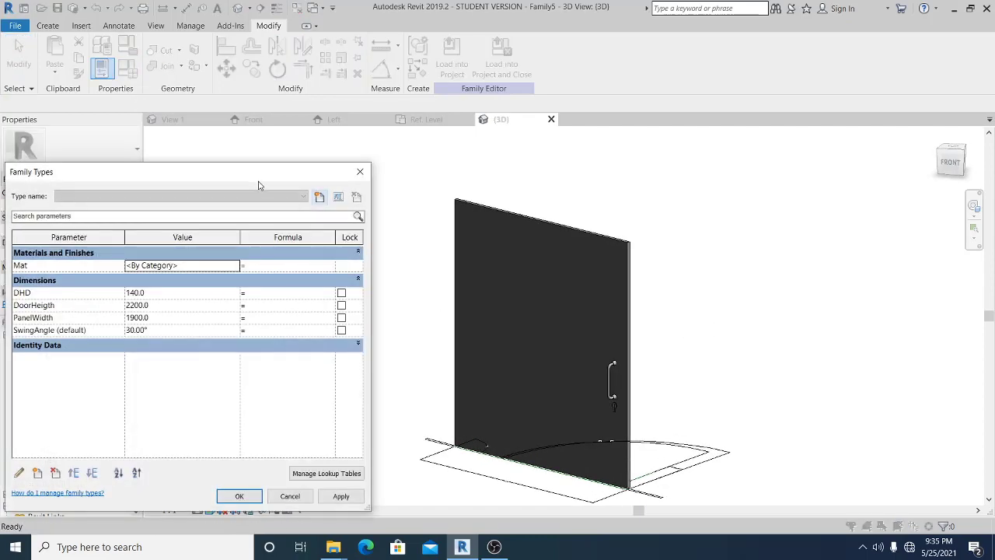
left_click_drag(257, 184, 356, 139)
left_click(332, 220)
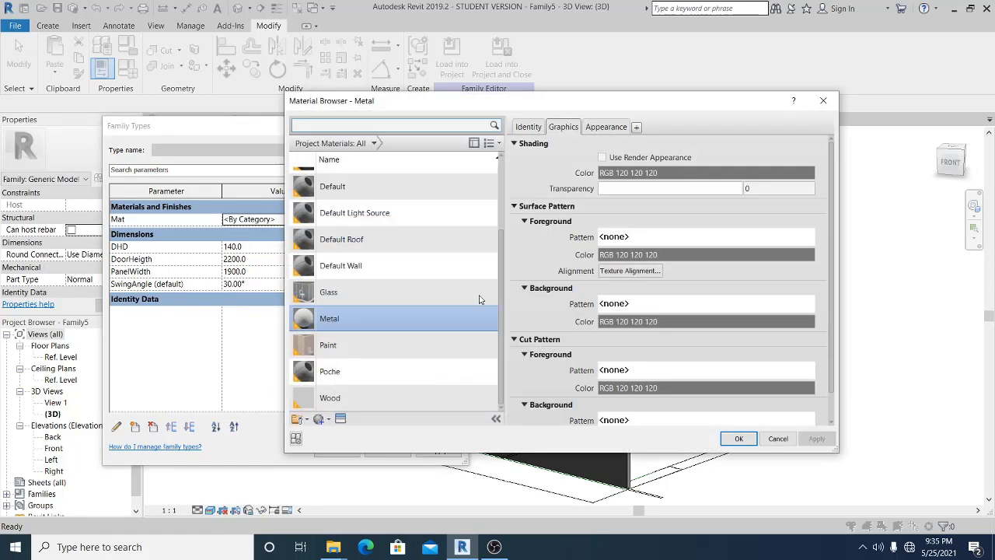
left_click(300, 419)
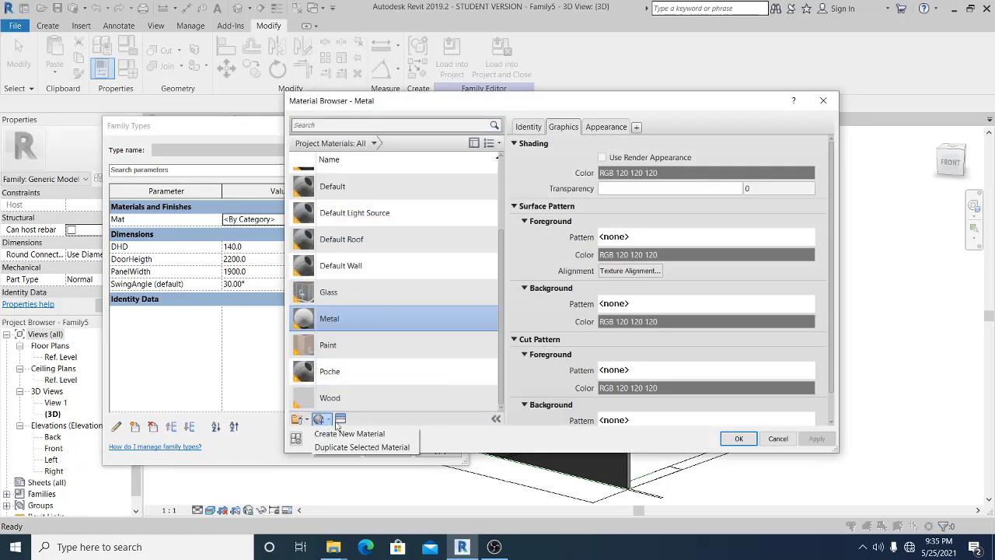
left_click(352, 436)
Try to rename the new material as Metal.
right_click(337, 288)
left_click(366, 319)
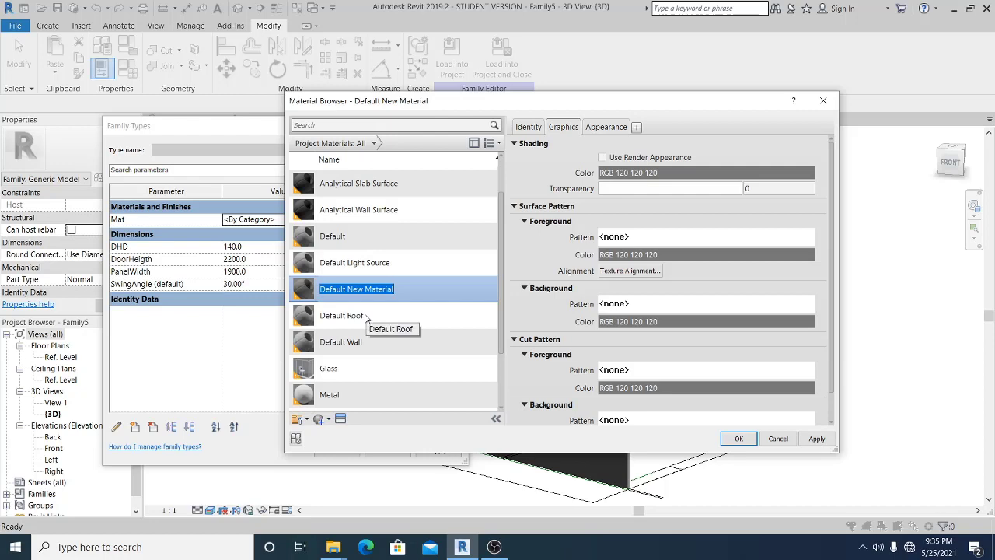
type("Ma")
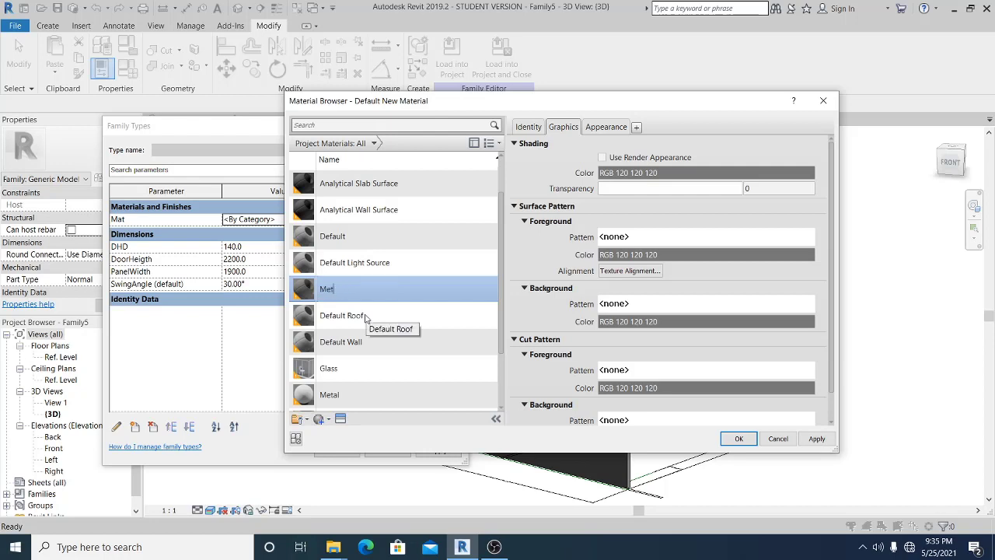
left_click(818, 439)
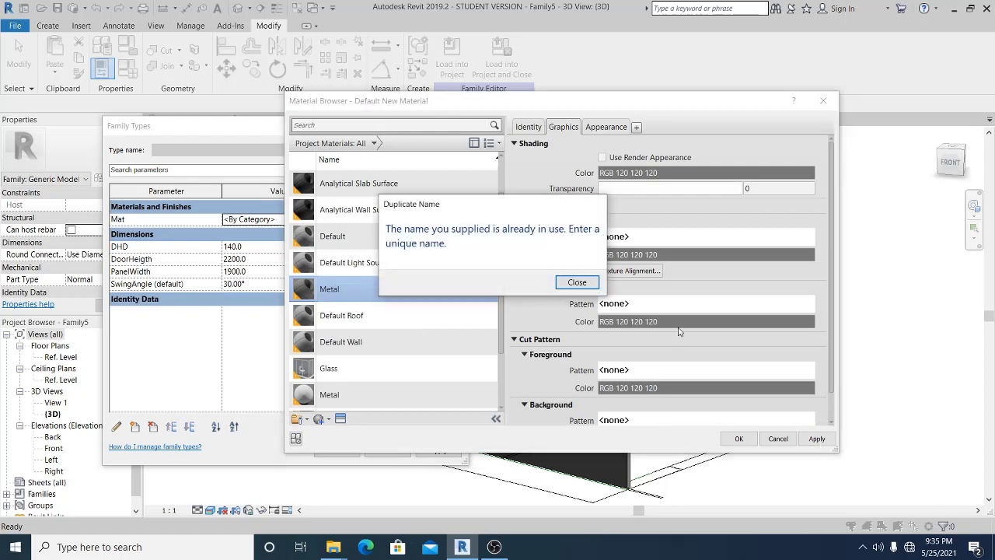
left_click(581, 284)
left_click(395, 290)
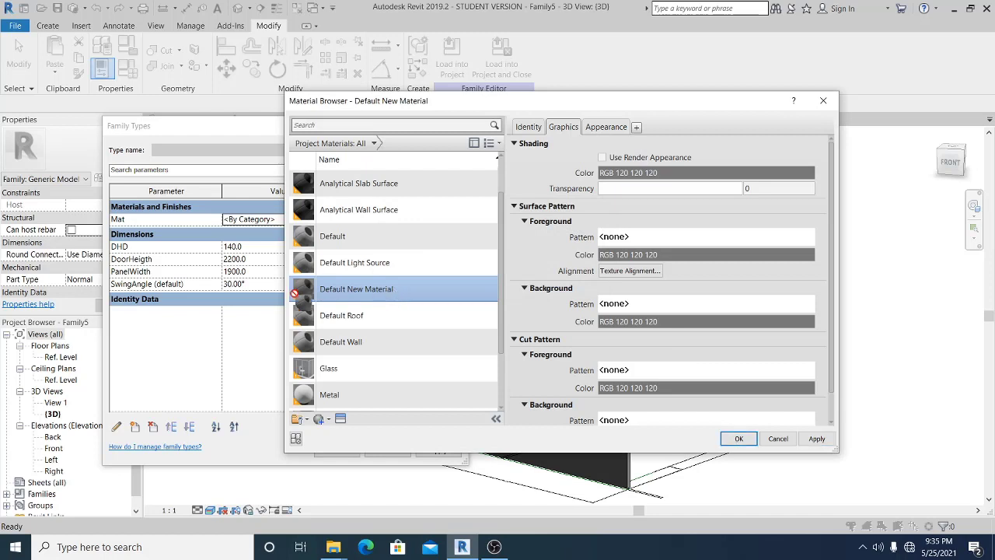
Rename the new material as metalic.
right_click(333, 289)
left_click(366, 321)
type("metalic")
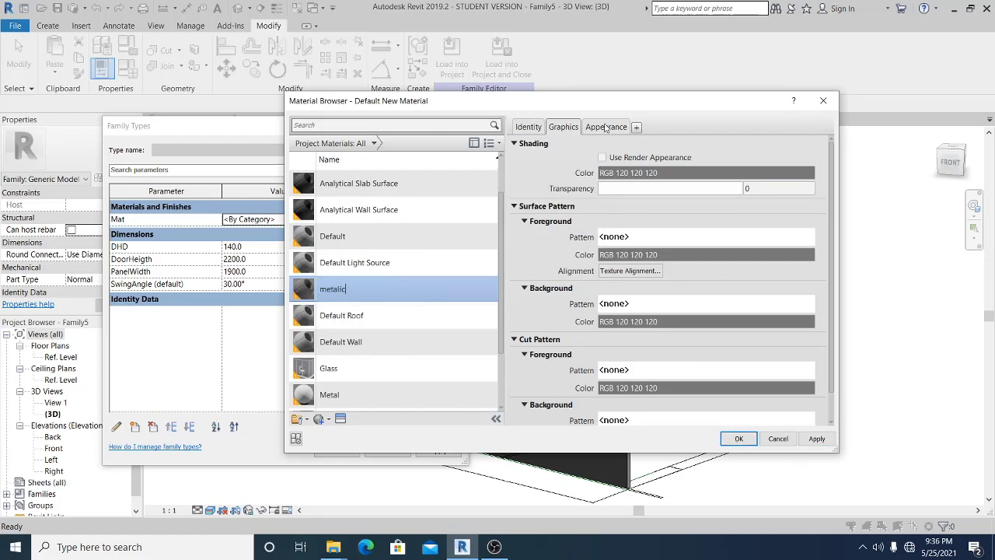
Give the metalic material the Aluminum - Brushed Linear appearance from the Metal library and apply it to the Mat parameter.
left_click(606, 126)
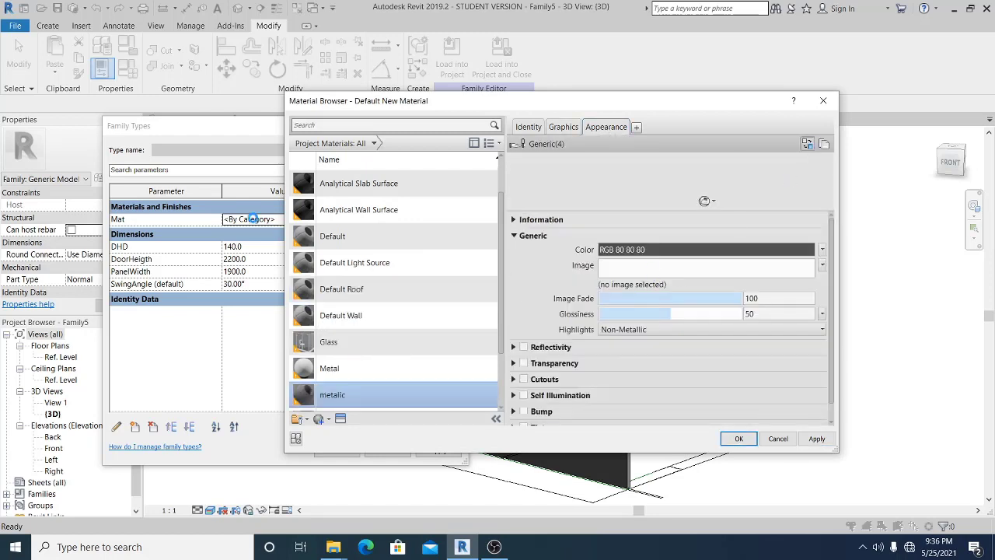
left_click(808, 144)
left_click(323, 178)
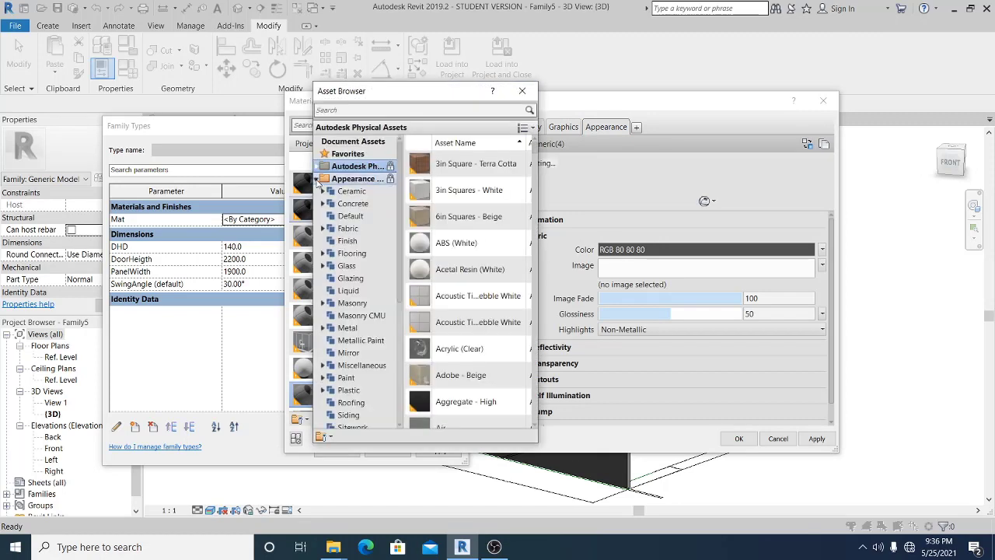
left_click(357, 330)
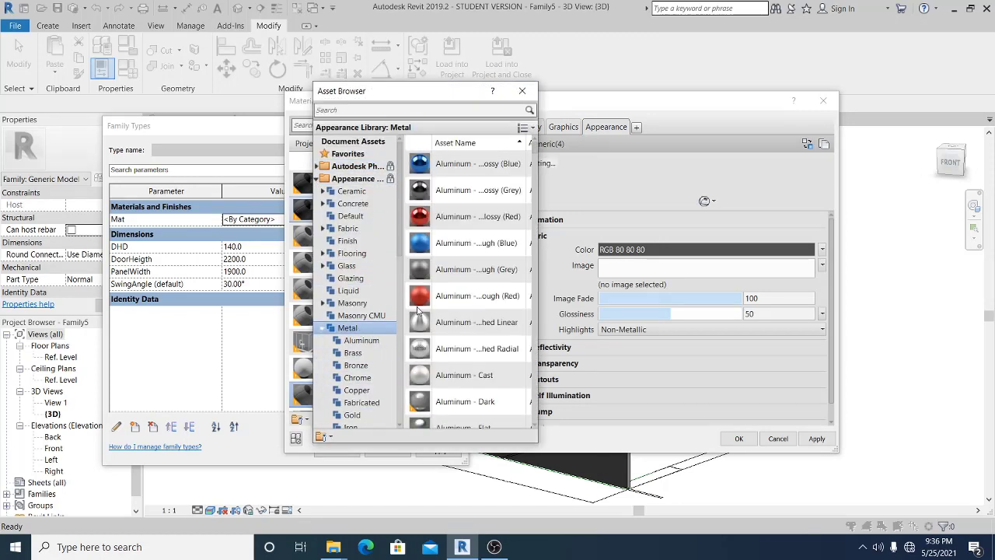
double_click(470, 323)
left_click(738, 438)
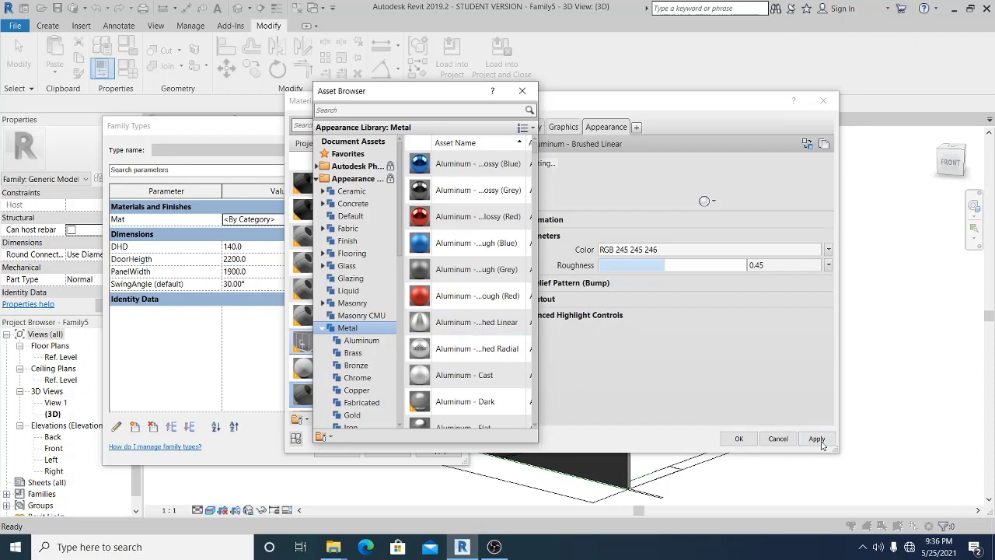
left_click(437, 451)
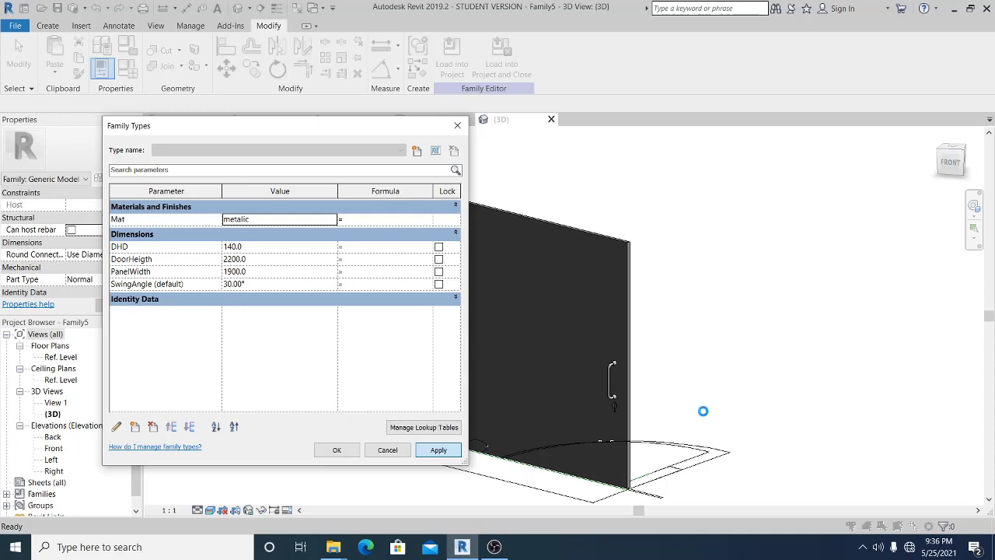
left_click(338, 449)
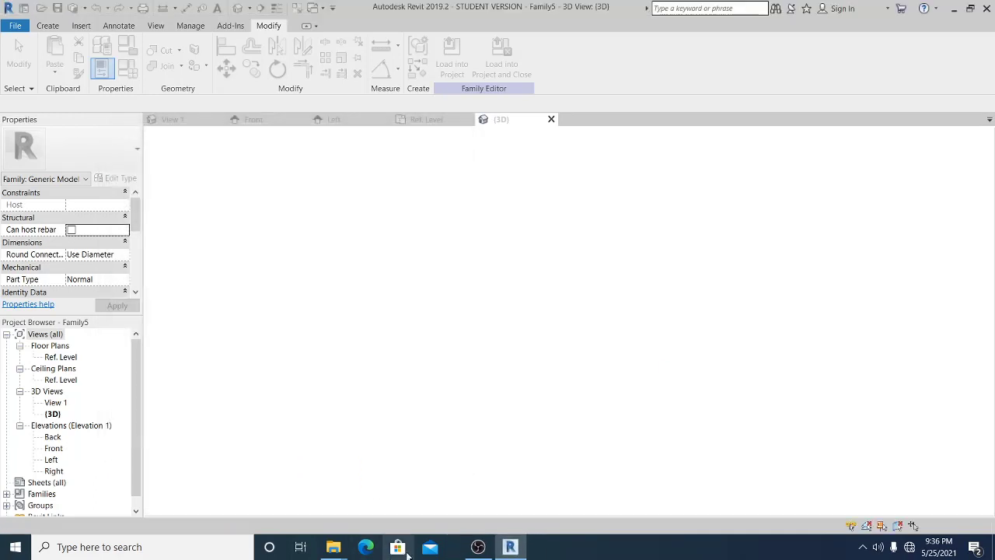
Close all inactive views, keeping only the 3D view of the door panel open.
middle_click_drag(731, 331, 733, 362, "shift")
scroll(733, 363, "up", 1)
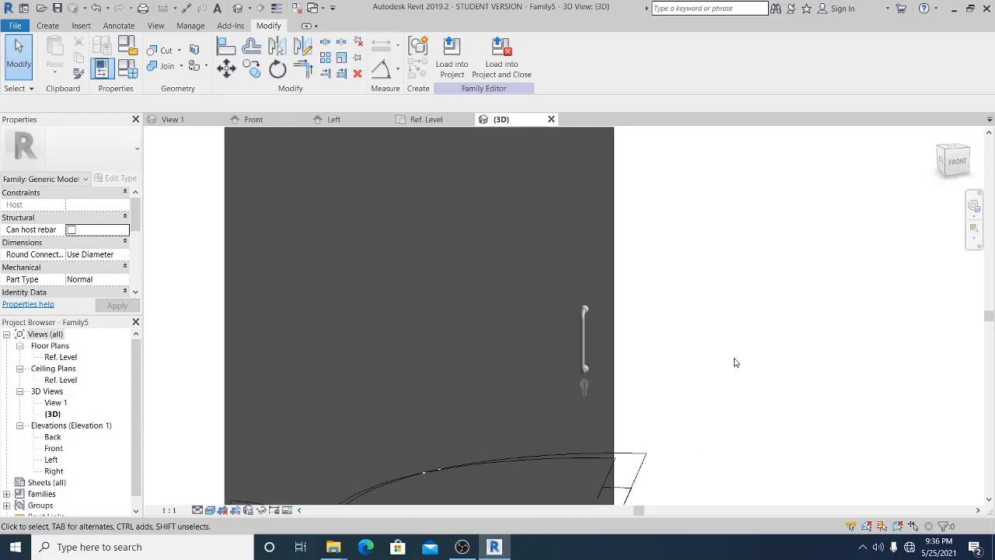
scroll(735, 363, "down", 3)
scroll(709, 340, "down", 1)
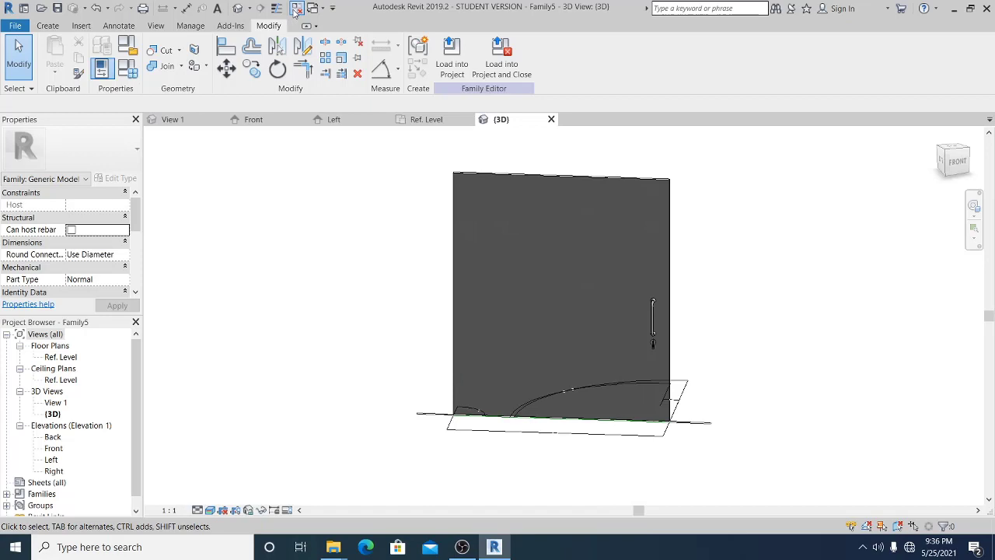
left_click(296, 9)
middle_click_drag(761, 262, 595, 280, "shift")
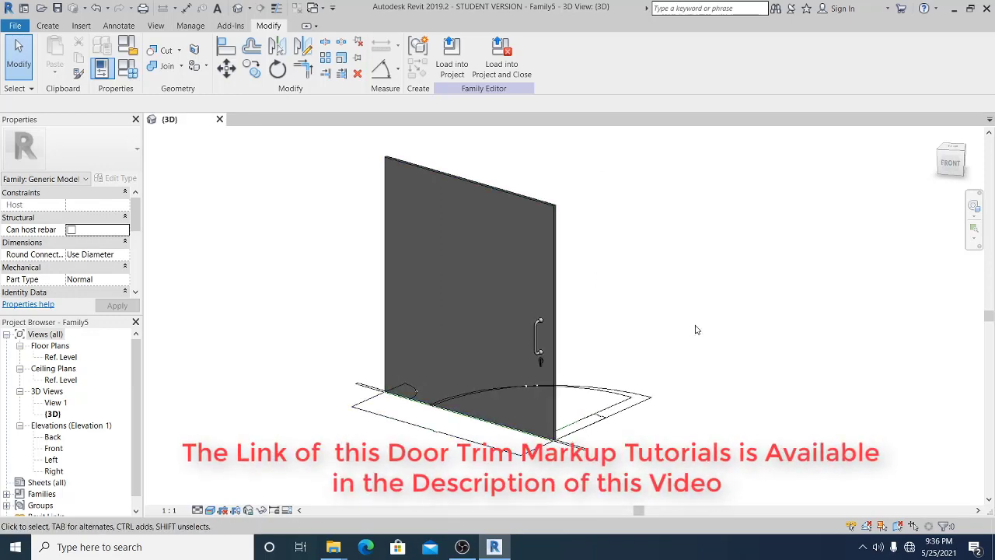
middle_click_drag(695, 328, 661, 324)
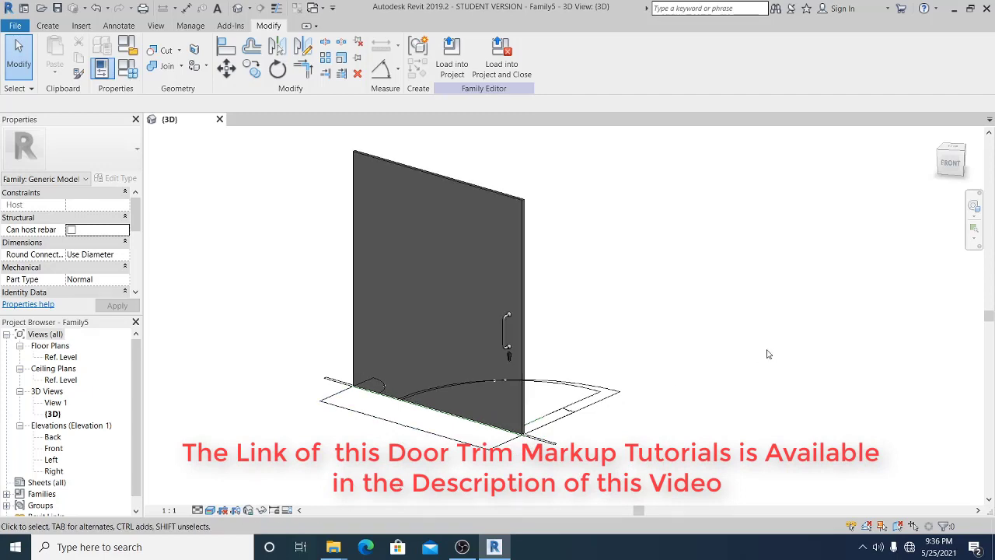
middle_click_drag(768, 354, 729, 347)
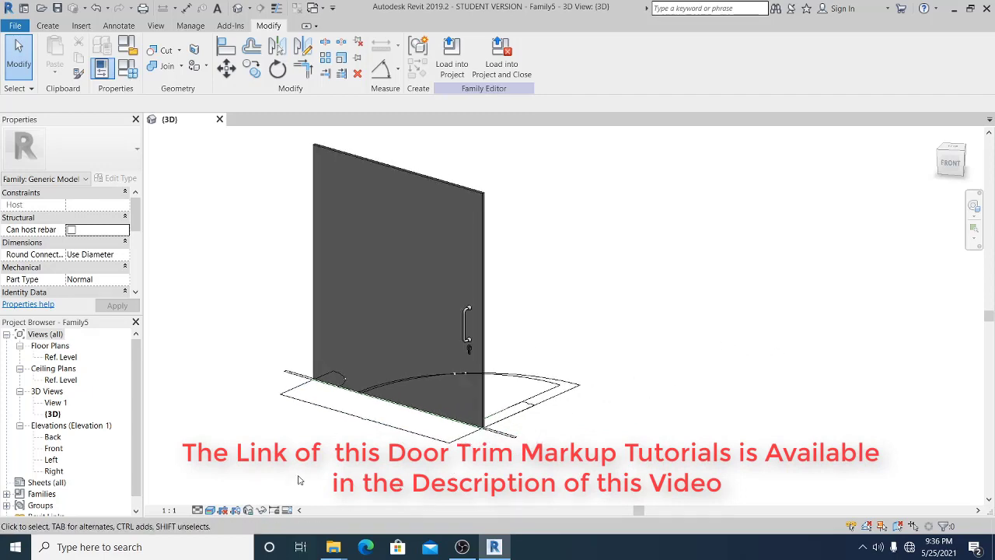
Open the Door Trim Family file from the Double door Frame folder in Revit.
mouse_move(332, 546)
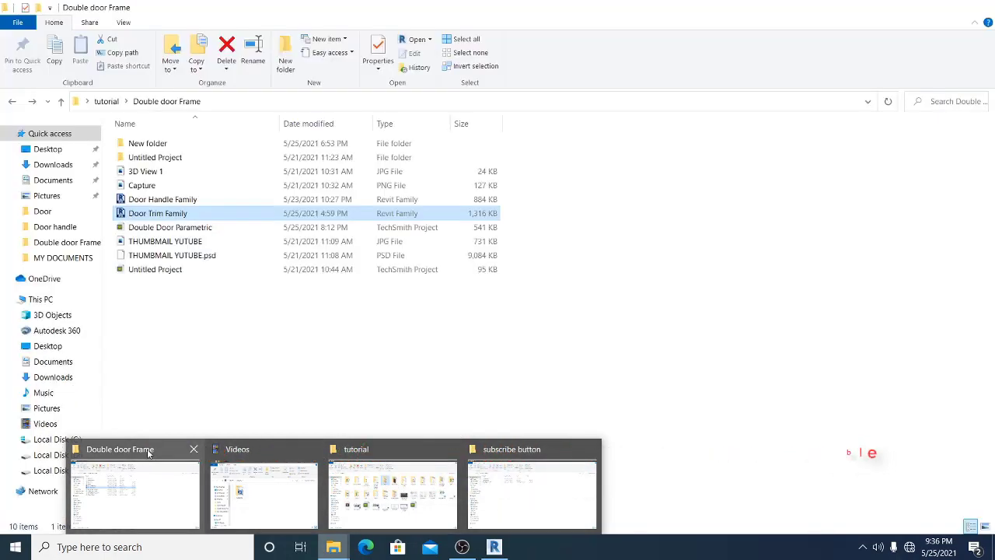
left_click(150, 454)
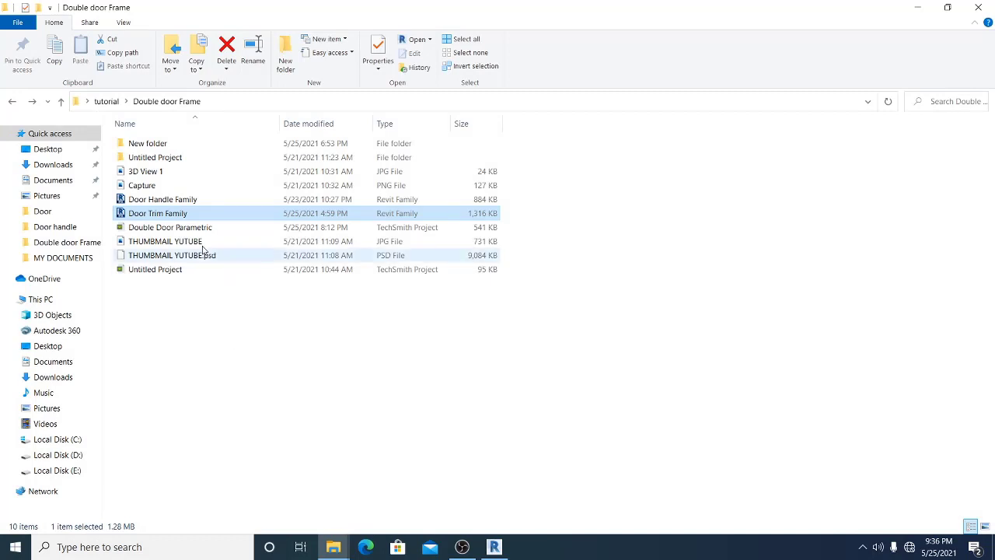
left_click(173, 214)
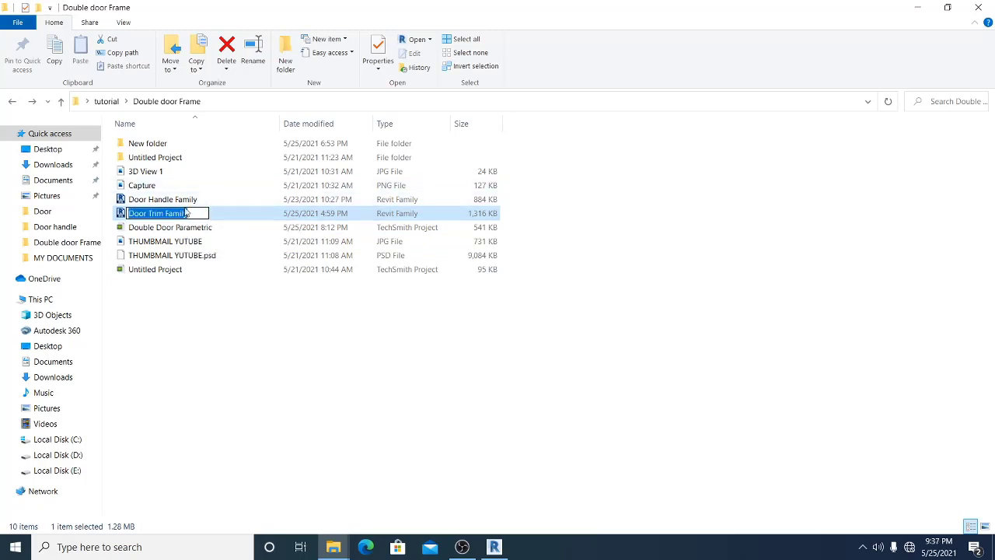
left_click(207, 296)
double_click(187, 215)
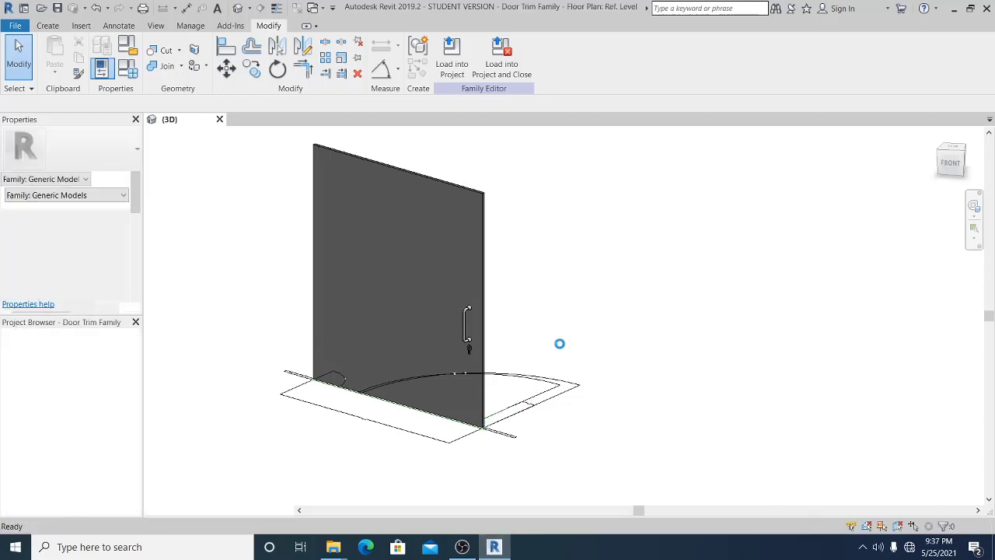
key("alt+Tab")
left_click(494, 547)
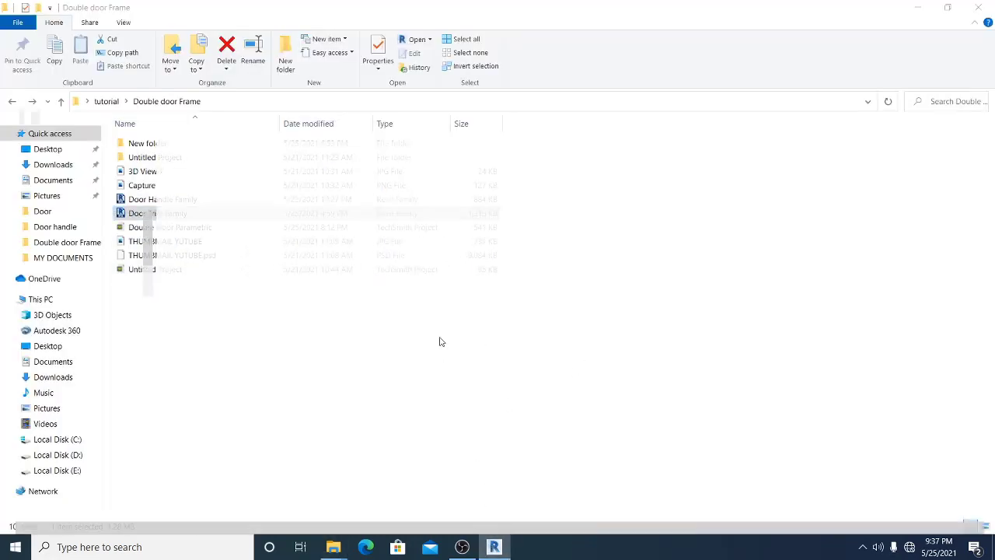
Load the door panel family Family5 into Door Trim Family and place one instance below the left jamb in the Ref. Level plan.
scroll(469, 397, "up", 5)
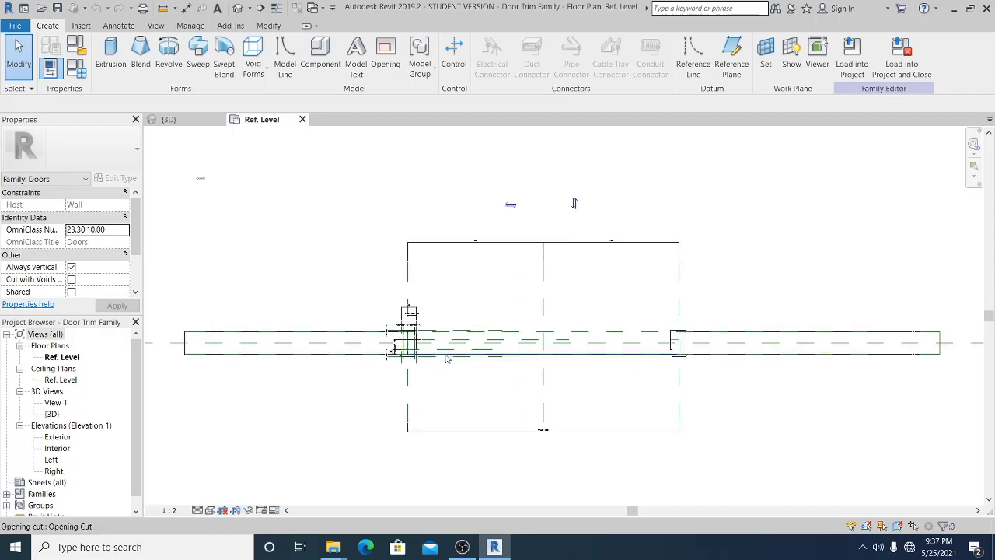
scroll(431, 370, "down", 3)
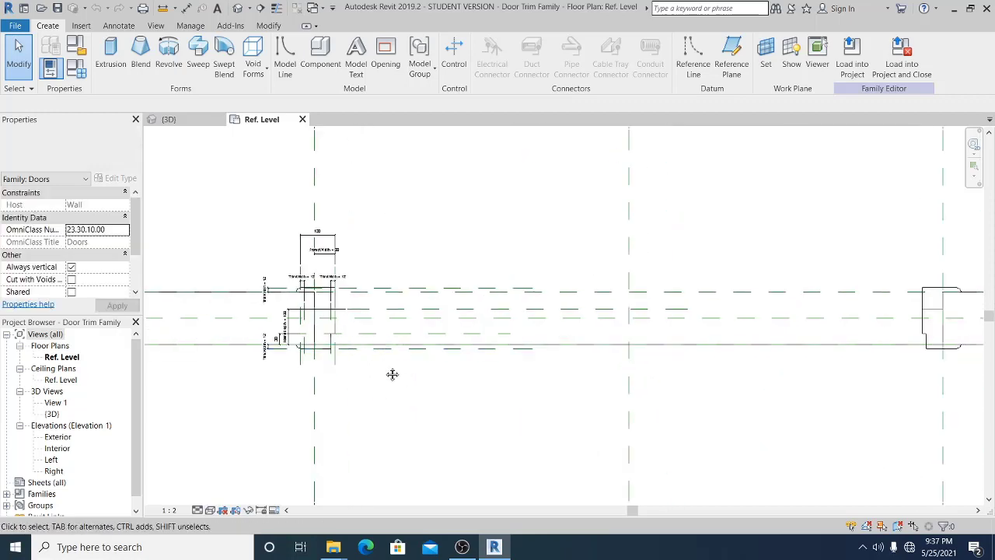
middle_click_drag(375, 367, 368, 364)
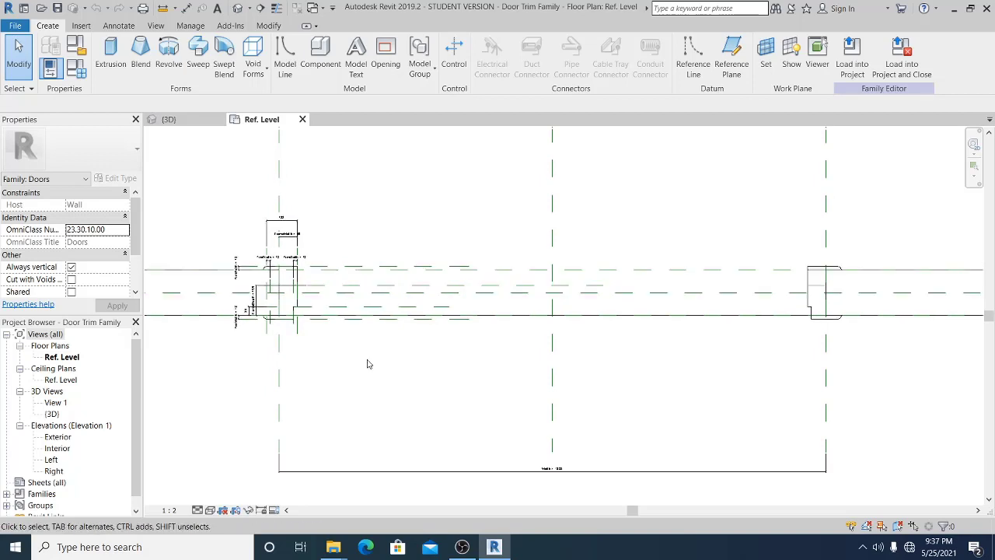
left_click(176, 120)
middle_click_drag(544, 273, 566, 306)
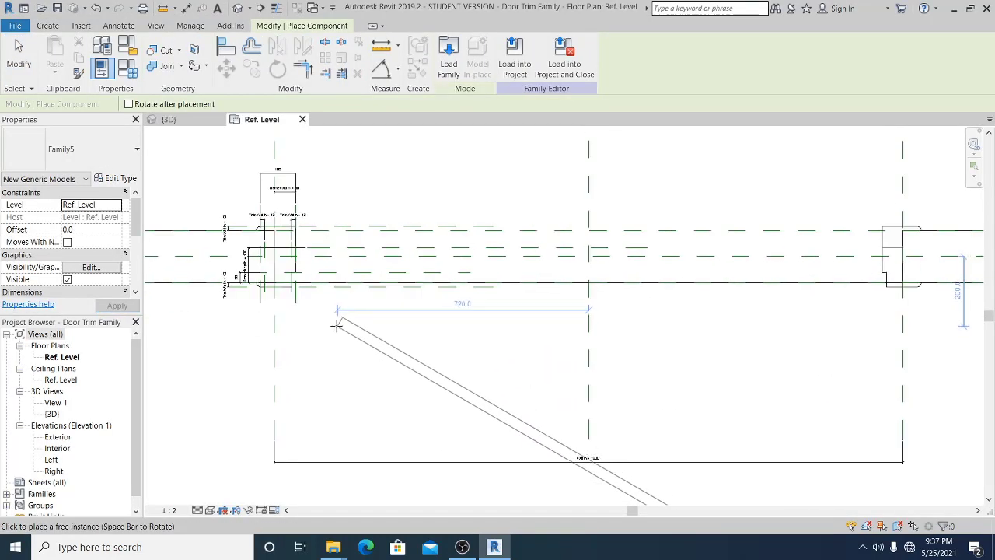
left_click(19, 54)
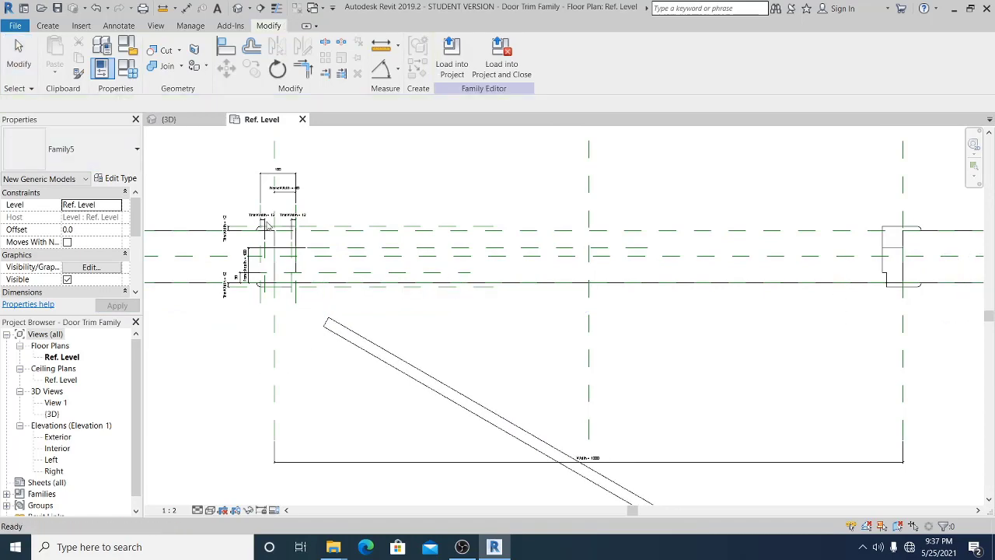
Align and lock the door panel's hinge-side corner to the vertical reference plane at the left jamb's rebate.
scroll(368, 276, "down", 3)
scroll(342, 299, "up", 4)
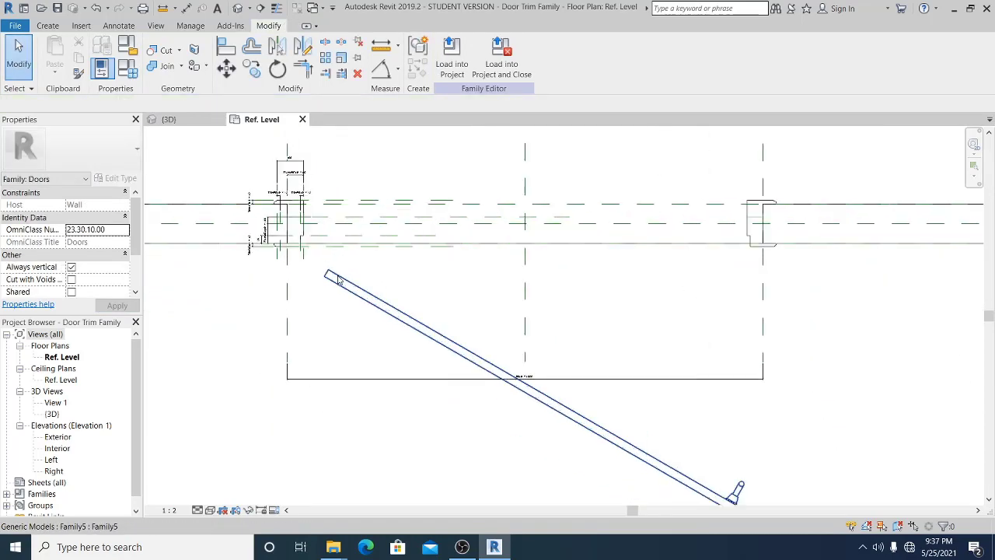
middle_click_drag(325, 368, 362, 391)
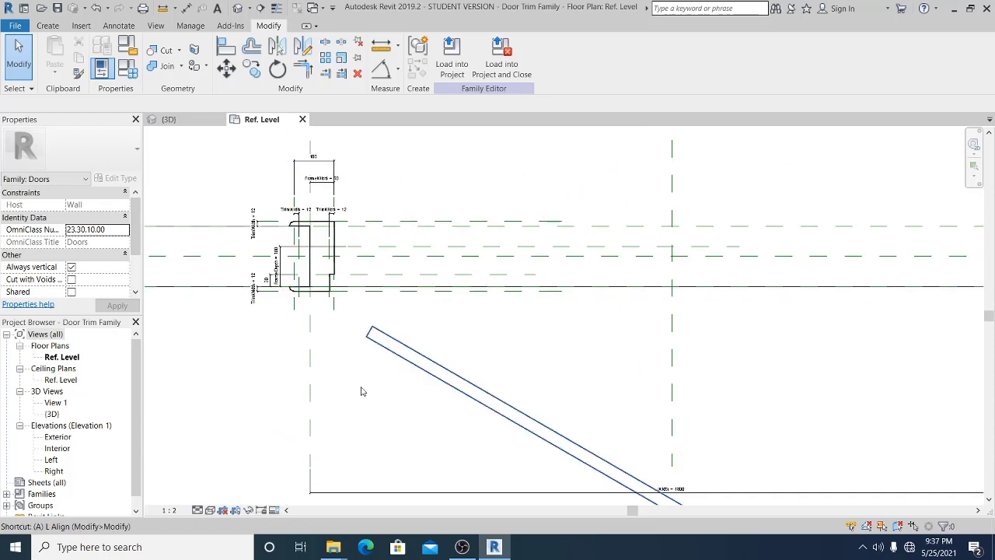
key("a")
key("l")
scroll(344, 284, "down", 1)
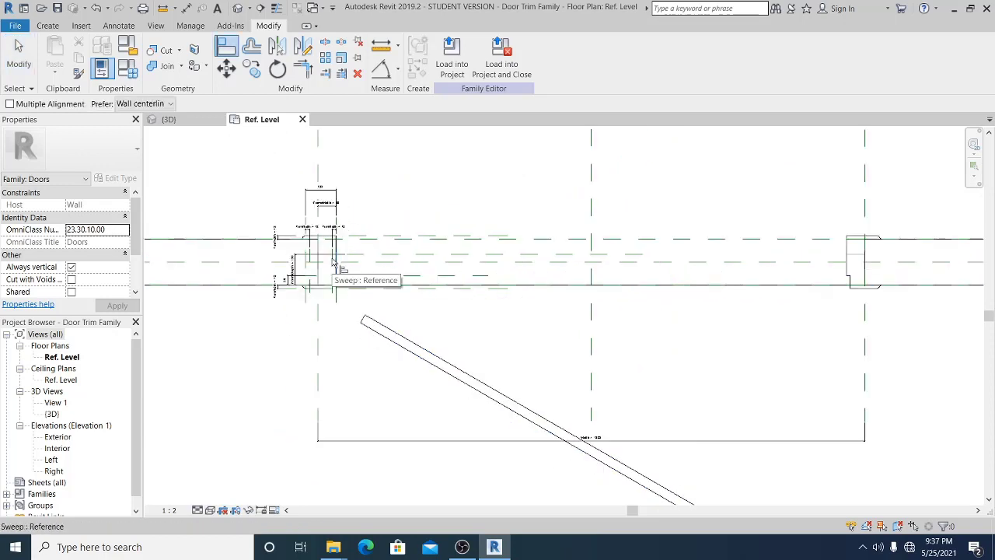
key("Tab")
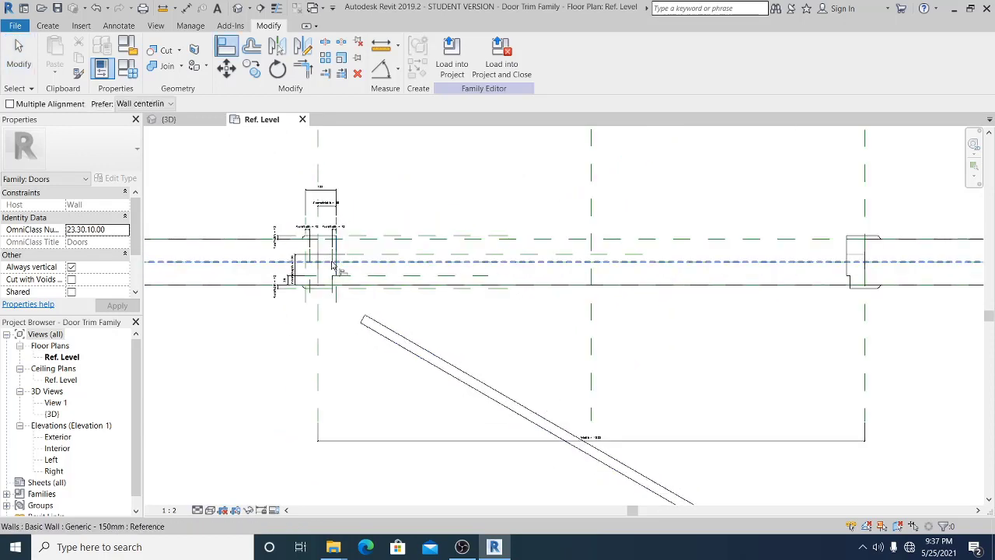
scroll(335, 268, "up", 2)
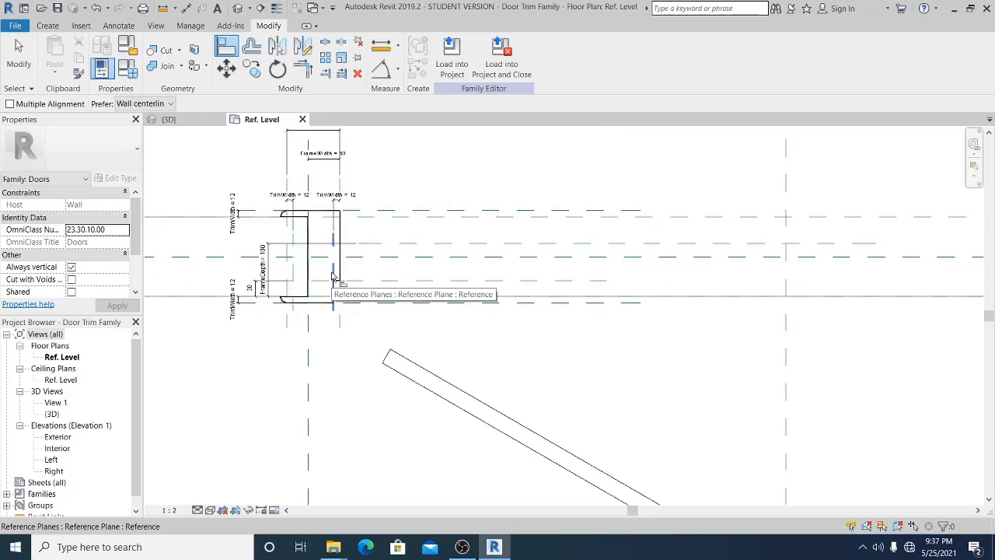
middle_click_drag(372, 301, 364, 268)
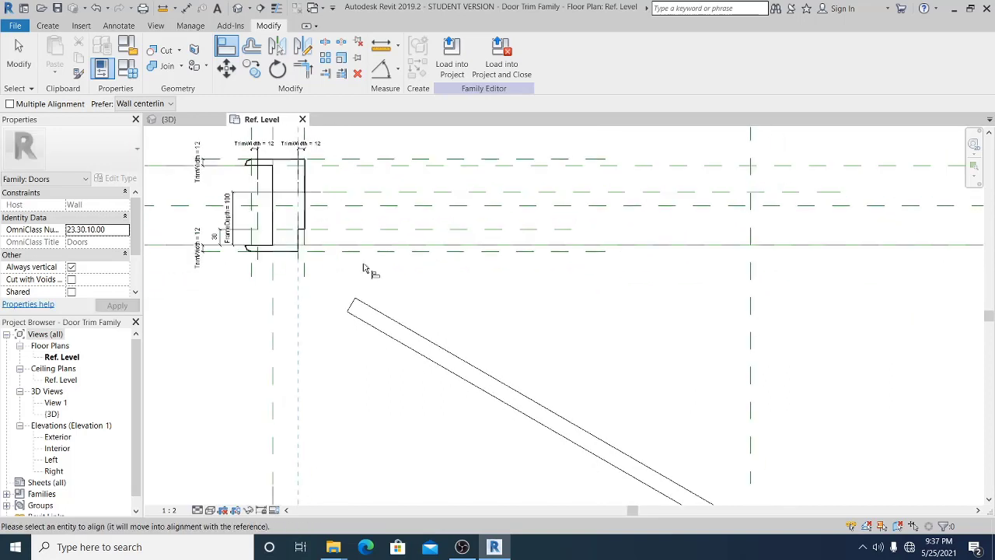
left_click(346, 332)
left_click(387, 311)
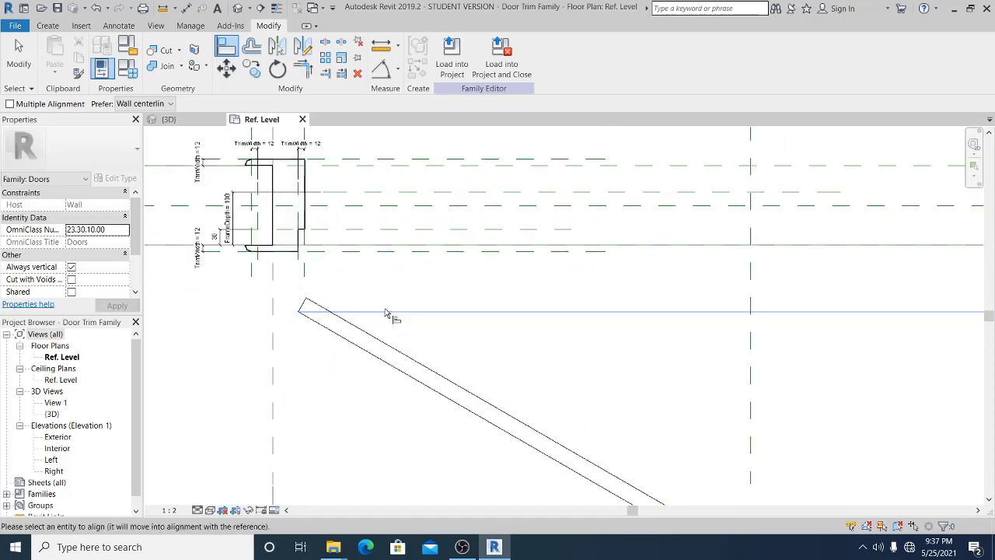
key("Escape")
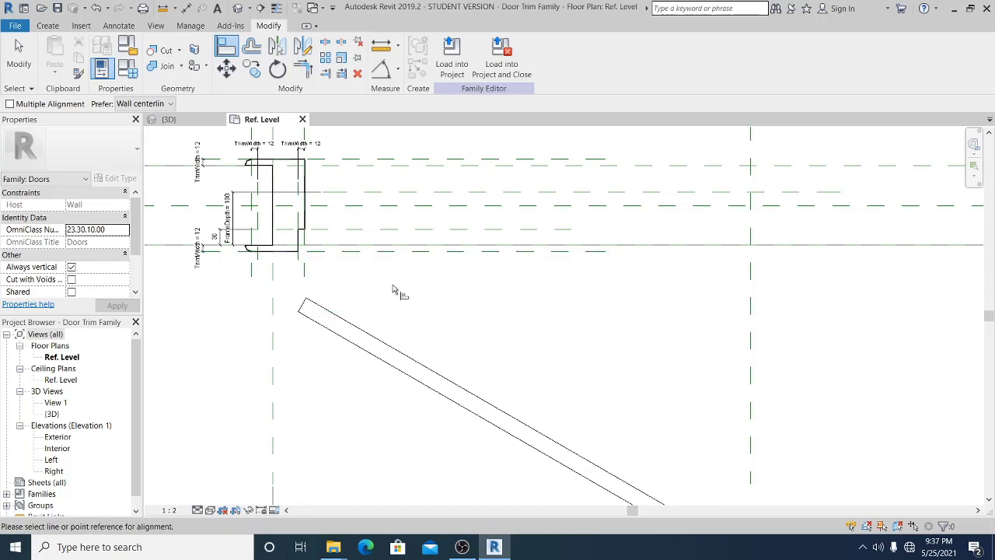
Align and lock the panel's horizontal hinge reference to the wall face on the panel's side of the opening.
left_click(346, 252)
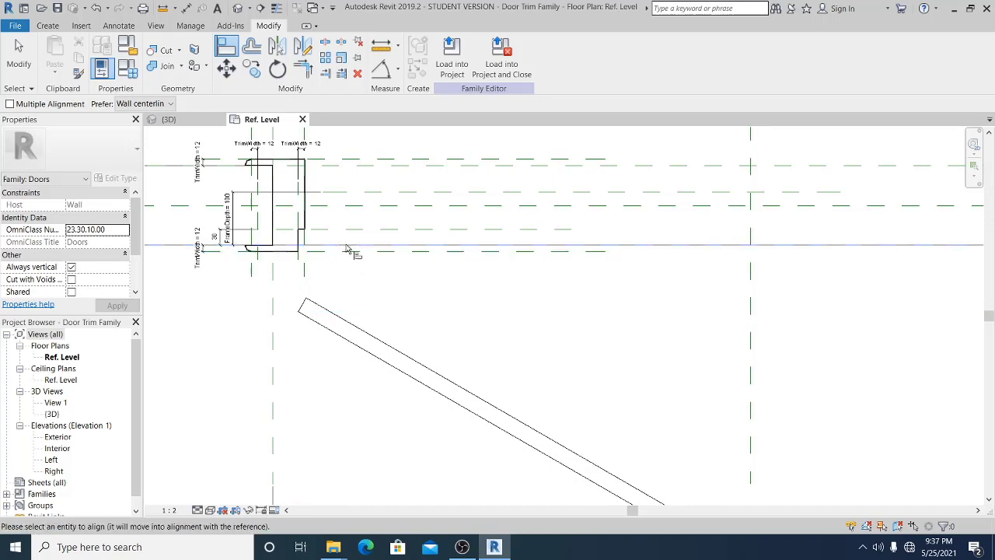
left_click(308, 311)
scroll(418, 317, "down", 2)
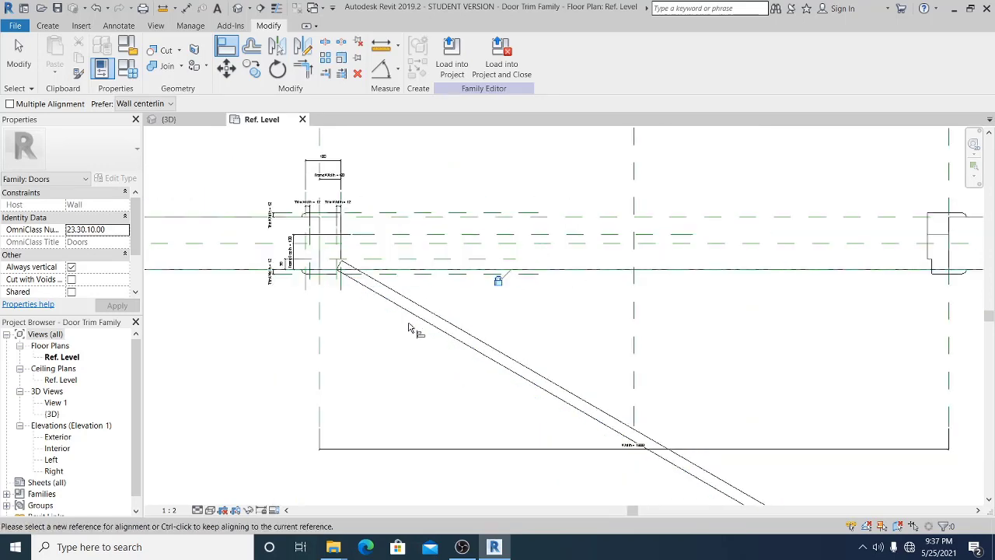
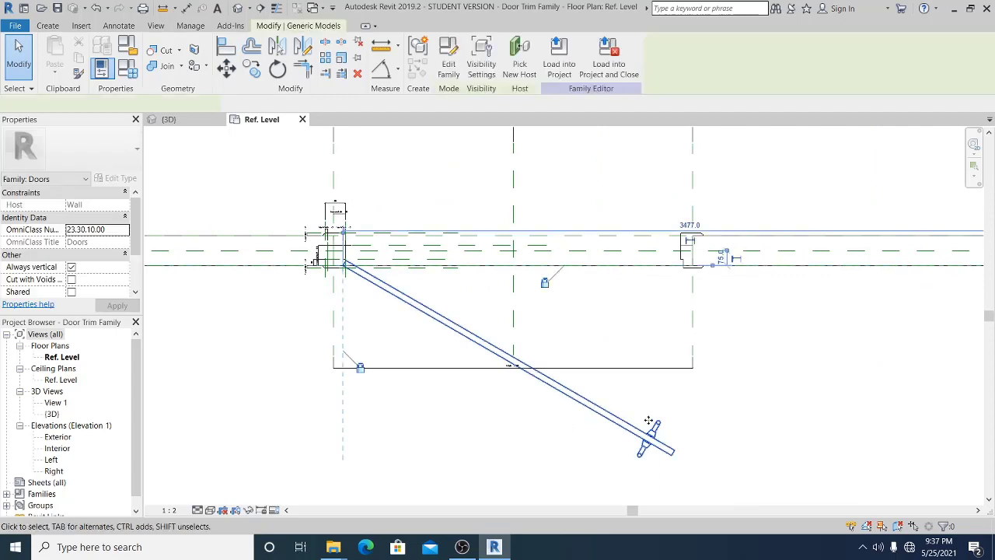
middle_click_drag(441, 329, 469, 354)
key("Escape")
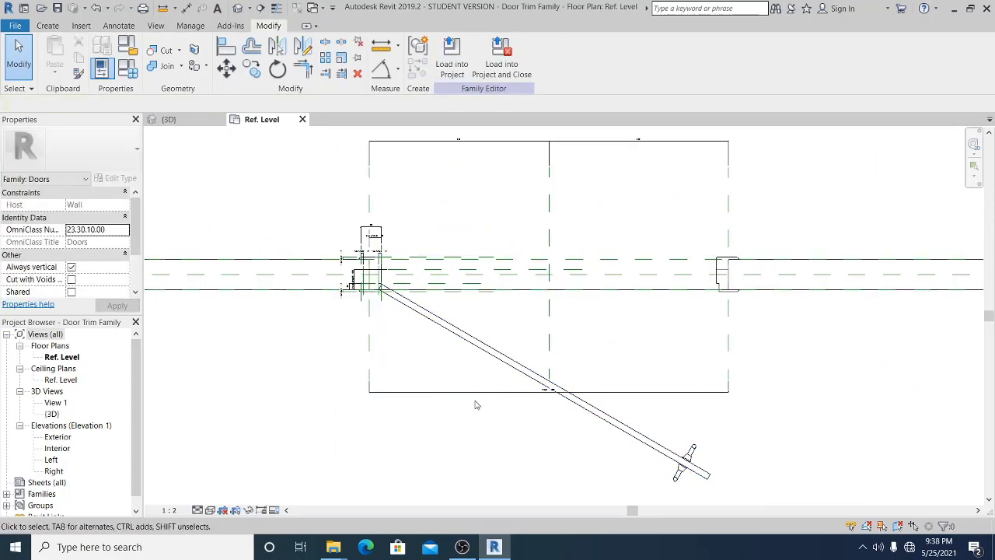
Add a Length type parameter named PanelWidth, grouped under Dimensions, to the door trim family.
middle_click_drag(419, 370, 361, 378)
middle_click_drag(683, 492, 751, 420)
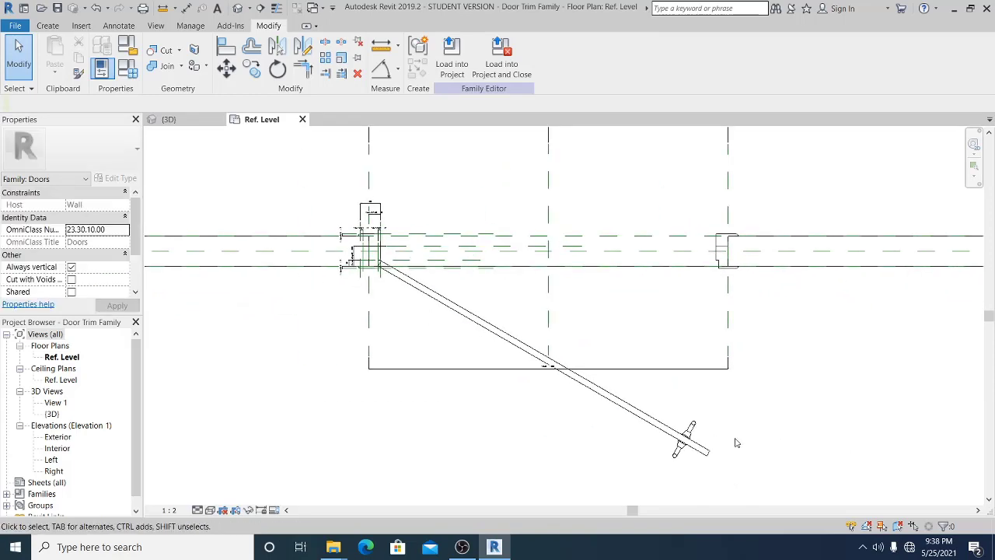
middle_click_drag(419, 396, 352, 399)
scroll(365, 408, "up", 1)
left_click(133, 70)
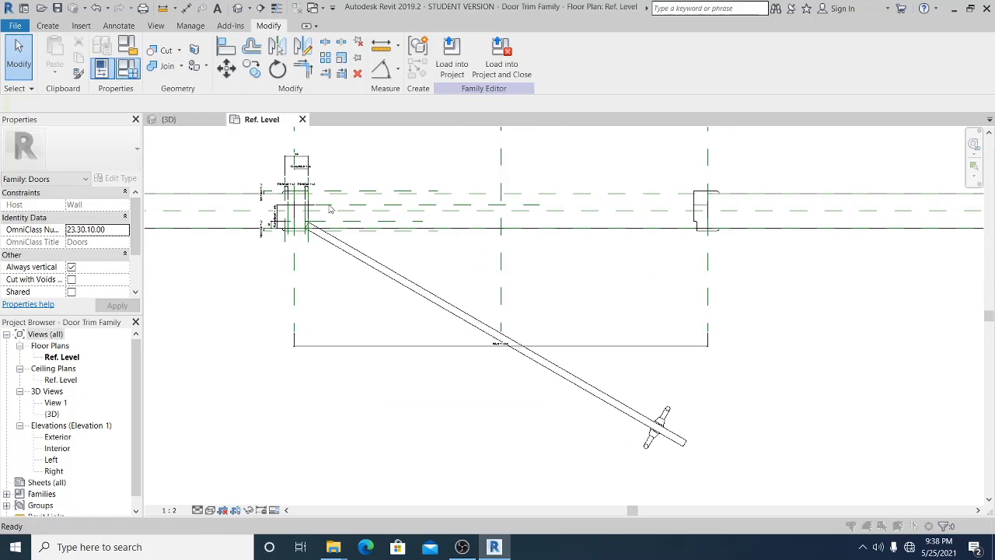
left_click_drag(282, 133, 264, 125)
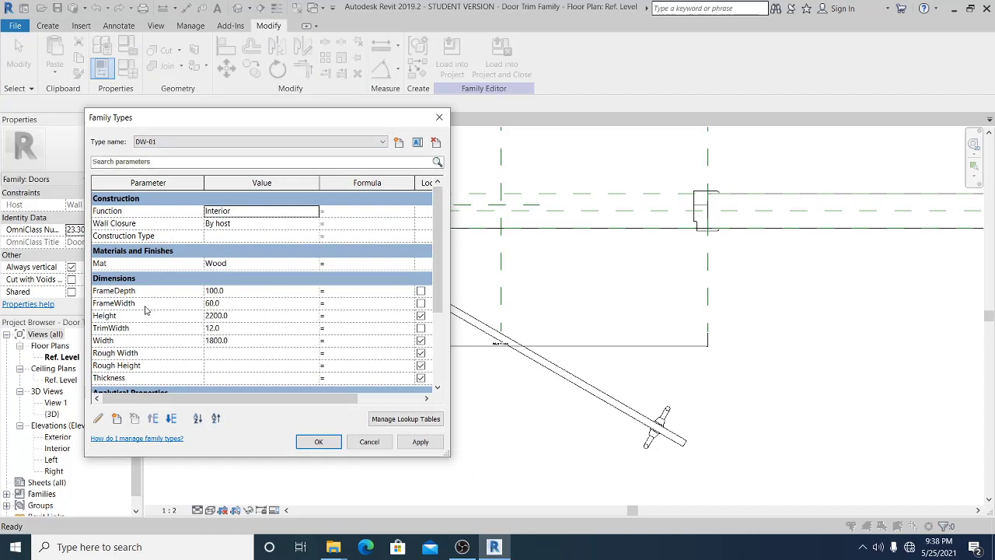
left_click(118, 420)
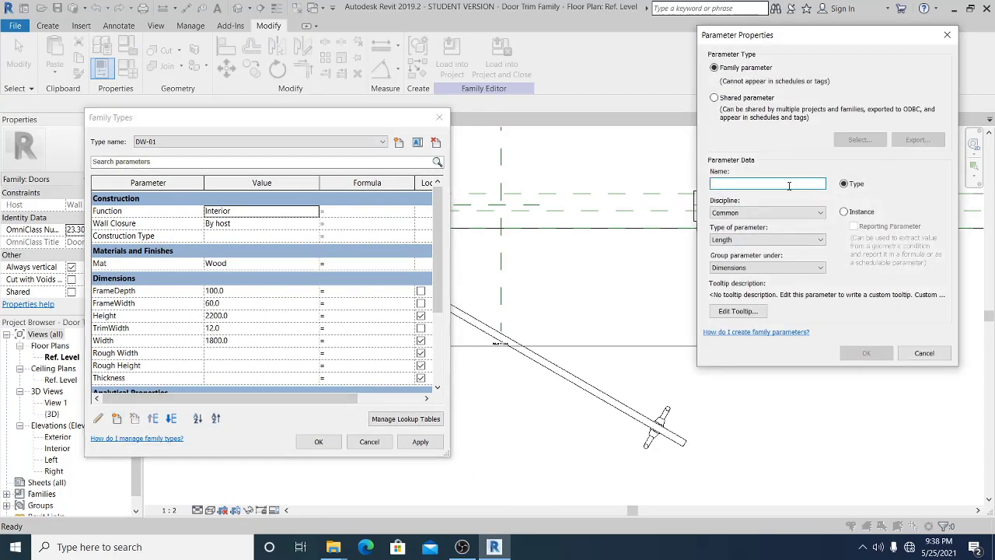
type("PanelWidth")
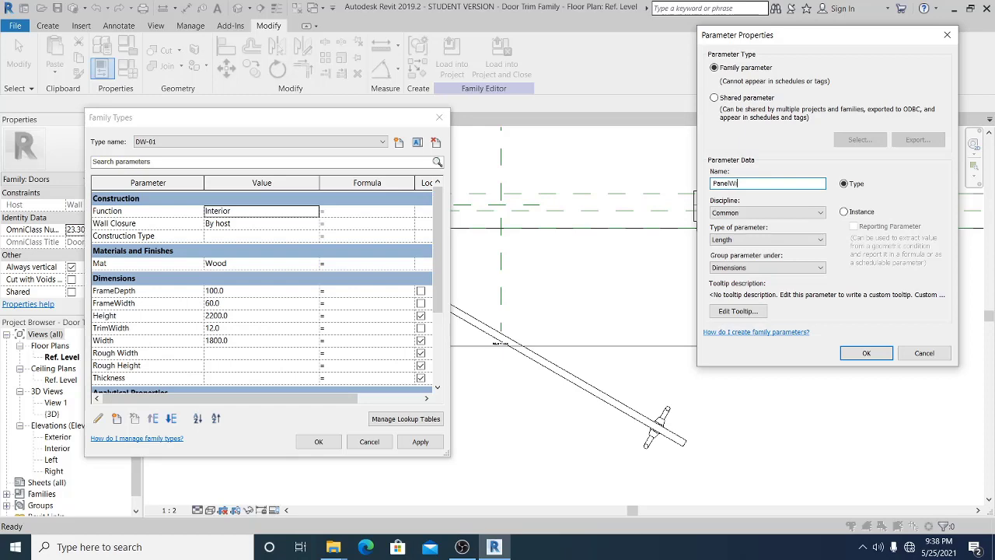
left_click(866, 353)
Add another Length type parameter named DoorHeigth, grouped under Dimensions.
left_click(118, 418)
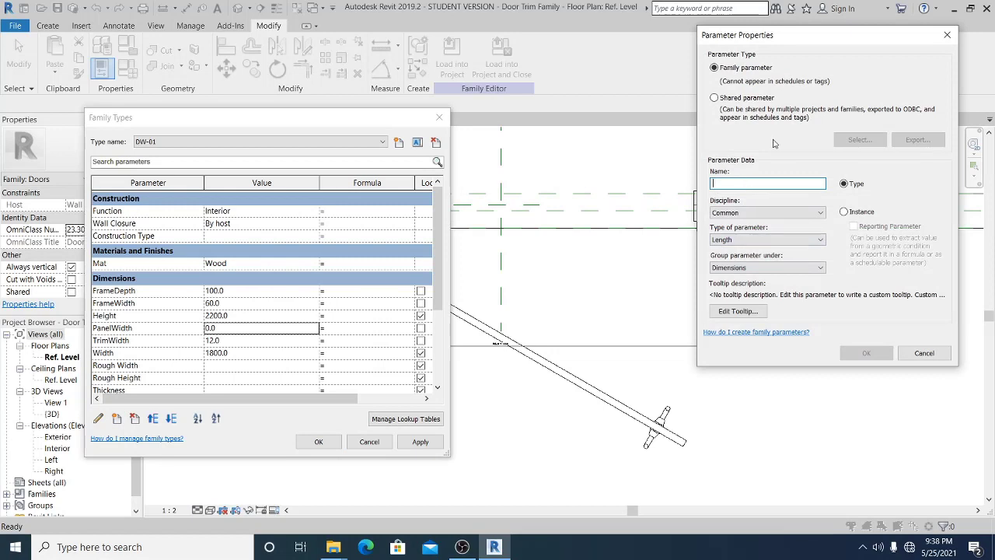
type("DoorHeigth")
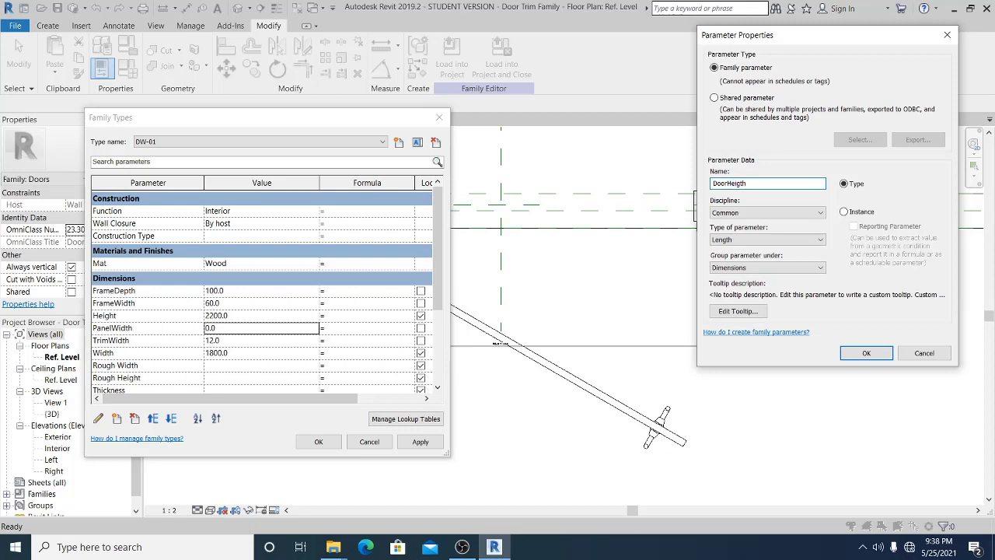
left_click(866, 353)
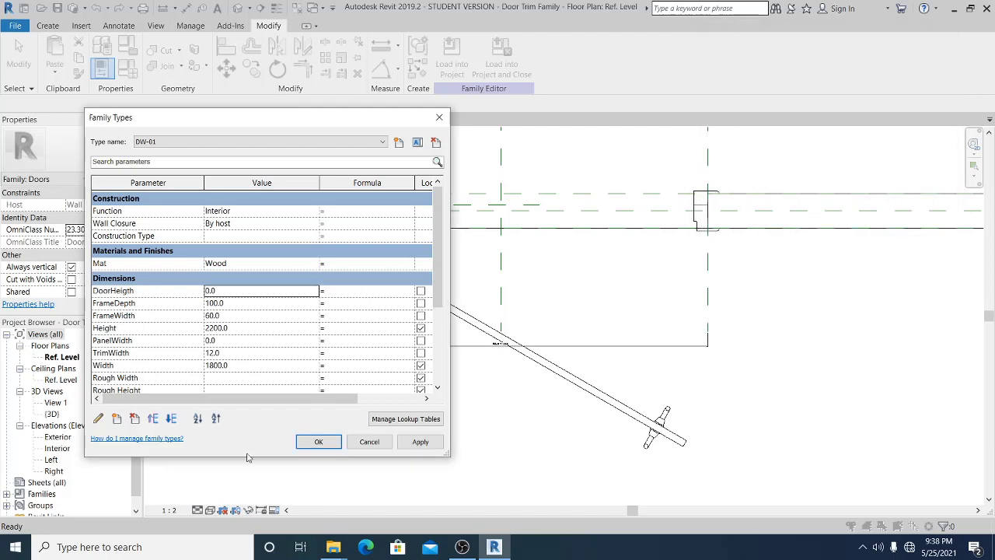
Add an Angle instance parameter named SwingAngle under Dimensions and accept the new family parameters.
left_click(117, 418)
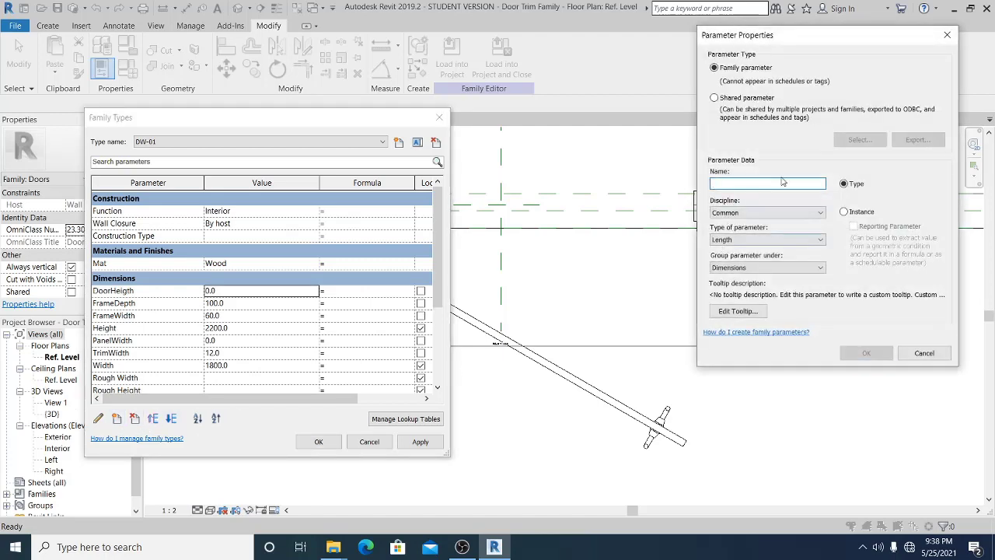
left_click_drag(819, 30, 757, 54)
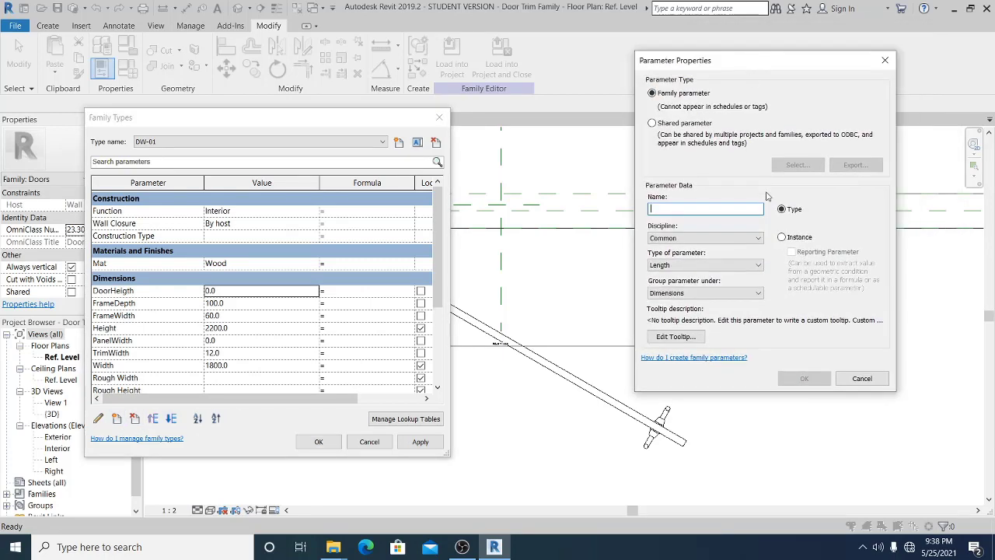
left_click(783, 237)
left_click(691, 268)
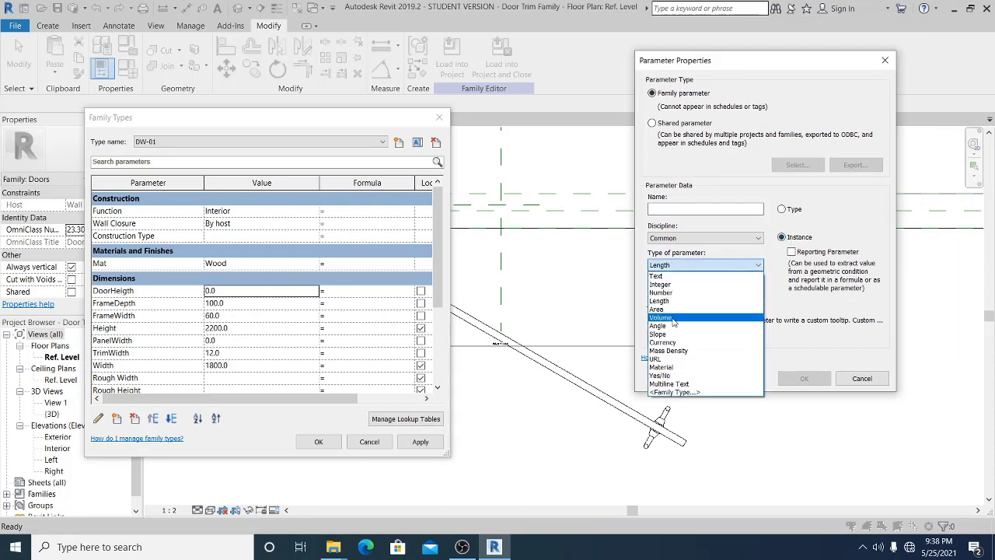
left_click(672, 327)
left_click(695, 208)
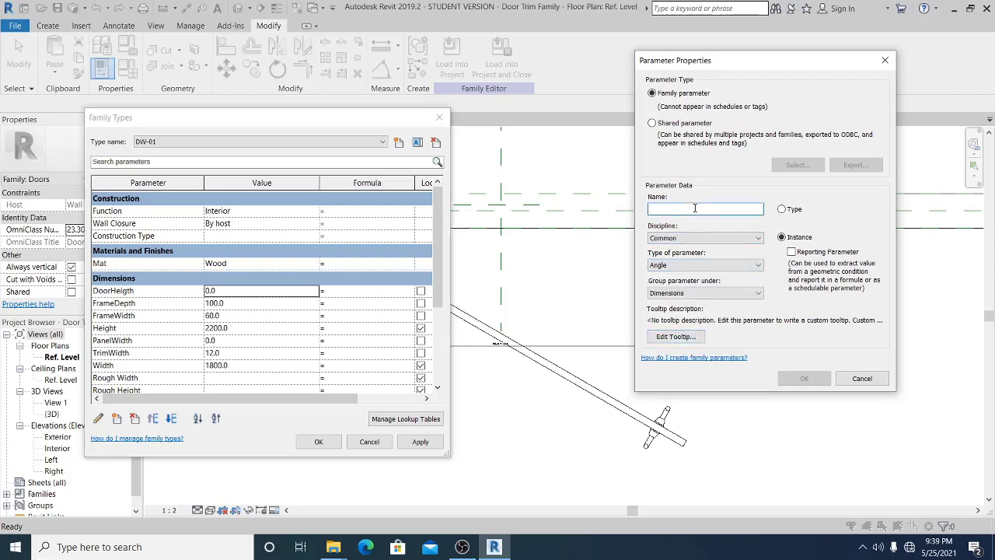
type("SwingAngle")
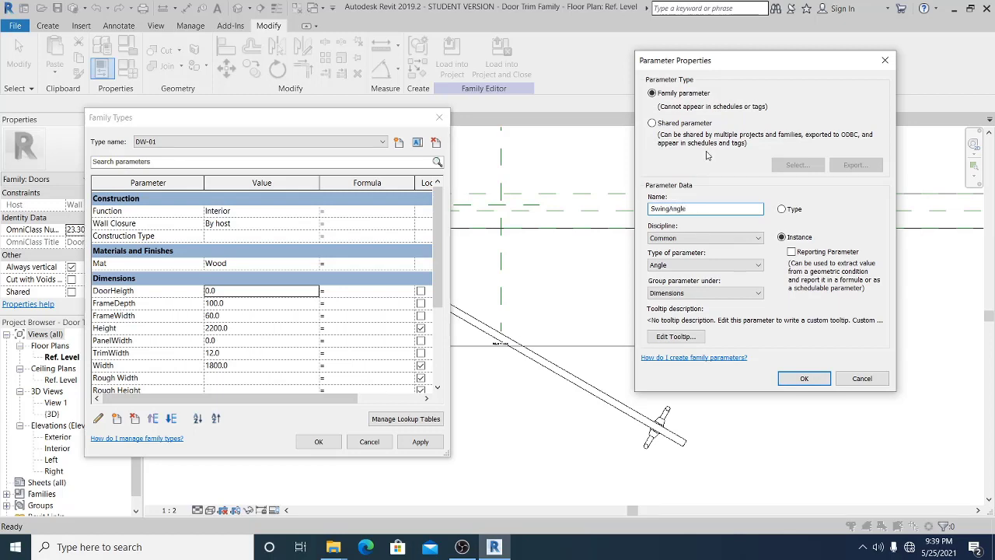
left_click(805, 378)
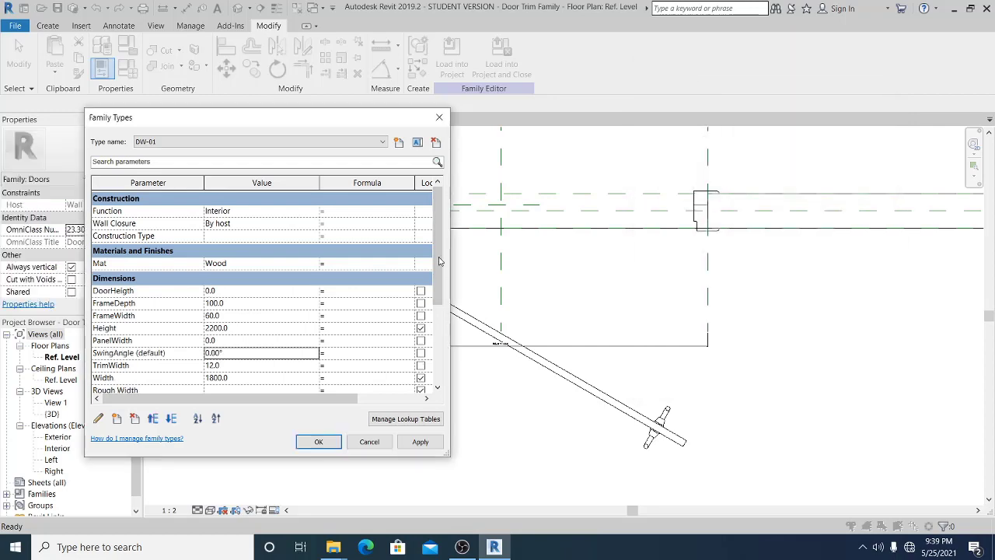
scroll(438, 280, "down", 2)
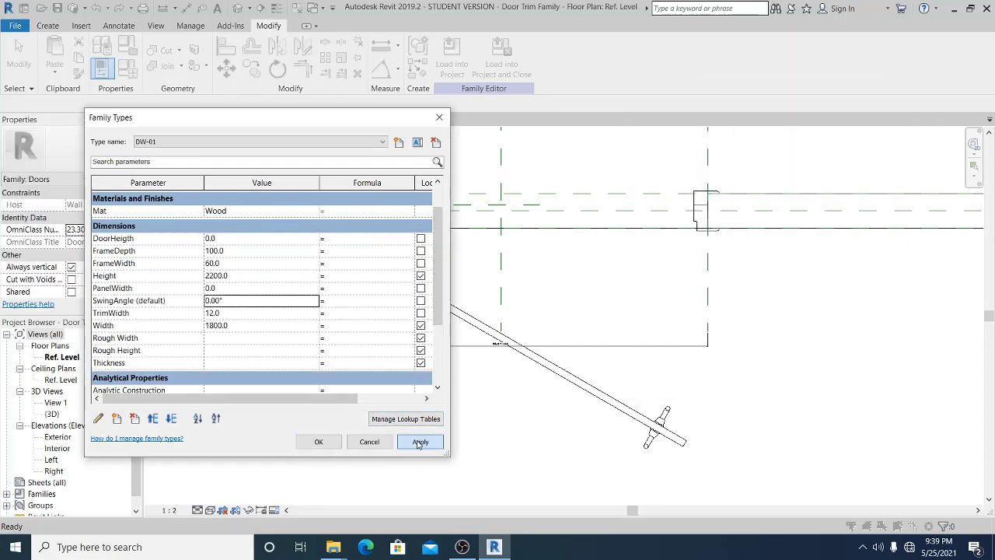
left_click(319, 441)
Enter the formula (Height-FrameWidth)+10 for the DoorHeigth parameter in the family types.
middle_click_drag(704, 411, 745, 420)
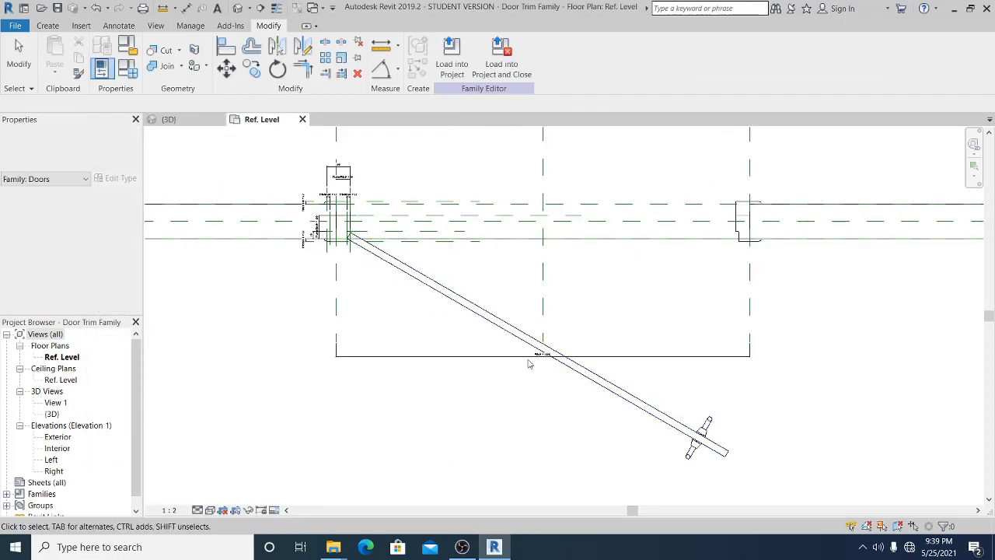
middle_click_drag(436, 358, 427, 373)
left_click(130, 71)
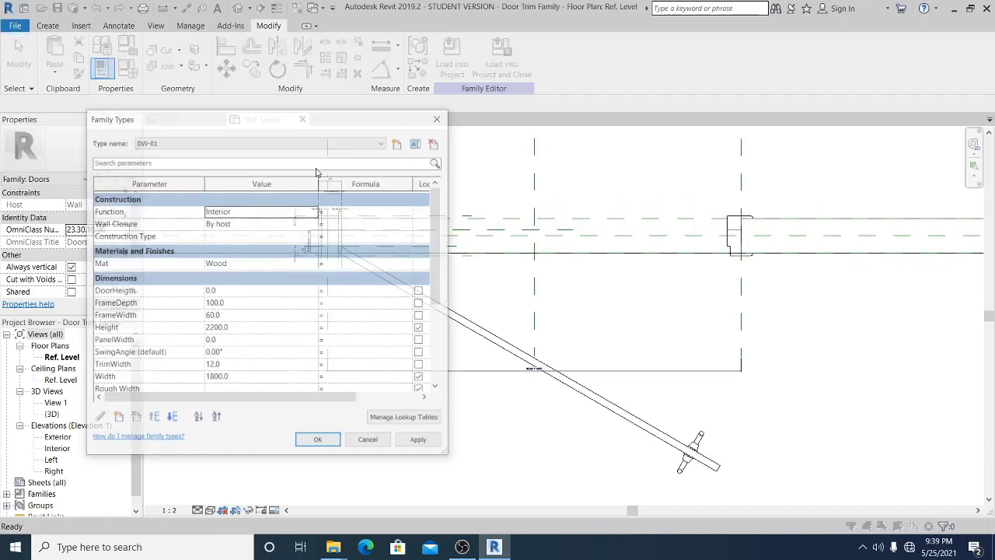
left_click_drag(340, 124, 266, 137)
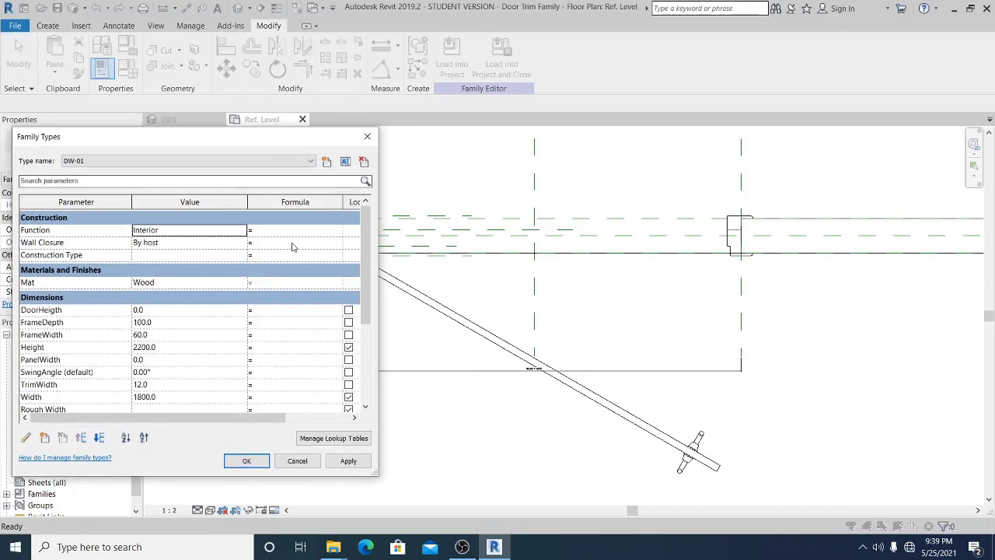
scroll(363, 249, "down", 2)
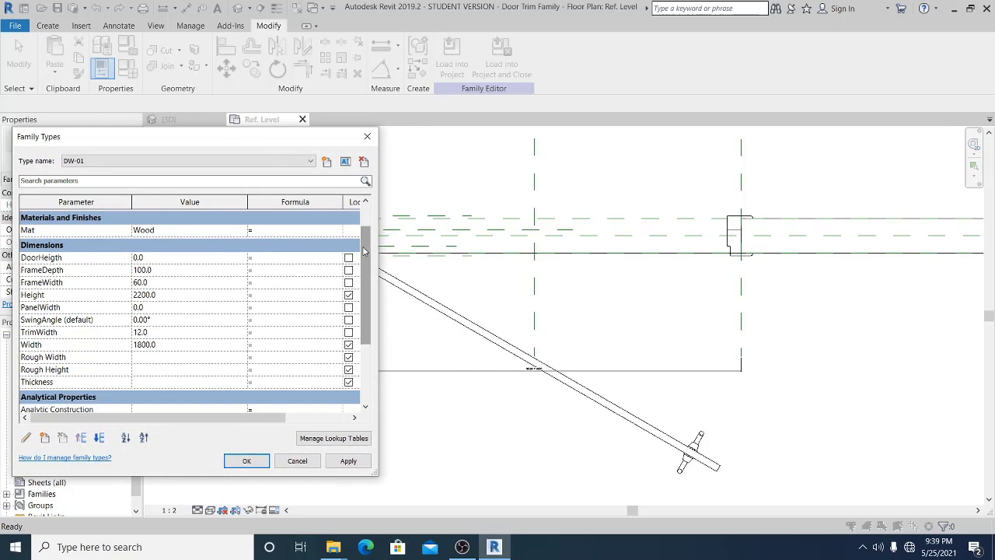
scroll(368, 226, "up", 2)
scroll(369, 223, "down", 1)
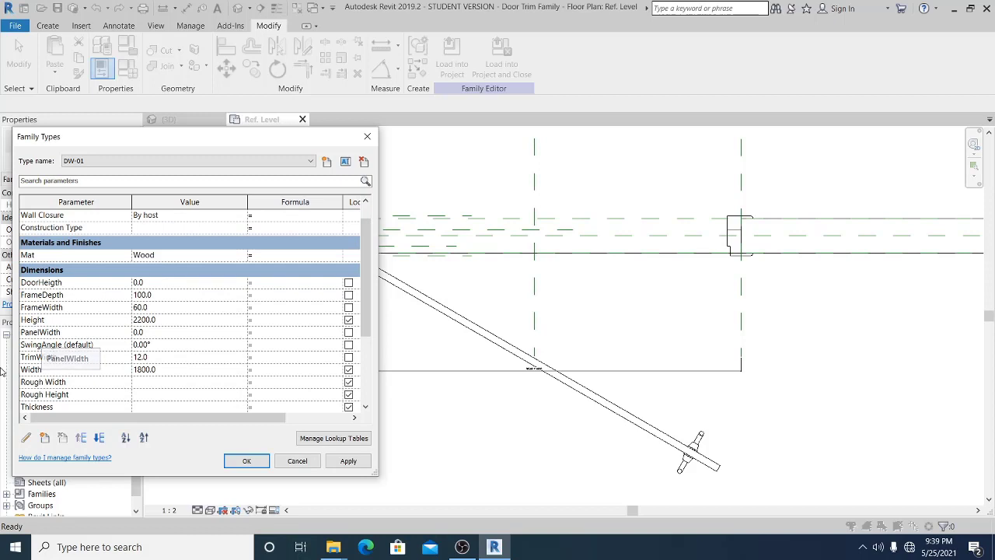
left_click(49, 322)
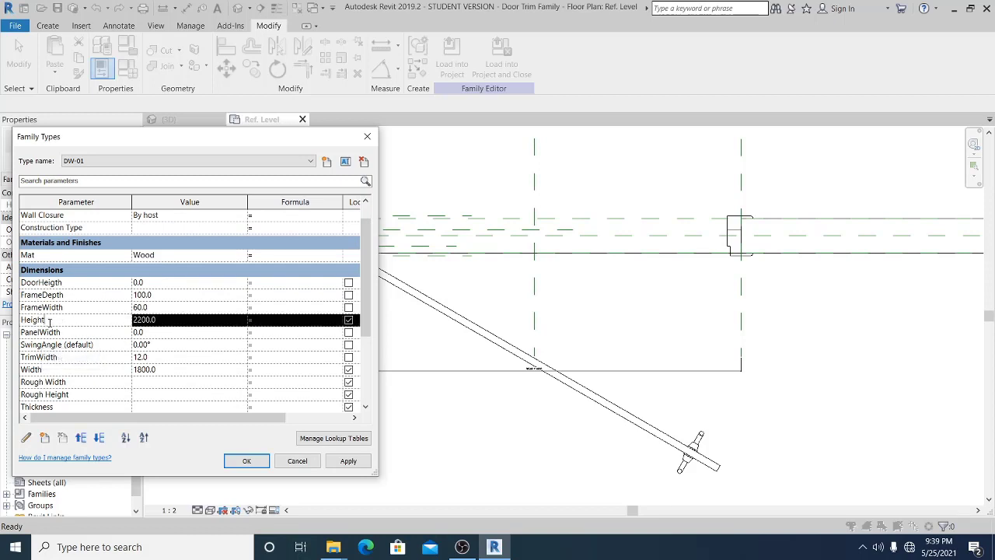
left_click(49, 321)
left_click(273, 285)
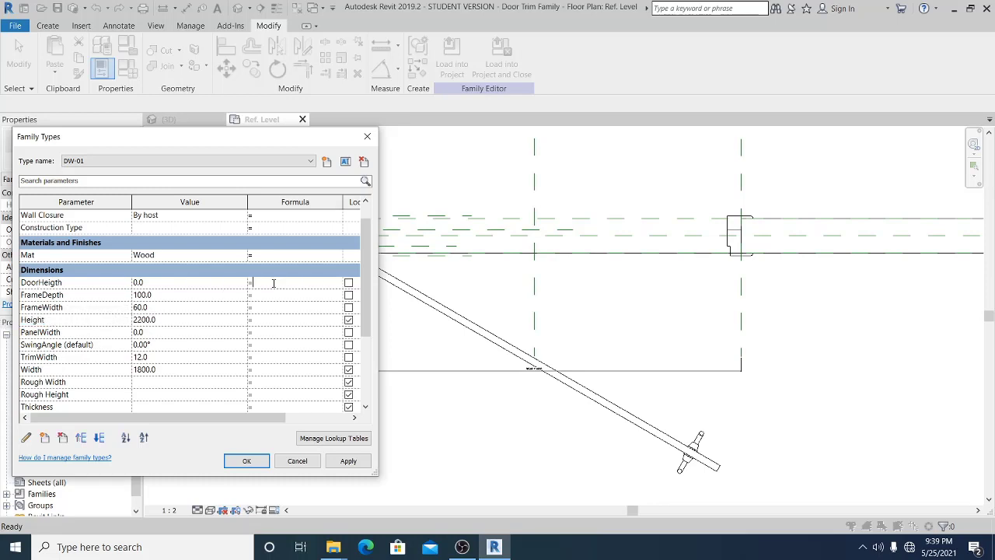
type("Height")
left_click(252, 283)
type("(")
type("-FrameWidth)+10")
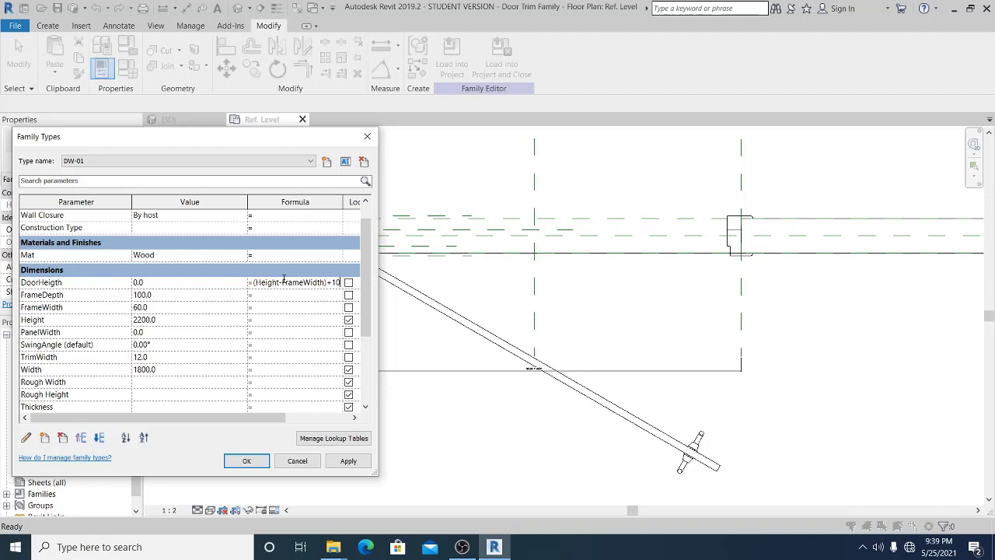
Commit the DoorHeigth formula and enlarge the Family Types dialog so its parameter, value and formula columns are readable.
key("Tab")
left_click_drag(402, 252, 563, 254)
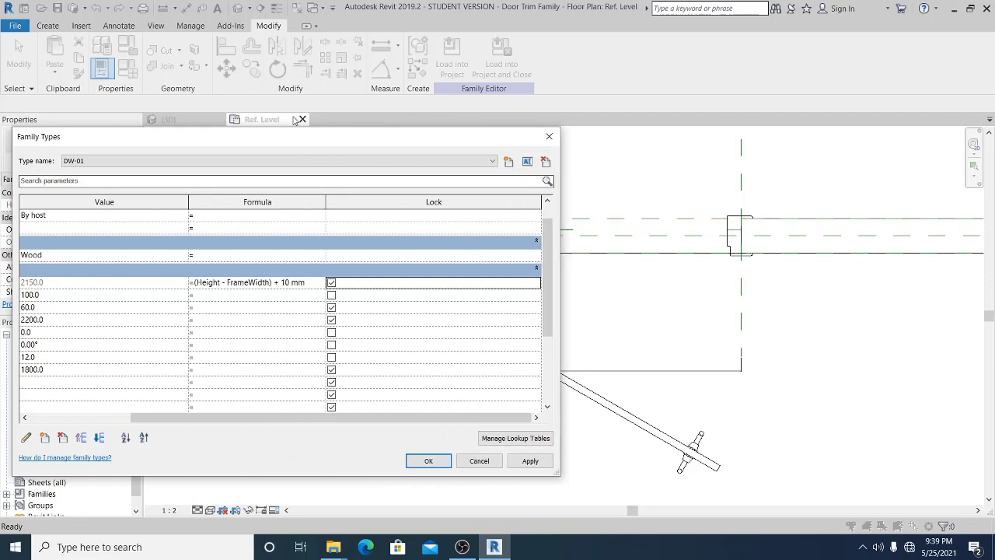
left_click_drag(293, 138, 424, 147)
left_click_drag(300, 428, 248, 430)
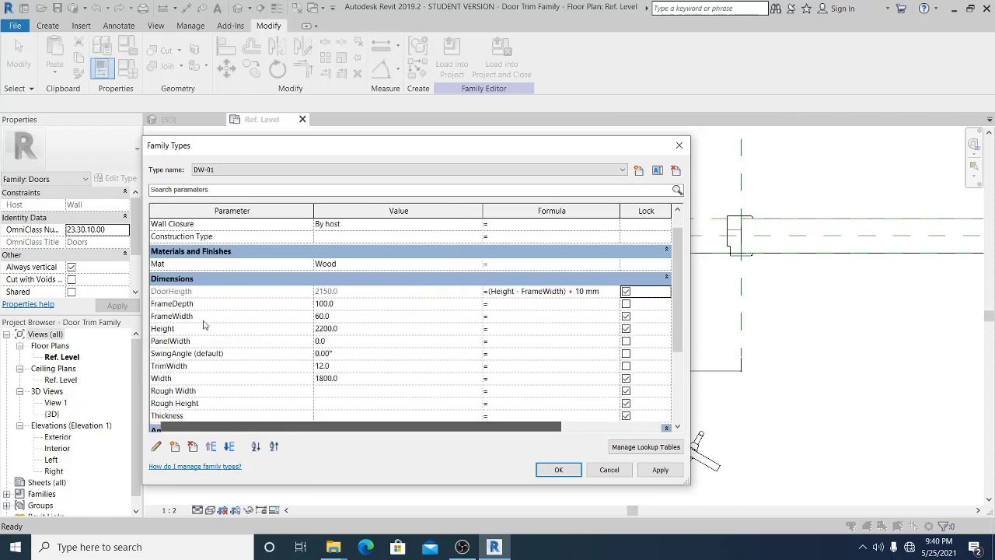
Enter the formula (Width-(2*FrameWidth)+2)/2 for the PanelWidth parameter and apply it.
left_click(188, 379)
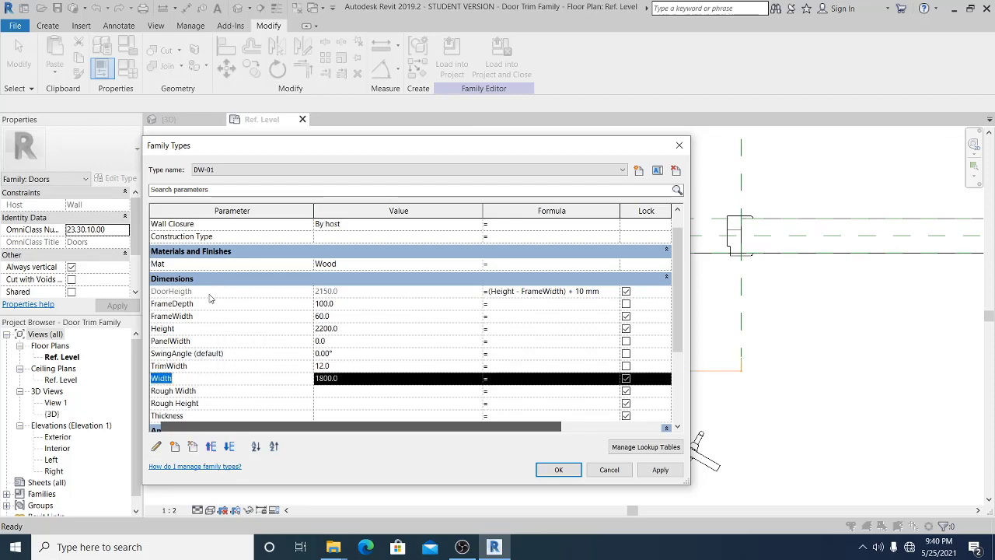
left_click(503, 340)
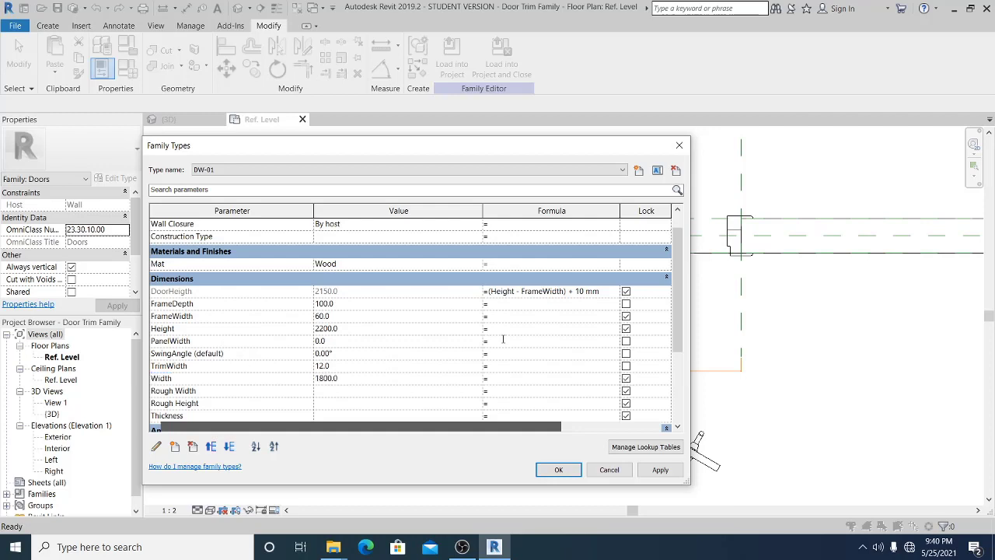
type("Width")
left_click(490, 340)
type("(")
type("m")
key("BackSpace")
key("BackSpace")
type("ameW")
key("BackSpace")
key("BackSpace")
type("idth")
type(")+")
type("2")
type(")/2")
left_click(659, 471)
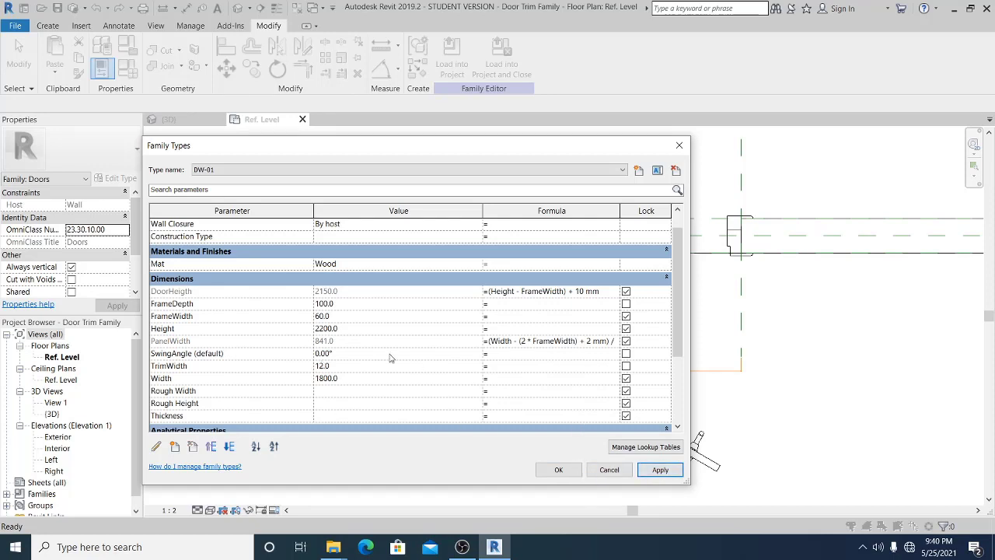
Change the added constant in the PanelWidth formula to 20 mm, apply it and accept the family types.
left_click(590, 342)
type("0")
left_click(661, 469)
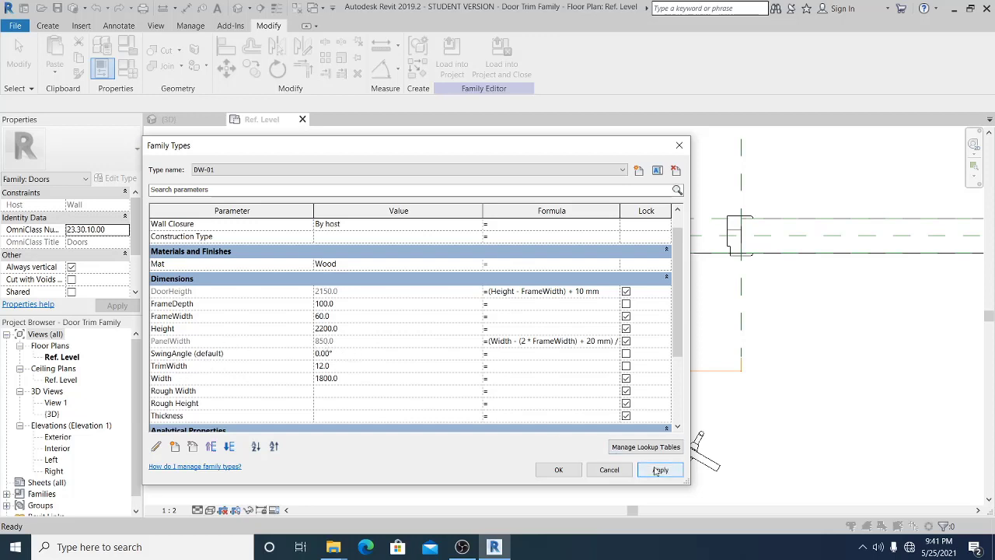
left_click(560, 471)
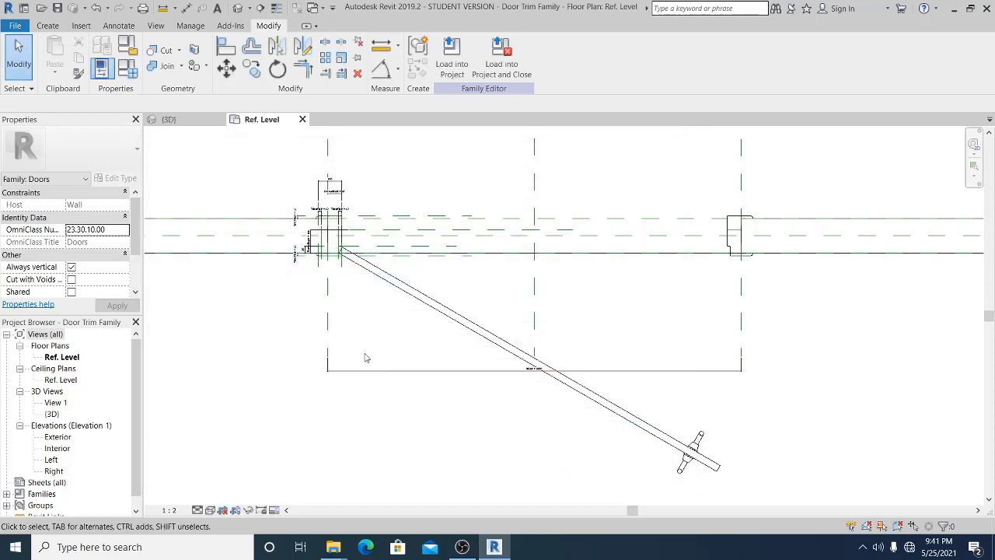
Associate the swinging panel's DoorHeigth type property with the door family's DoorHeigth parameter.
left_click(429, 307)
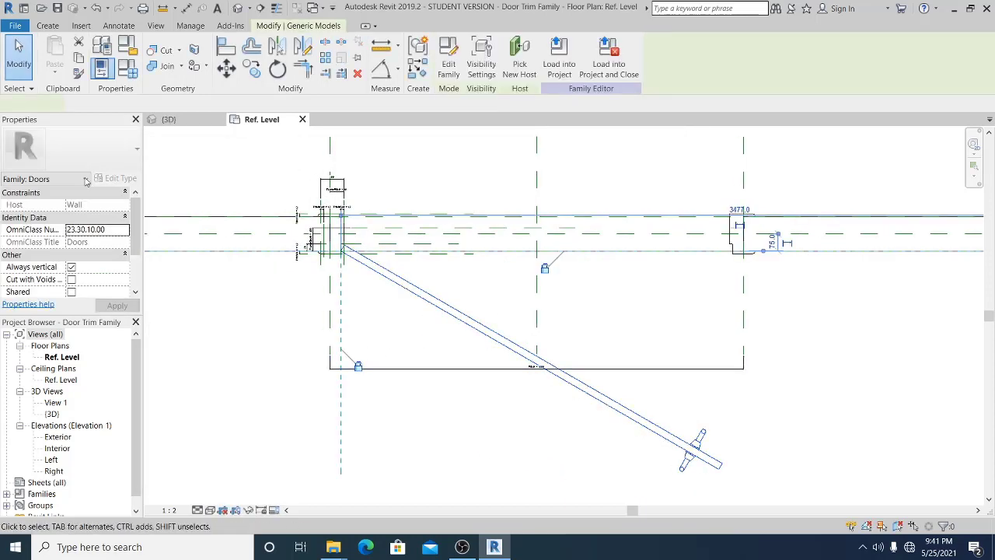
mouse_move(139, 212)
left_mouse_down()
mouse_move(140, 241)
mouse_move(143, 231)
left_mouse_up()
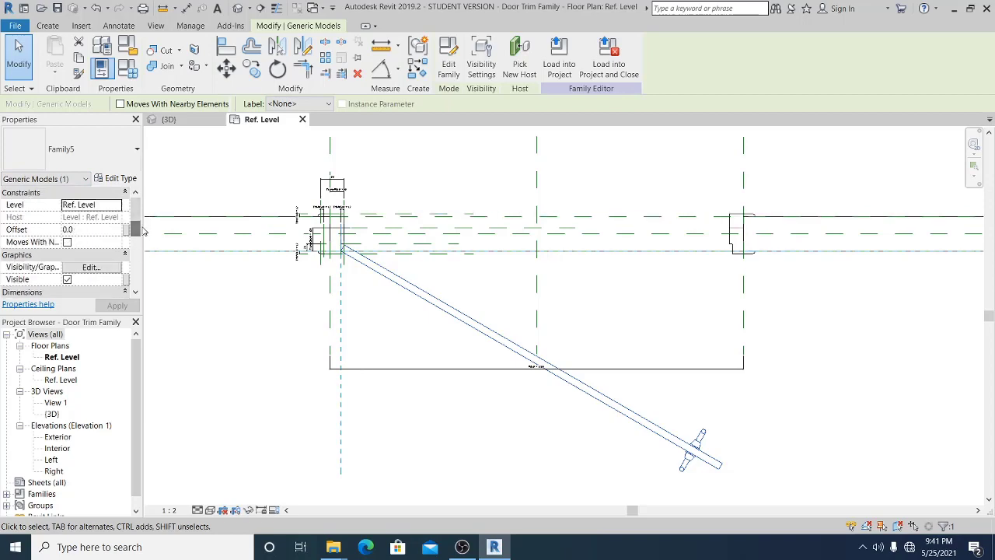
left_click(118, 178)
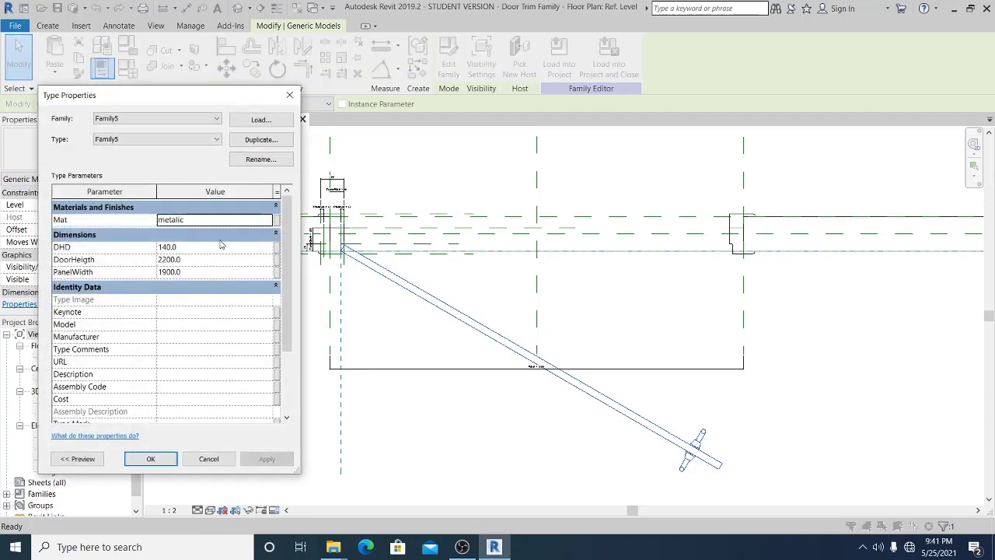
left_click(277, 247)
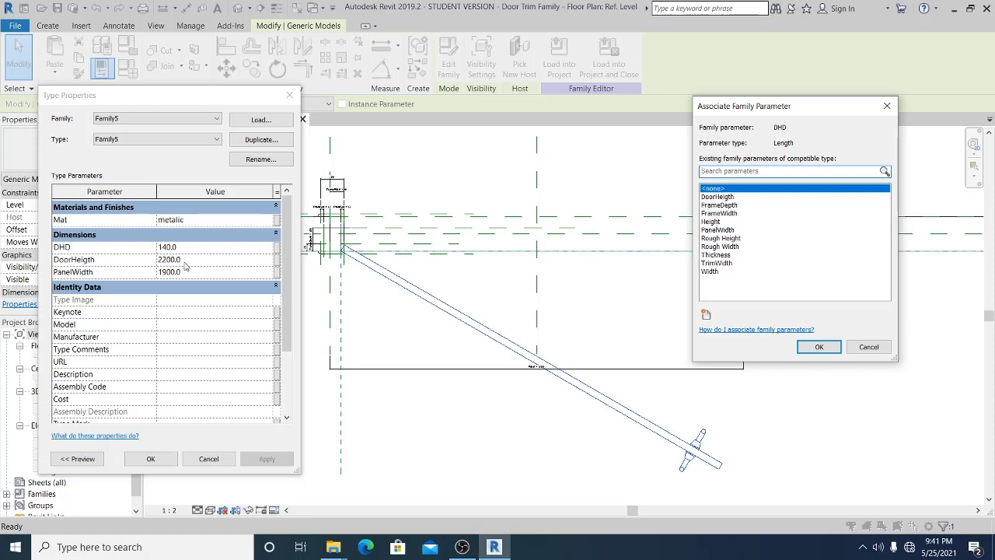
left_click(886, 106)
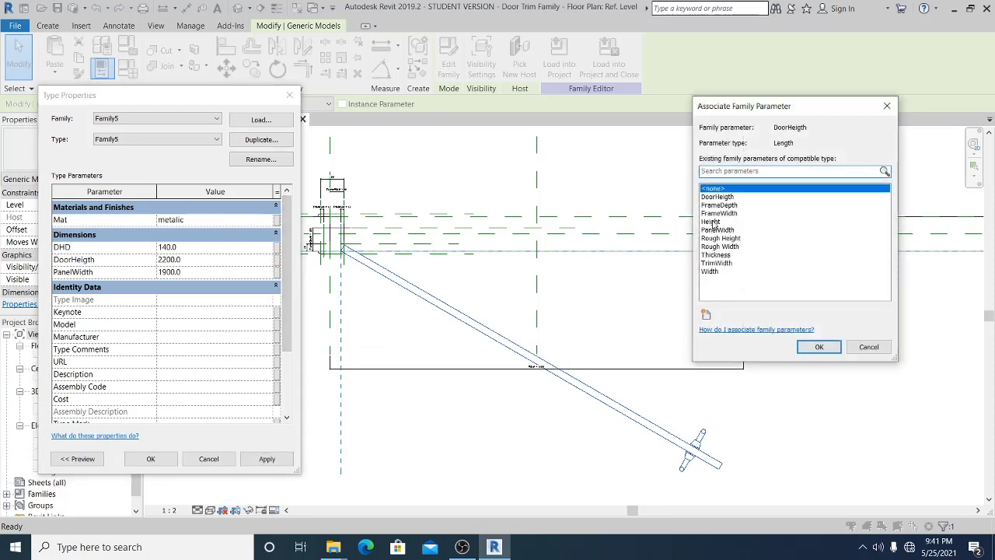
left_click(719, 197)
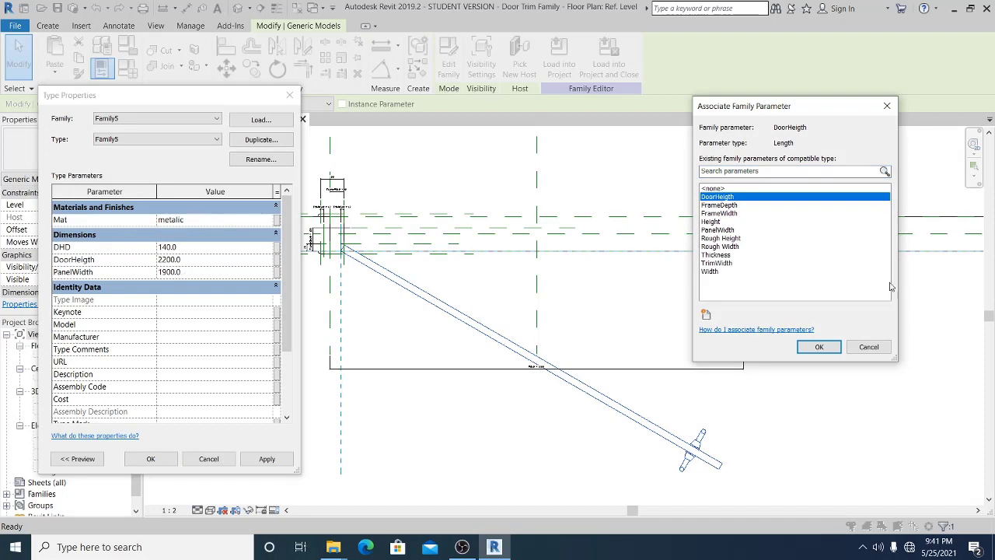
left_click(820, 347)
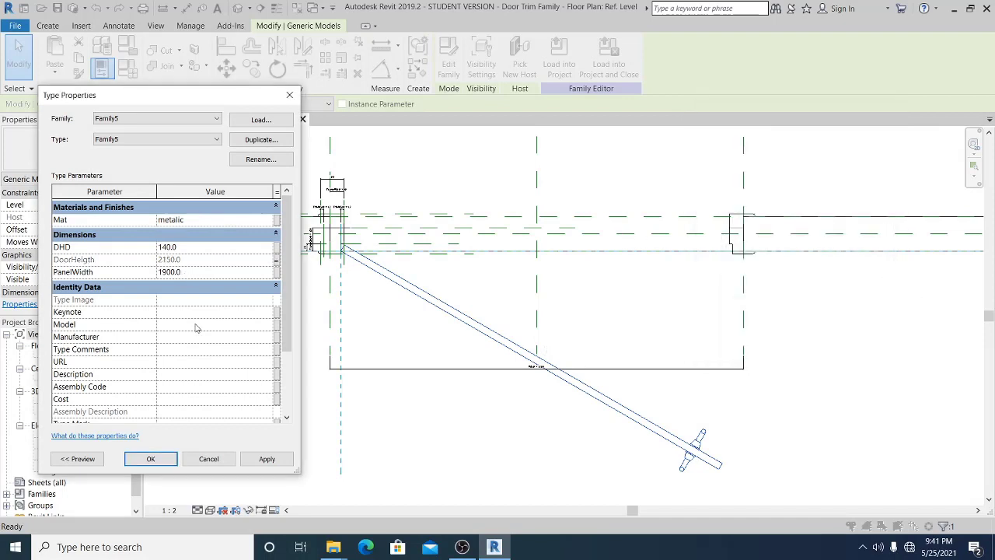
Associate the panel's PanelWidth type property with the family's PanelWidth parameter and accept the type properties.
left_click(276, 272)
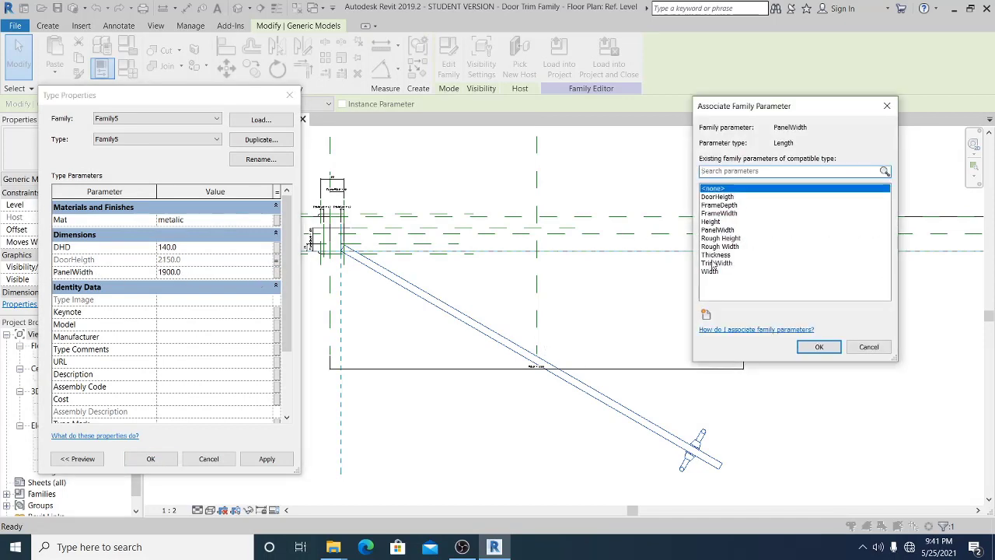
left_click(723, 230)
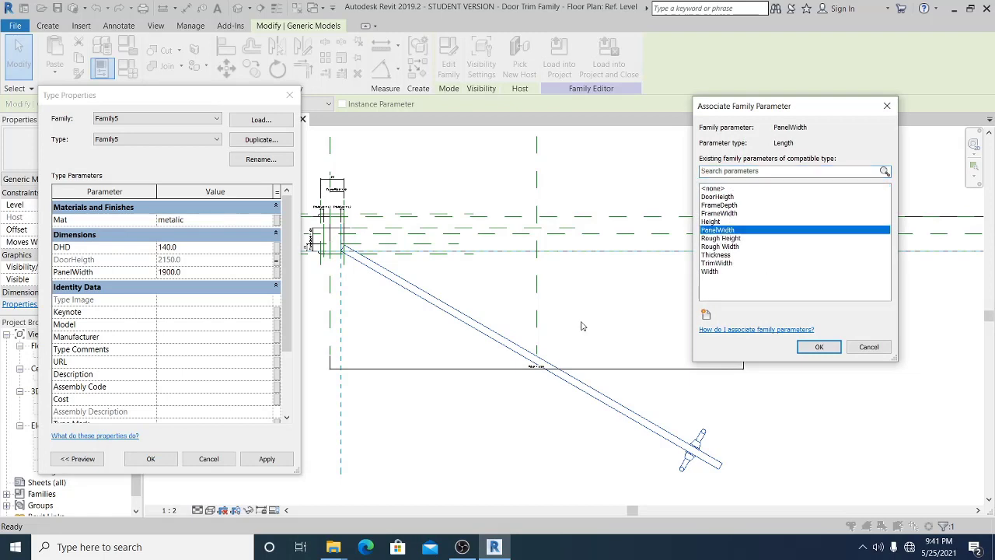
left_click(819, 347)
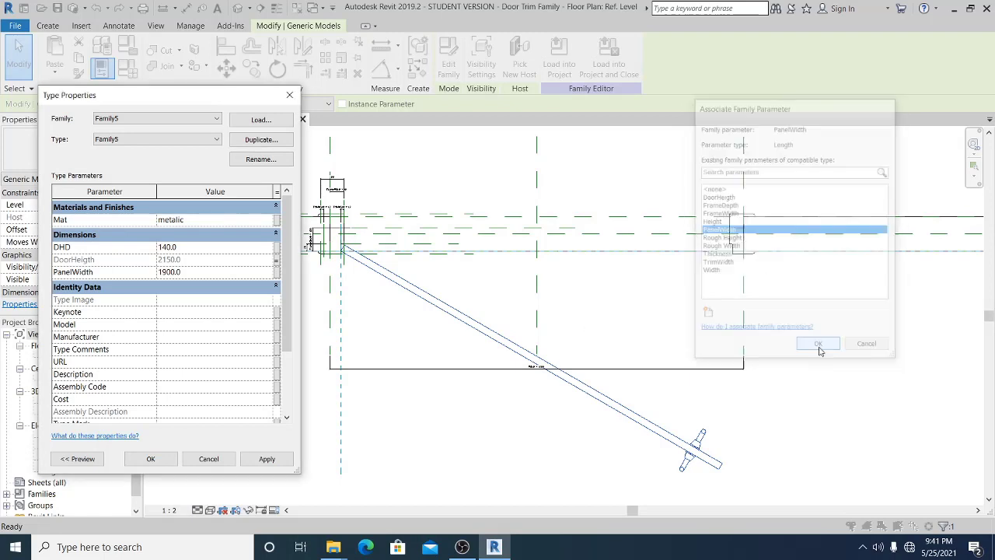
left_click(278, 459)
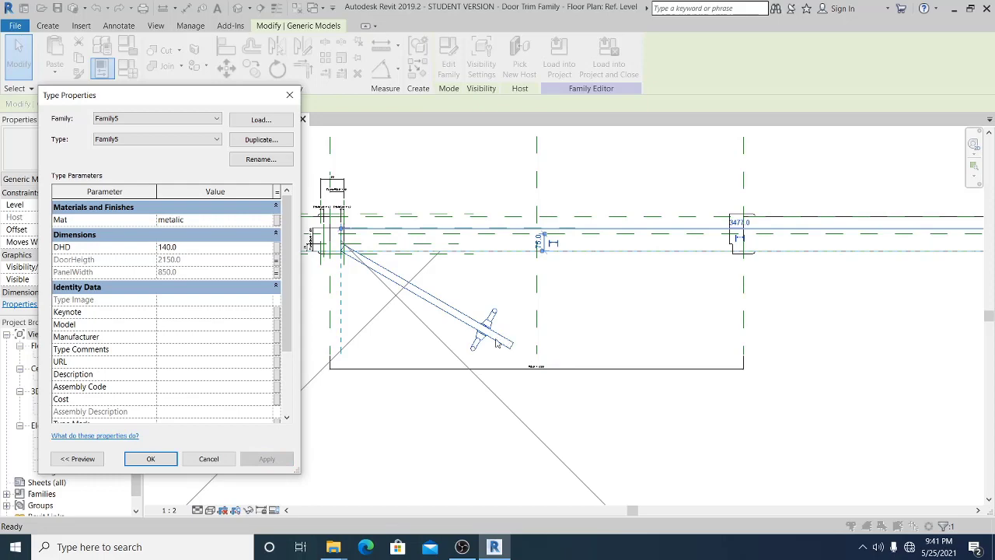
left_click(160, 462)
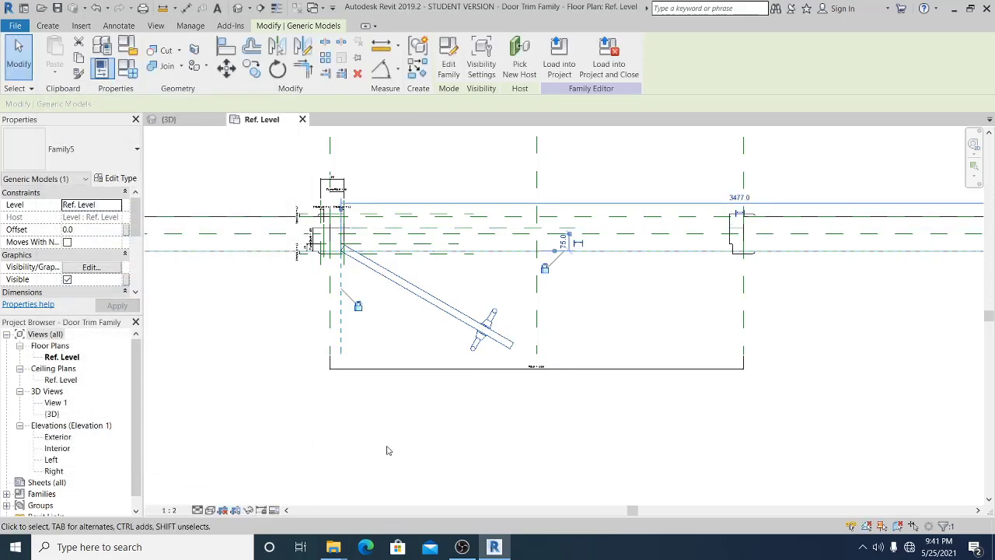
Associate the panel's SwingAngle instance property with the family's SwingAngle parameter and deselect the panel.
middle_click_drag(380, 422, 479, 419)
left_click(519, 282)
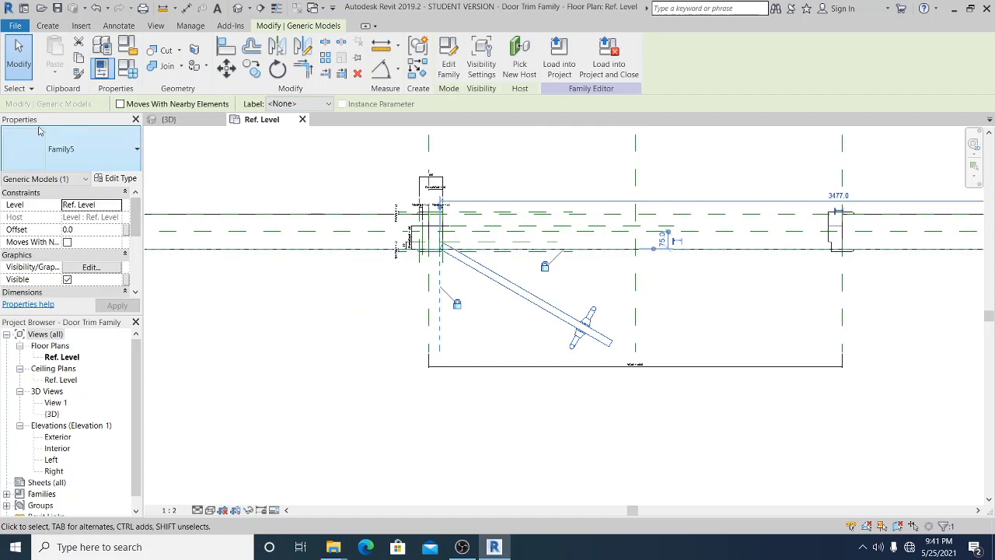
left_click_drag(133, 214, 132, 249)
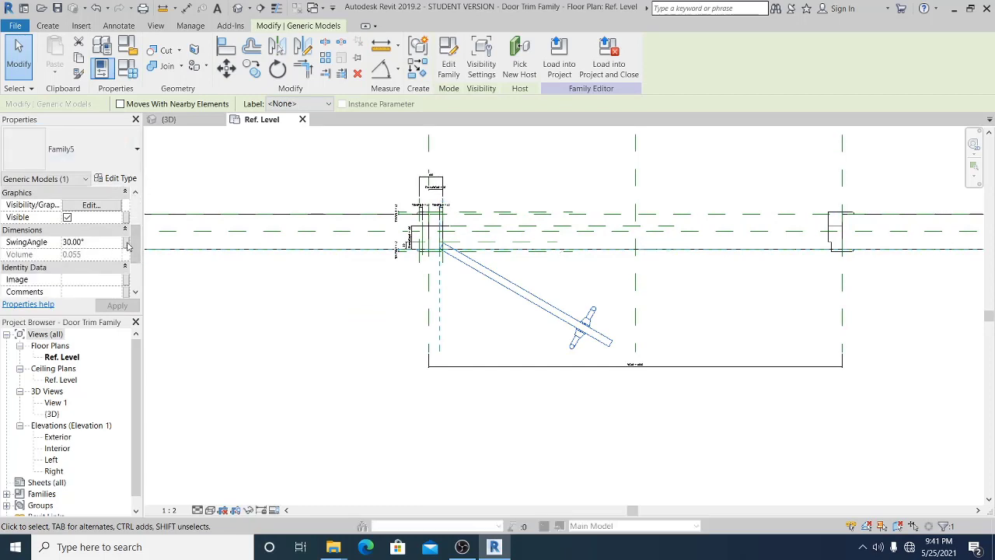
left_click(126, 243)
left_click(719, 197)
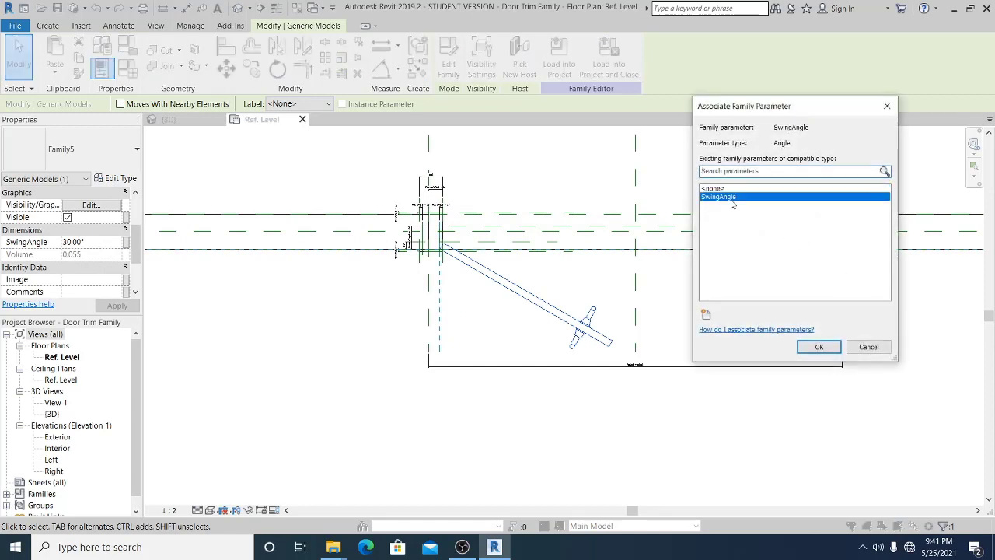
left_click(818, 347)
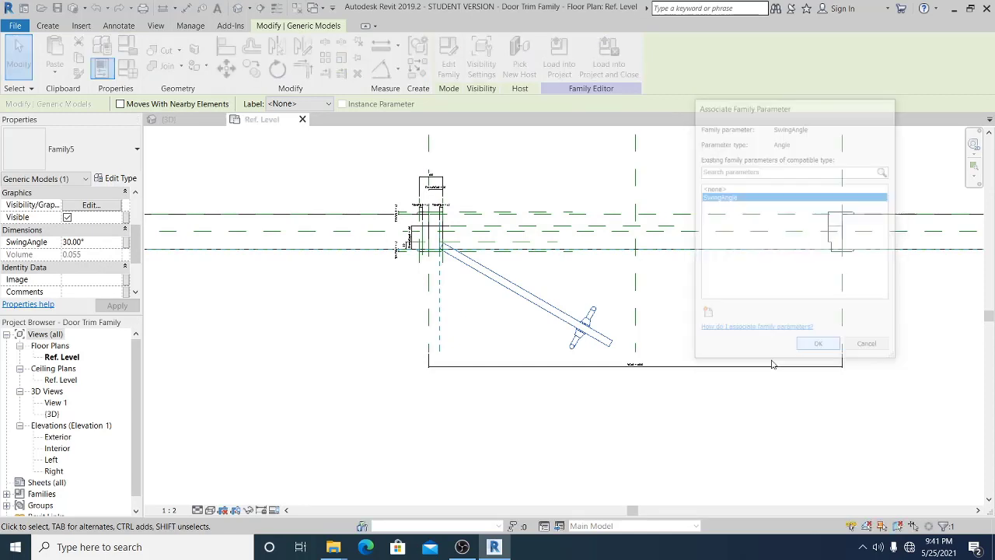
left_click(565, 416)
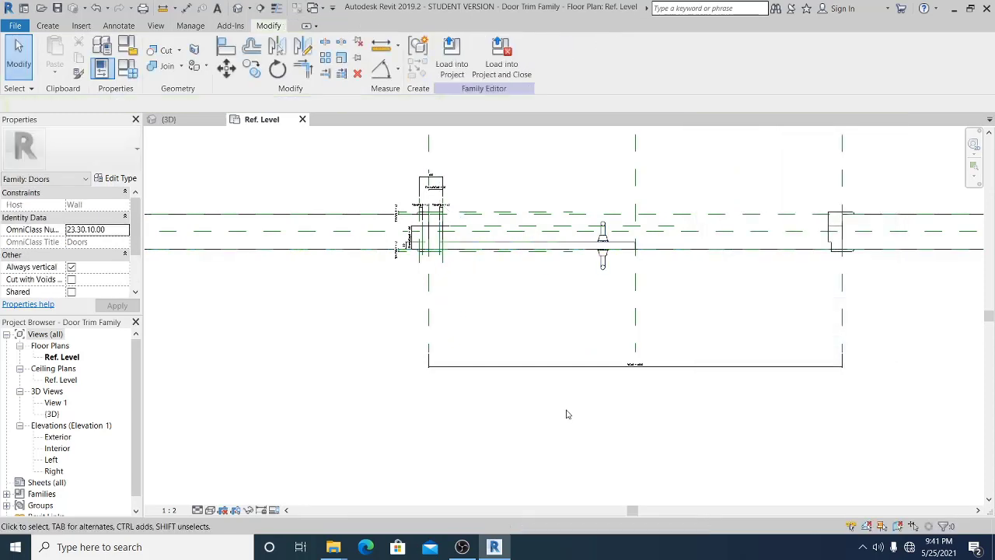
Flex the panel by setting SwingAngle to 30° in the family types and applying it.
left_click(127, 68)
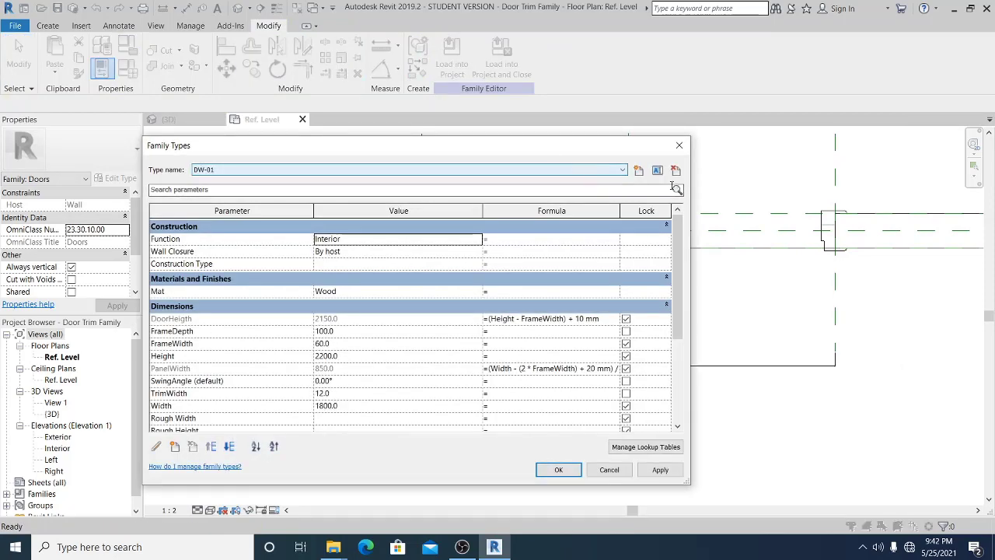
left_click_drag(690, 164, 530, 164)
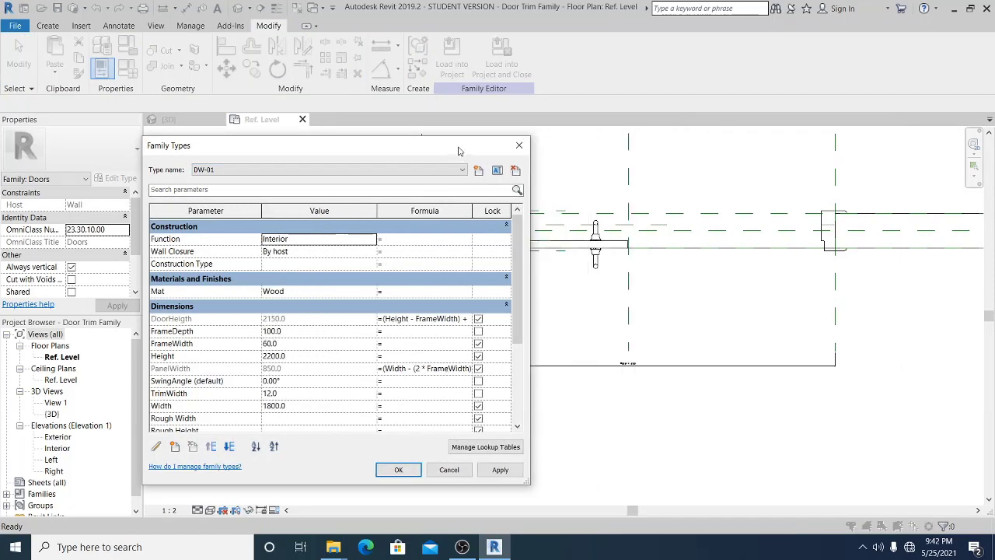
left_click_drag(460, 148, 356, 102)
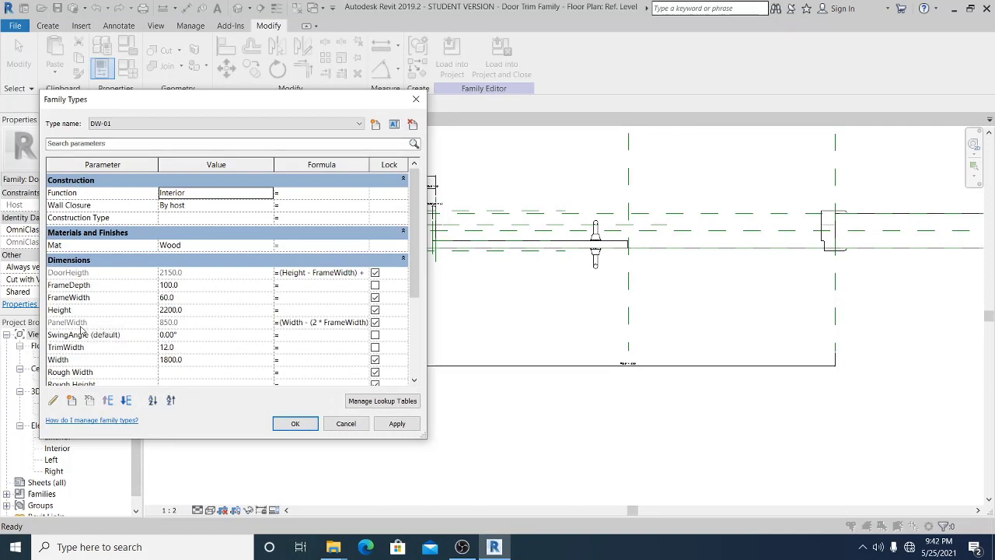
left_click(193, 338)
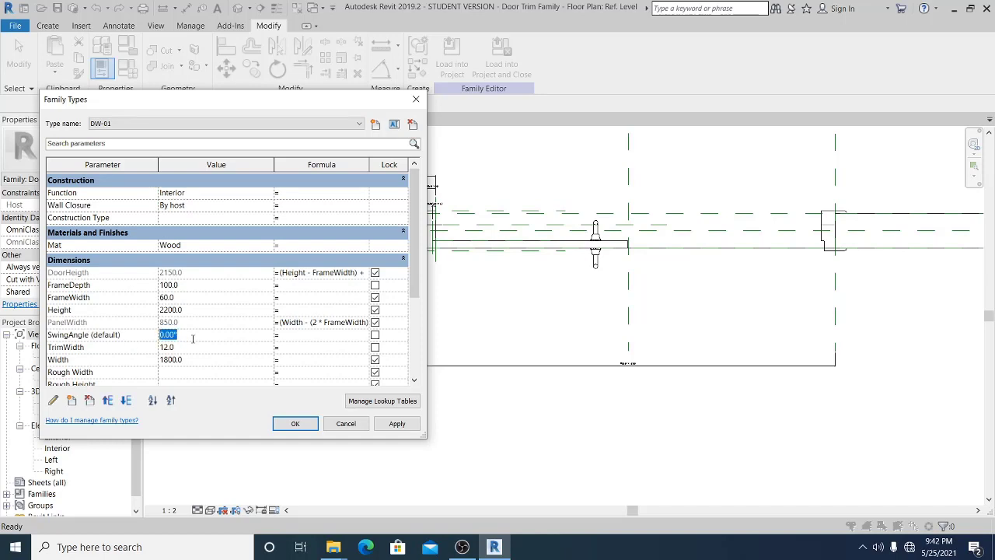
left_click(396, 424)
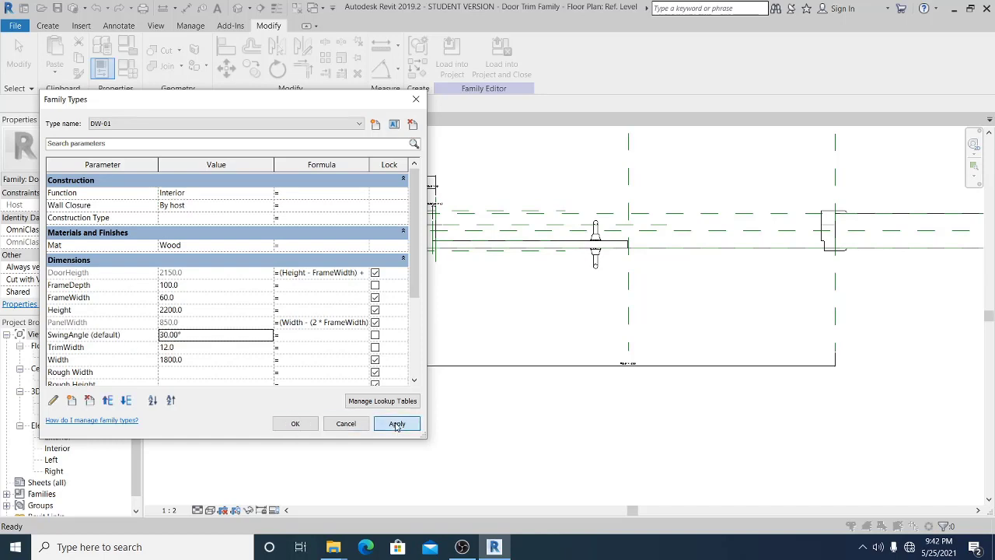
Set SwingAngle to 0° and accept the family types.
left_click(201, 340)
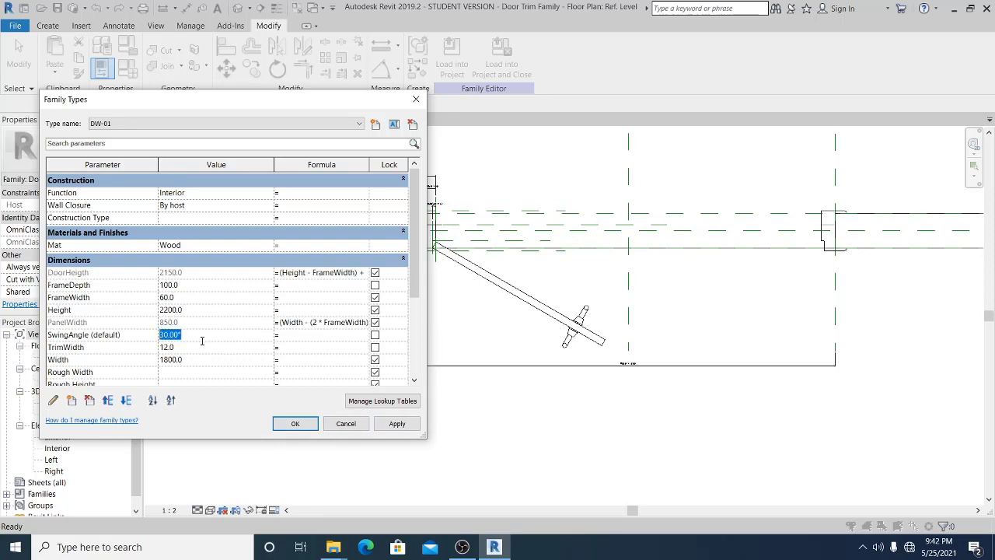
left_click(397, 424)
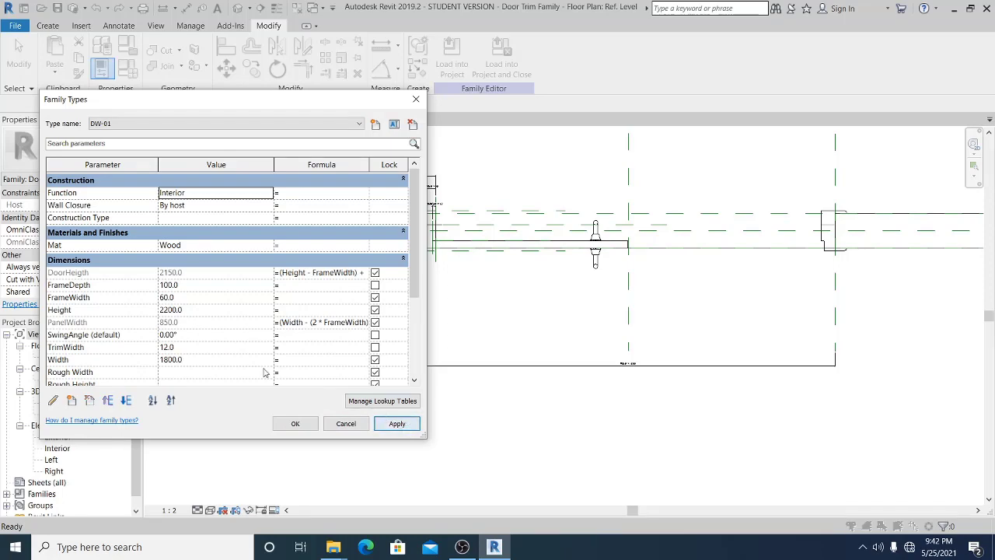
left_click(303, 424)
Mirror a copy of the closed door panel about a drawn vertical axis near the middle of the opening.
middle_click_drag(447, 429, 373, 452)
left_click(517, 272)
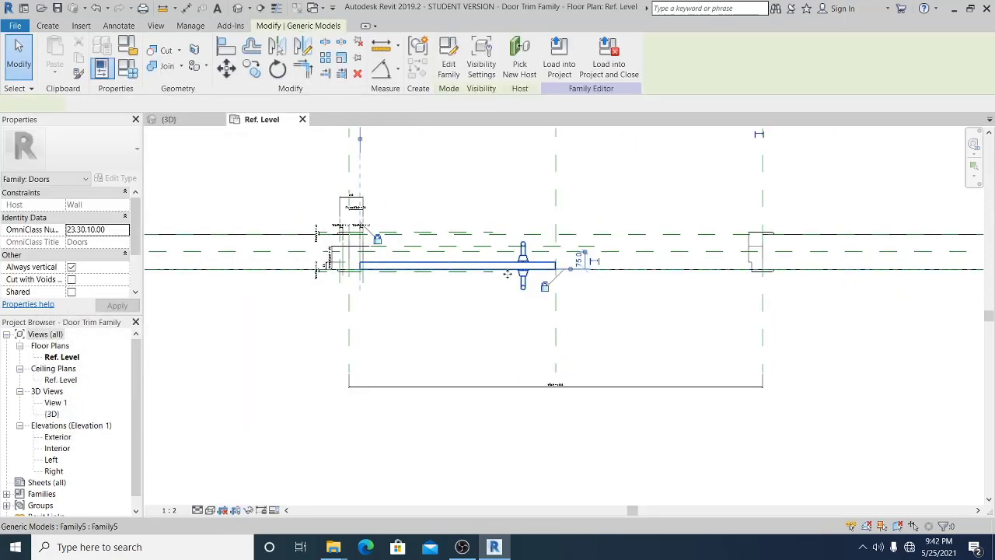
middle_click_drag(522, 273, 493, 360)
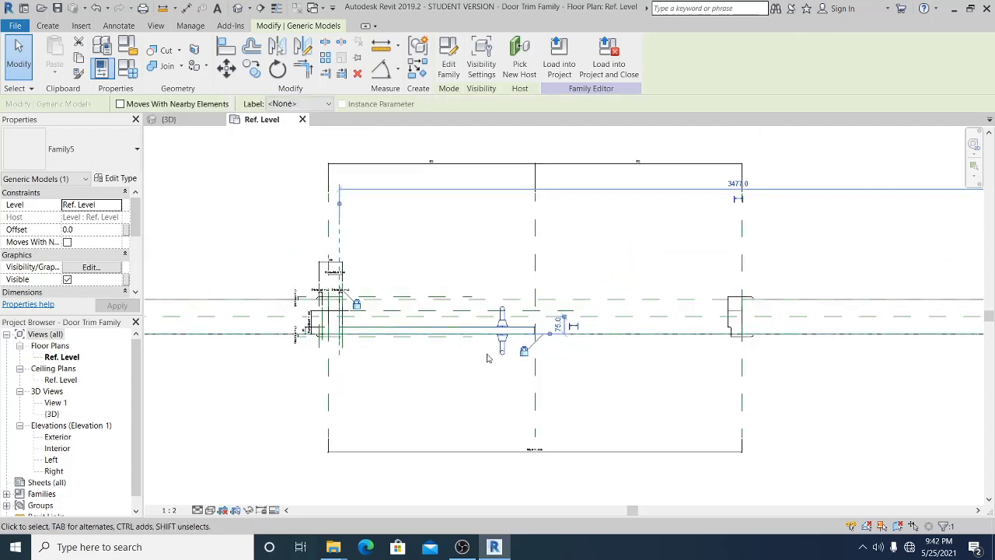
key("d")
key("m")
left_click(515, 272)
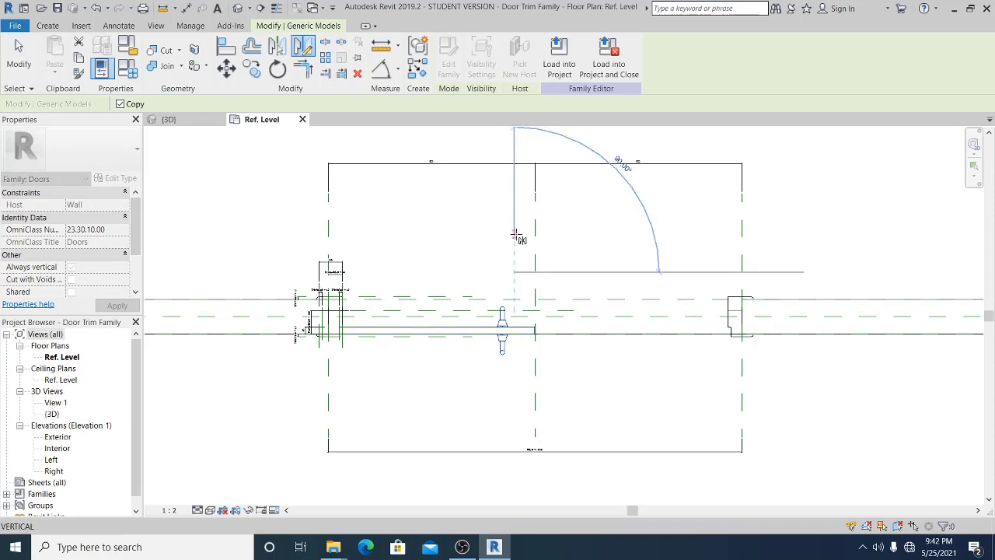
left_click(514, 228)
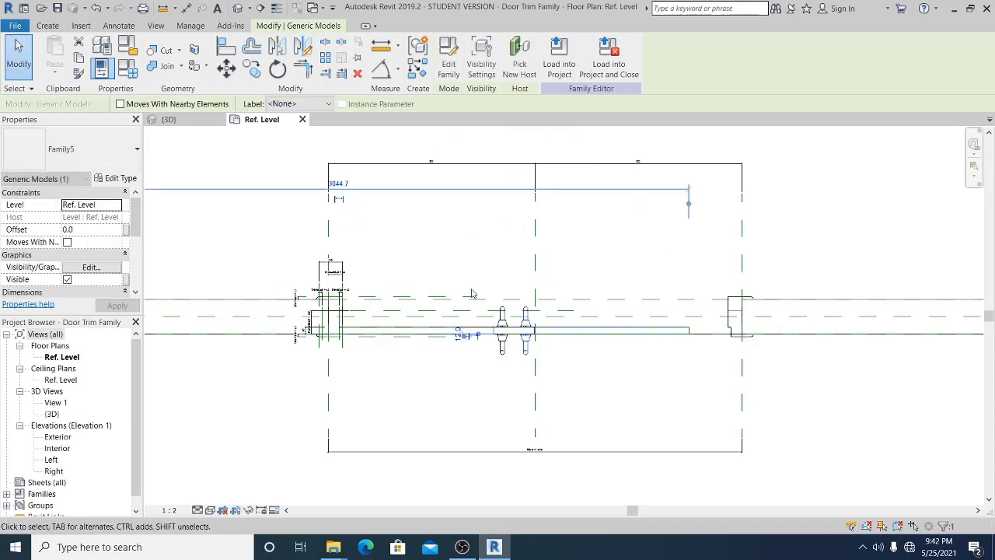
Move the mirrored door panel out of the wall, clear of it on the swing side, and deselect it.
left_click(164, 143)
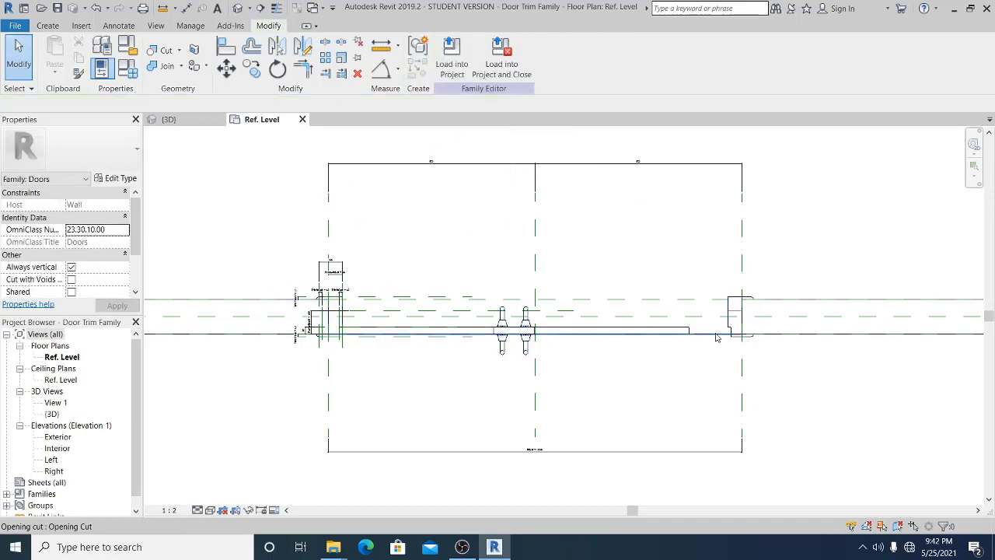
left_click(671, 327)
left_click_drag(671, 327, 704, 398)
left_click(704, 399)
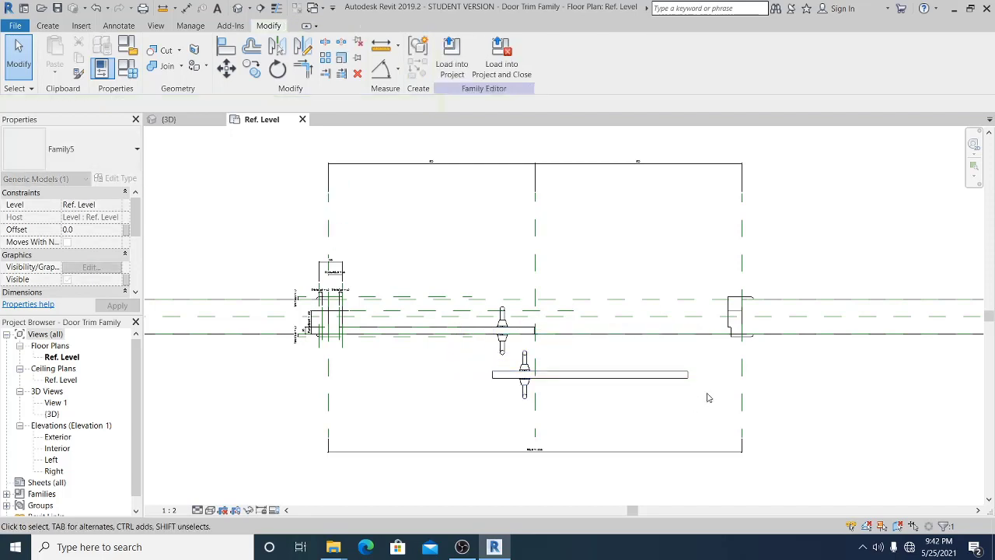
Align the mirrored panel's hinge end to the rebate edge of the opposite frame jamb and lock the alignment.
scroll(705, 398, "up", 2)
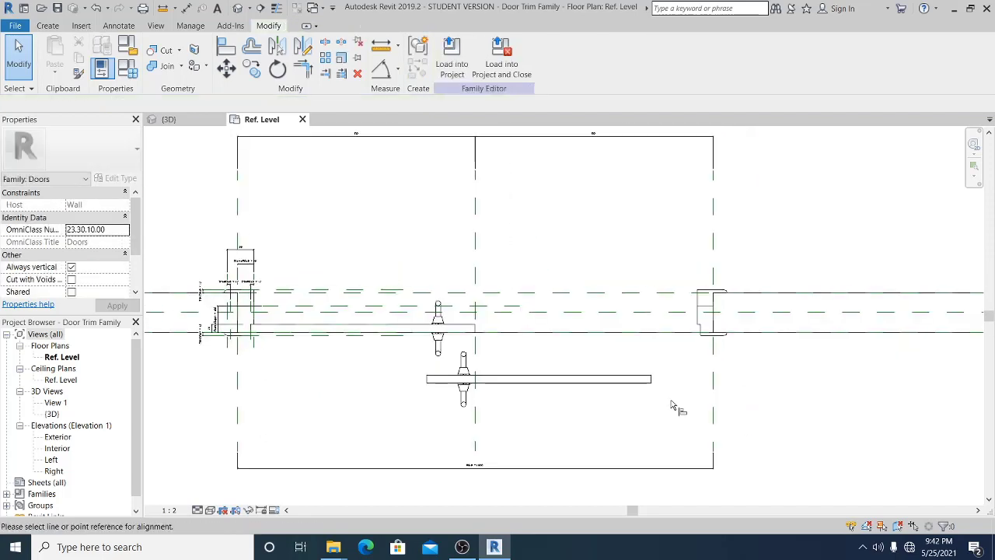
key("a")
key("l")
scroll(719, 336, "up", 1)
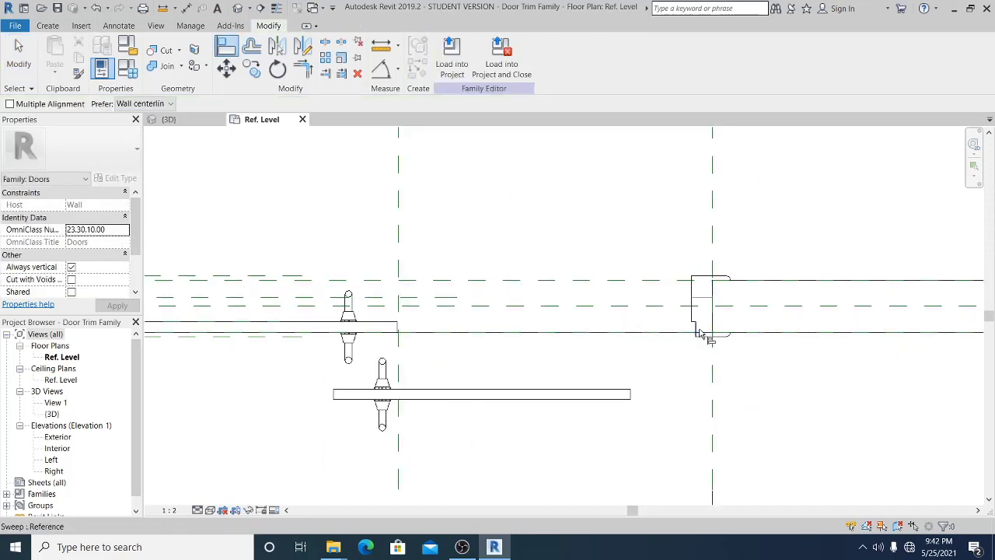
left_click(698, 333)
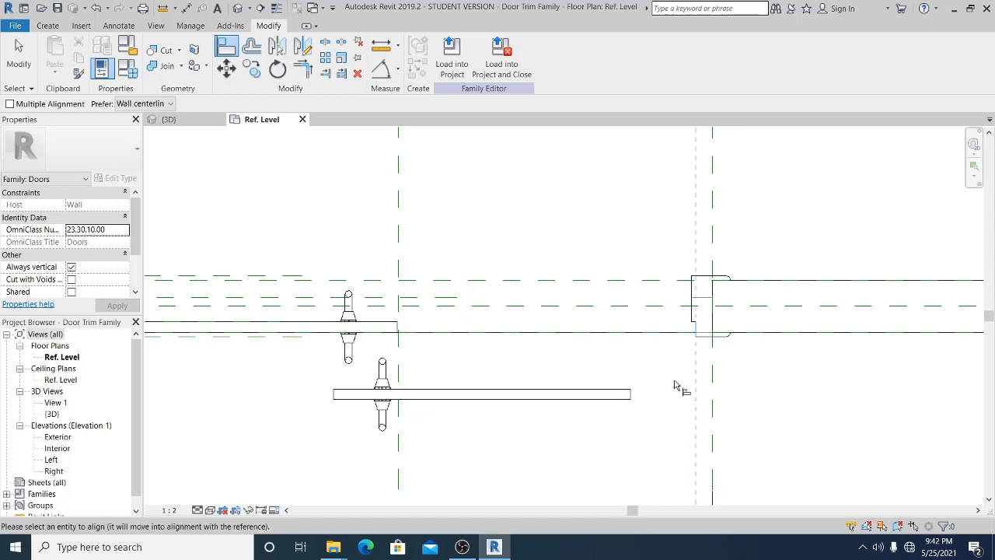
left_click(633, 400)
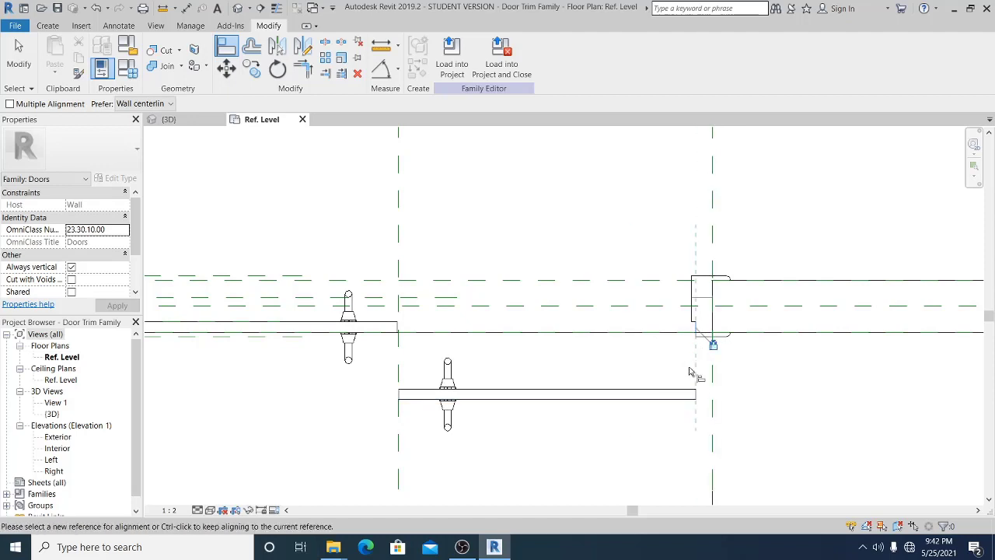
Align the mirrored panel's outer face with the wall face on the swing side and end the alignment.
scroll(689, 373, "up", 1)
left_click(716, 338)
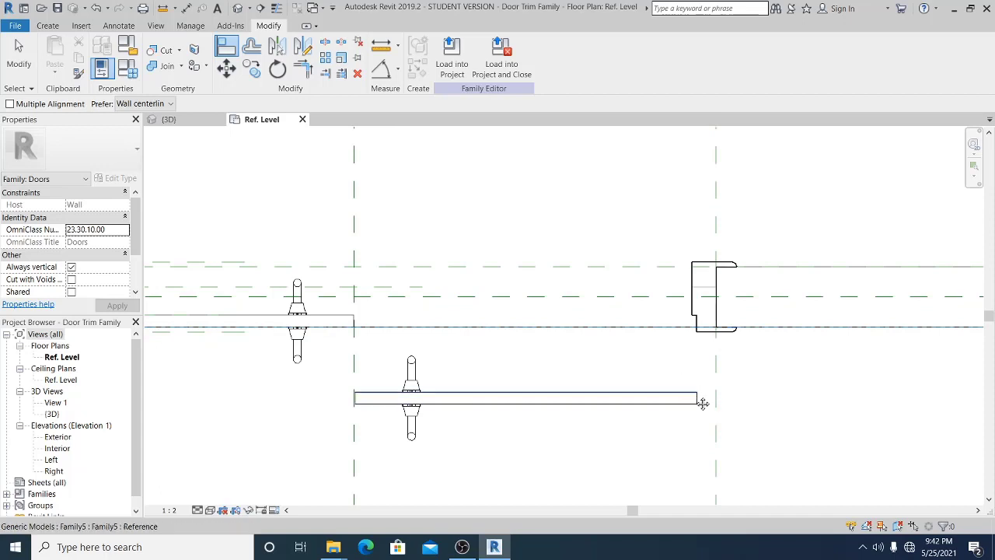
middle_click_drag(697, 399, 664, 383)
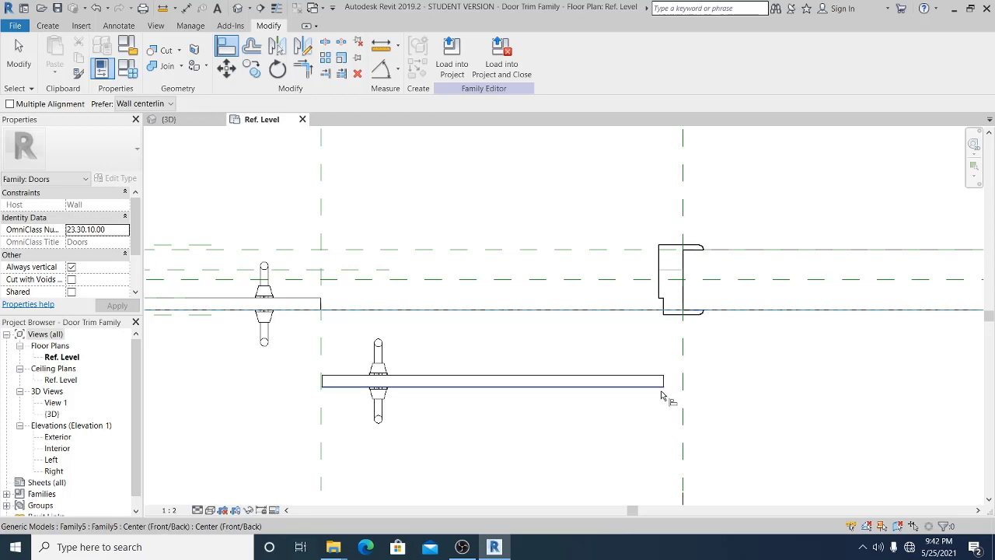
left_click(667, 395)
scroll(557, 334, "down", 1)
left_click(33, 61)
Check the mirrored panel's SwingAngle property for its parameter association, and deselect the panel.
left_click(519, 309)
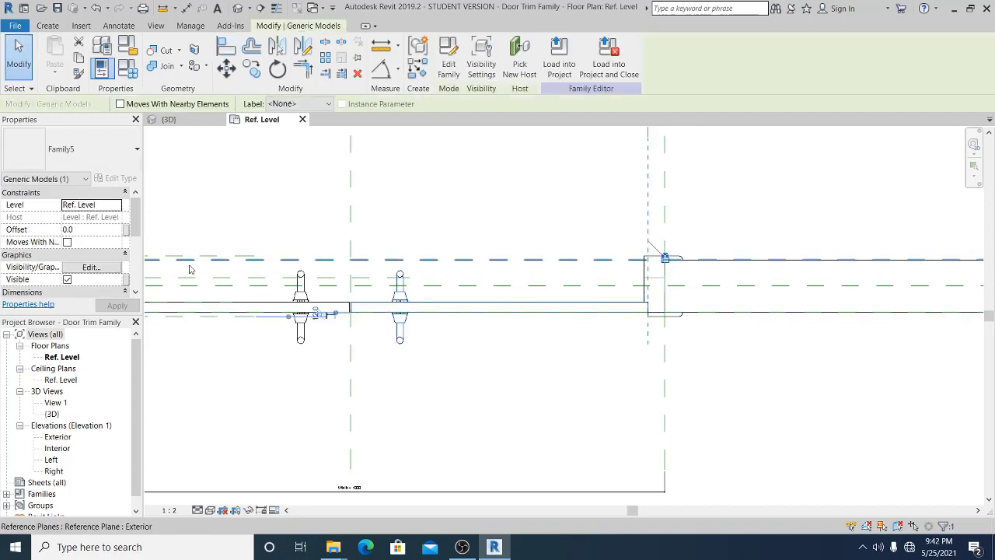
left_click_drag(134, 229, 136, 265)
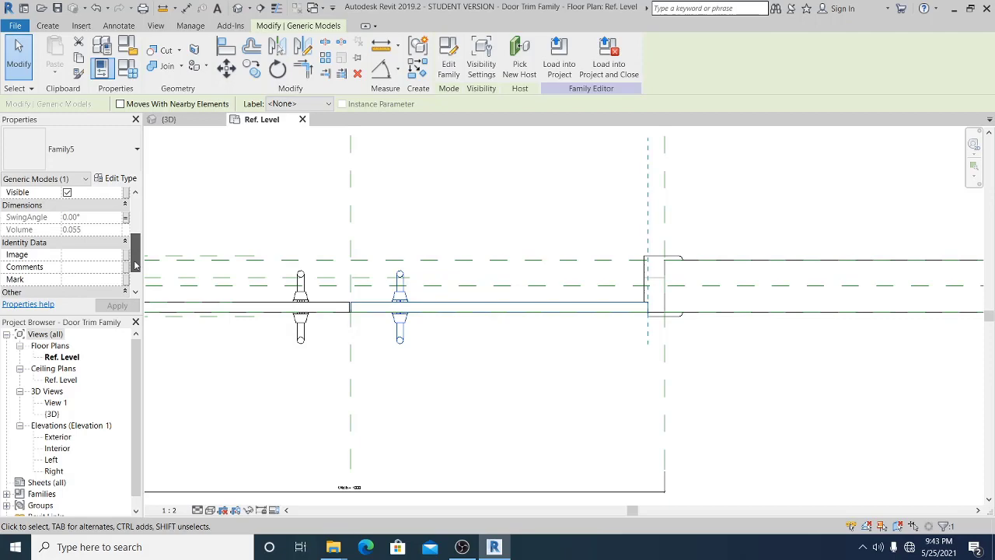
left_click(440, 358)
middle_click_drag(440, 358, 642, 391)
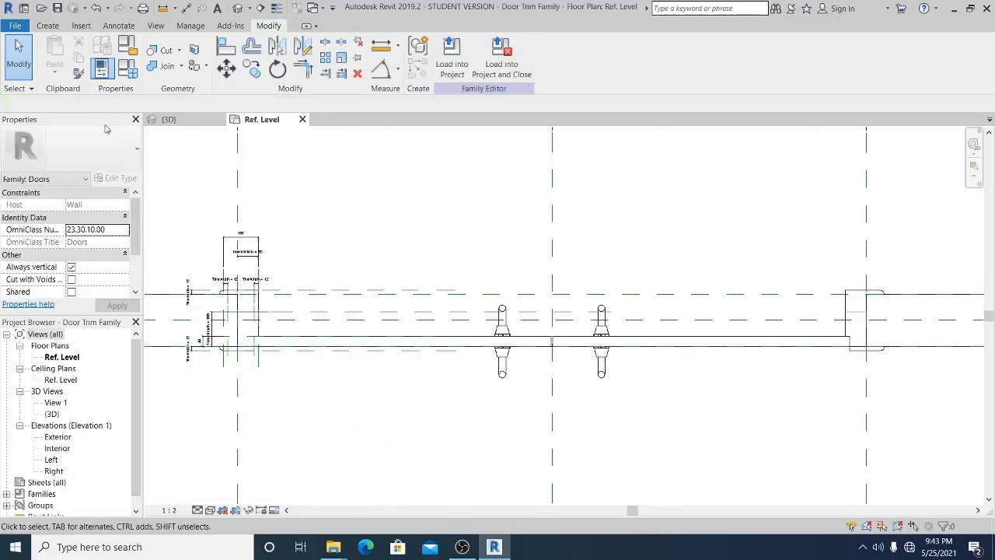
Set SwingAngle to 45° for type DW-01, apply it and accept the family types.
left_click(121, 74)
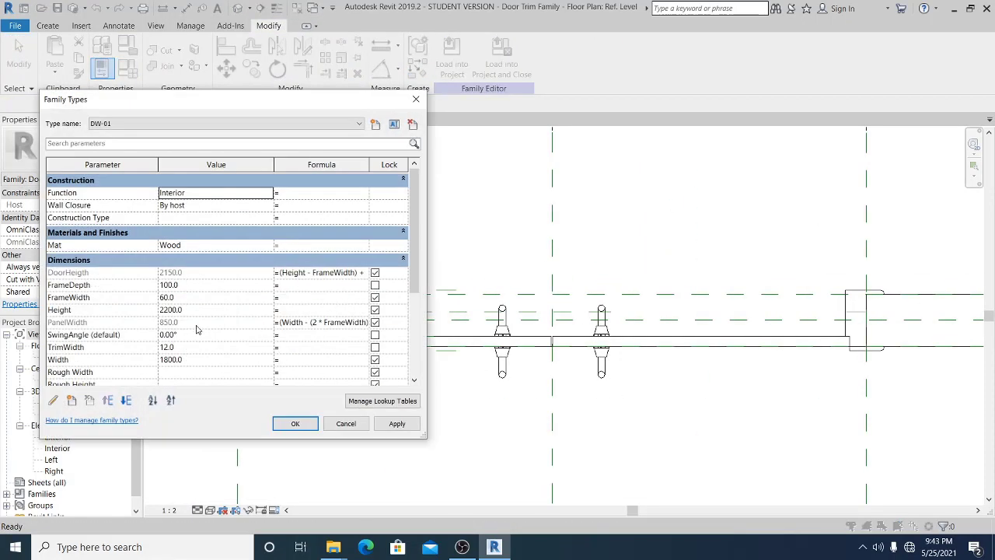
left_click(200, 334)
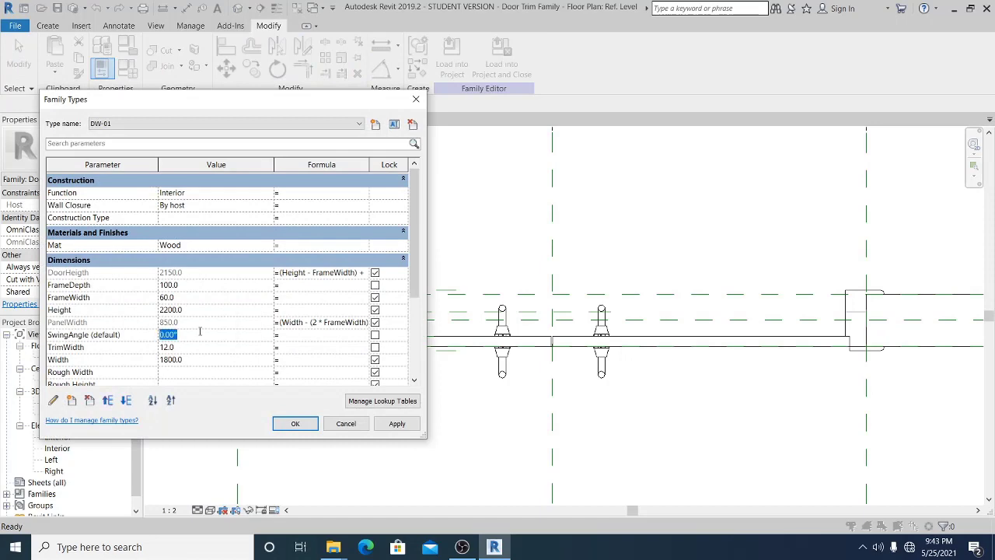
left_click(410, 423)
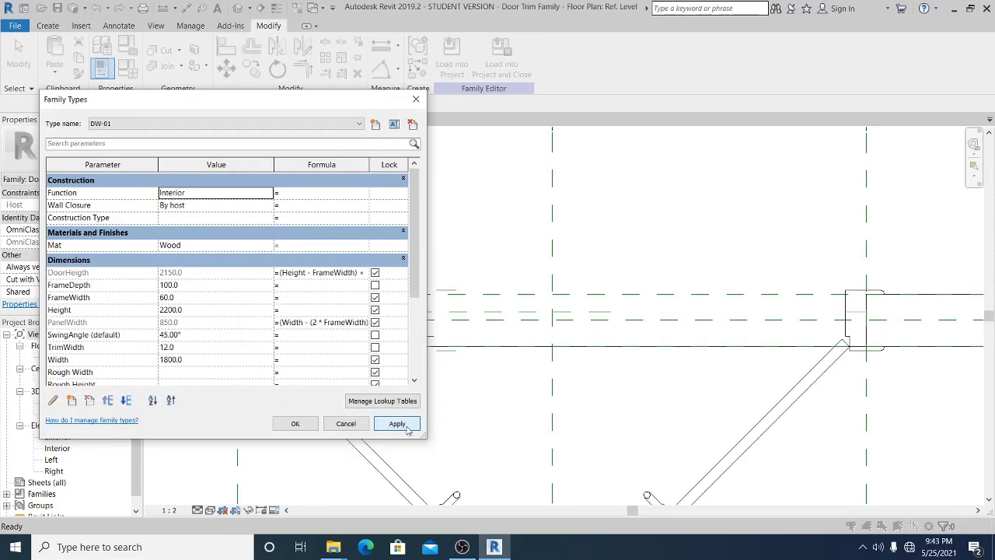
left_click(296, 423)
Examine both open leaves in plan, including how the mirrored panel's hinge end meets the frame.
scroll(540, 363, "down", 2)
middle_click_drag(539, 362, 467, 266)
middle_click_drag(658, 314, 623, 306)
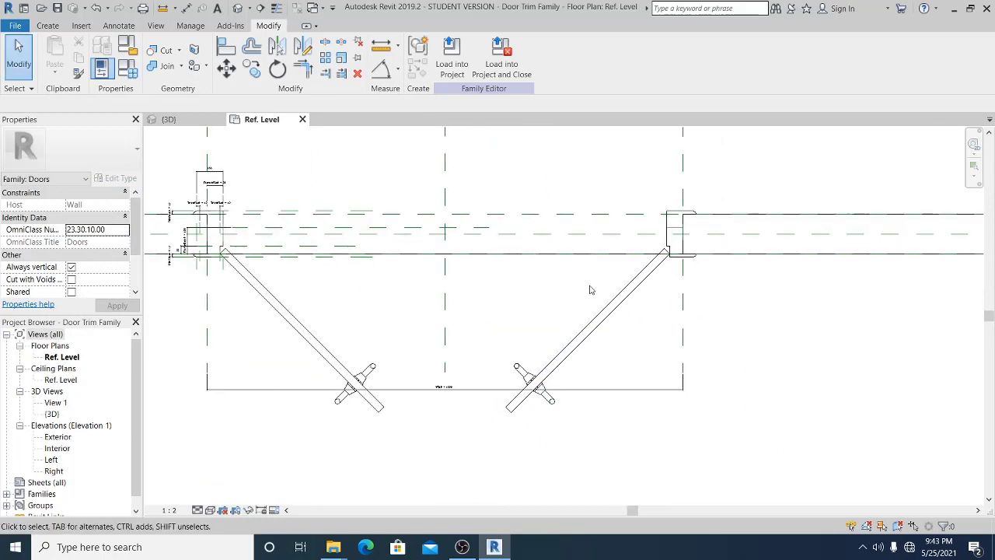
middle_click_drag(496, 308, 592, 320)
scroll(587, 318, "down", 1)
middle_click_drag(586, 358, 574, 378)
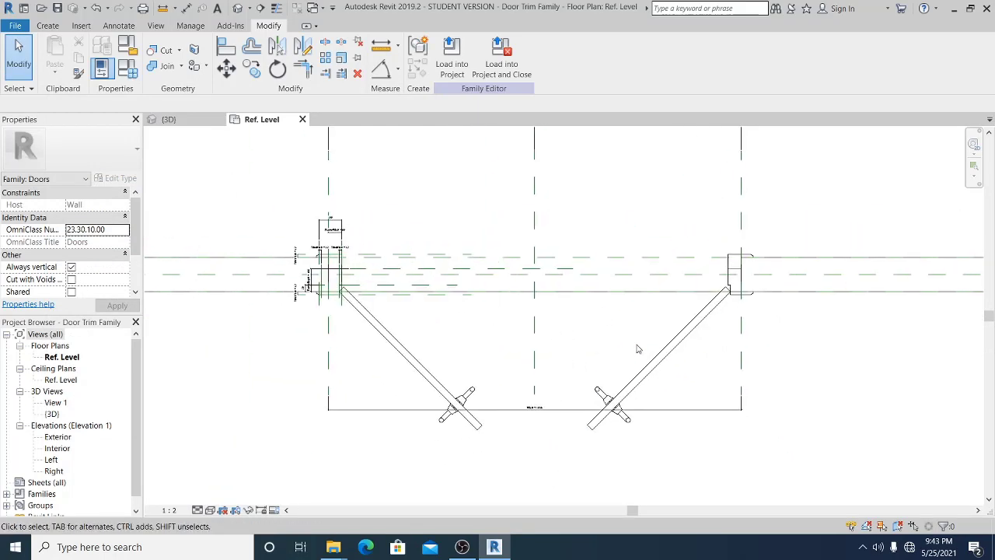
scroll(641, 342, "up", 1)
middle_click_drag(731, 293, 694, 307)
scroll(695, 308, "up", 1)
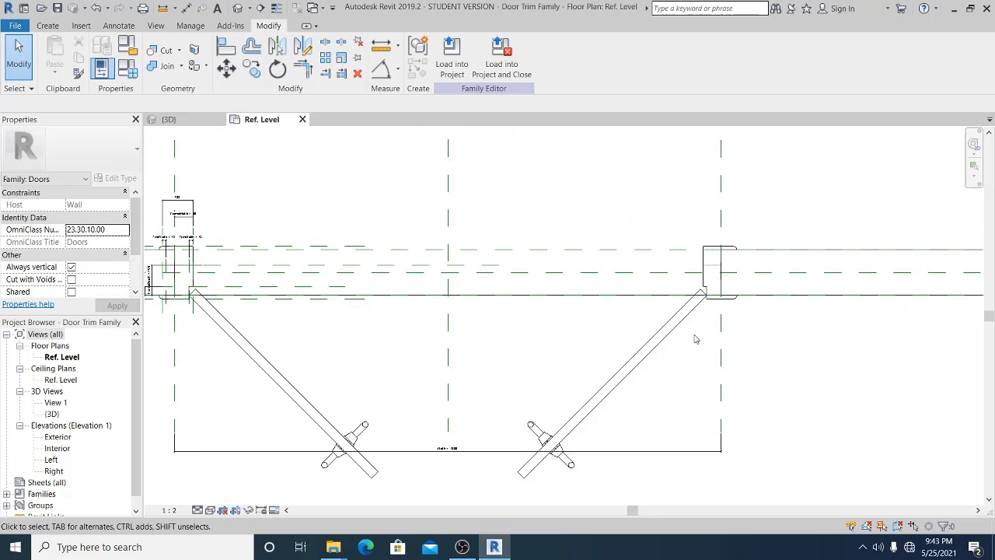
scroll(695, 334, "down", 1)
scroll(696, 338, "up", 1)
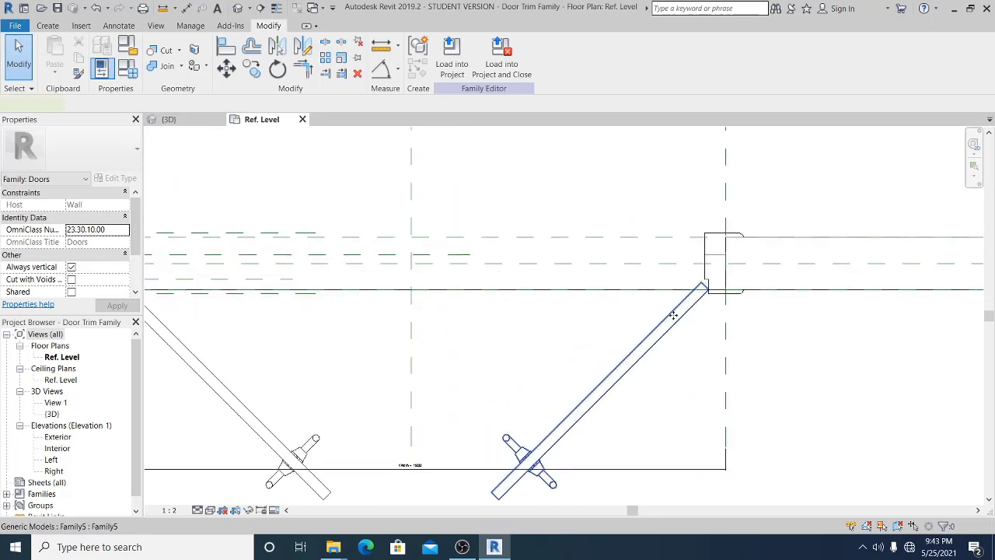
Try to move the mirrored panel away from the frame to test its constraints, and cancel the move.
left_click(684, 332)
left_click_drag(684, 332, 793, 366)
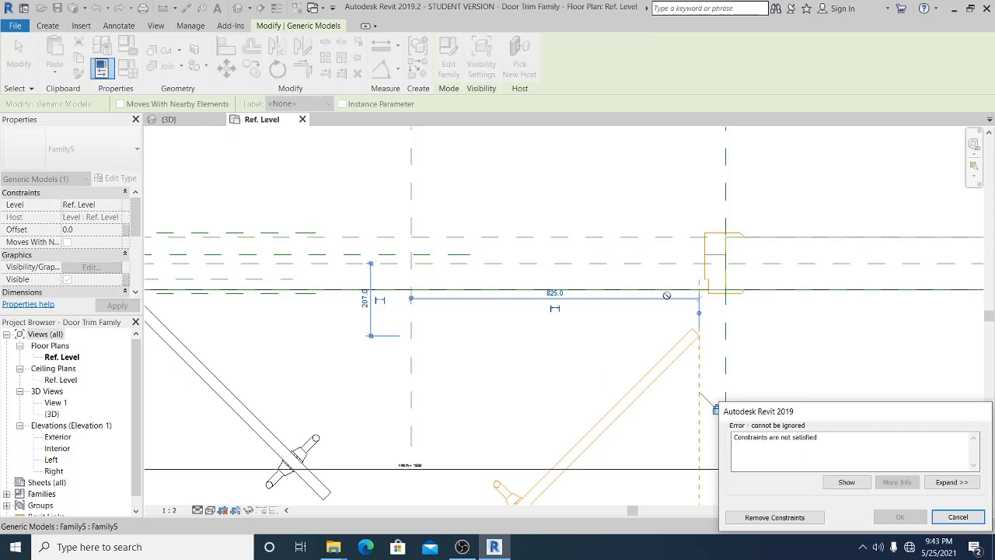
left_click(958, 517)
Align the mirrored panel's Center (Front/Back) reference with the wall face on the swing side and lock it.
scroll(567, 326, "down", 1)
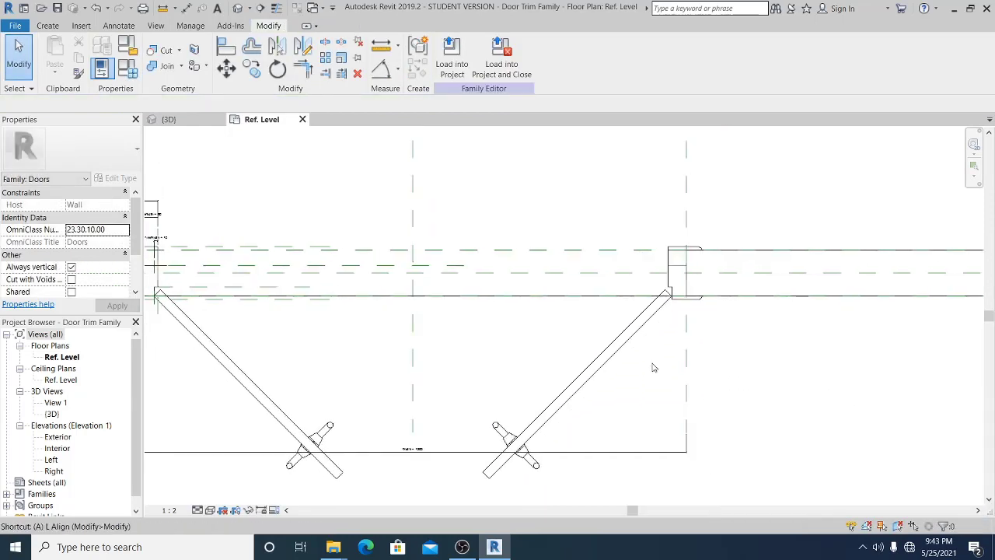
key("a")
key("l")
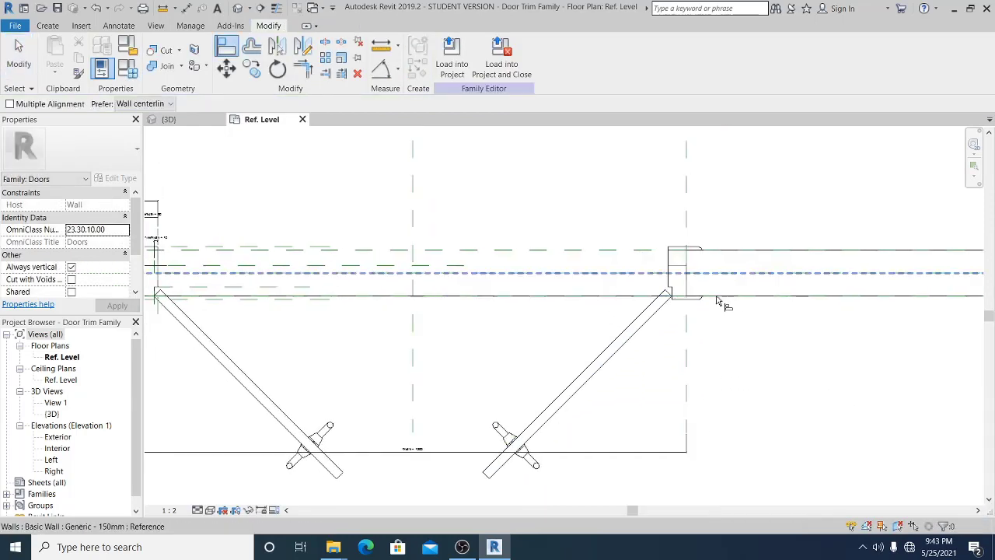
key("Tab")
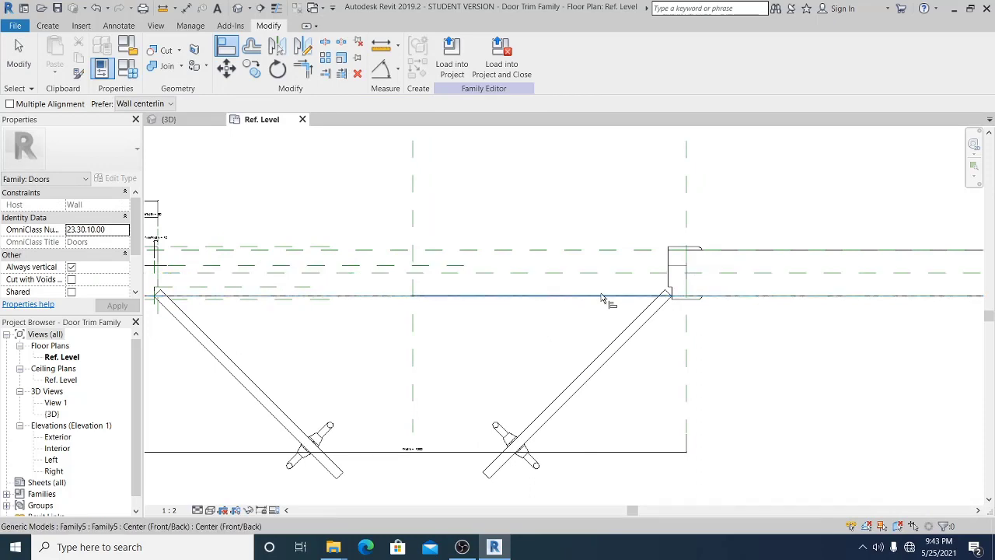
left_click(582, 278)
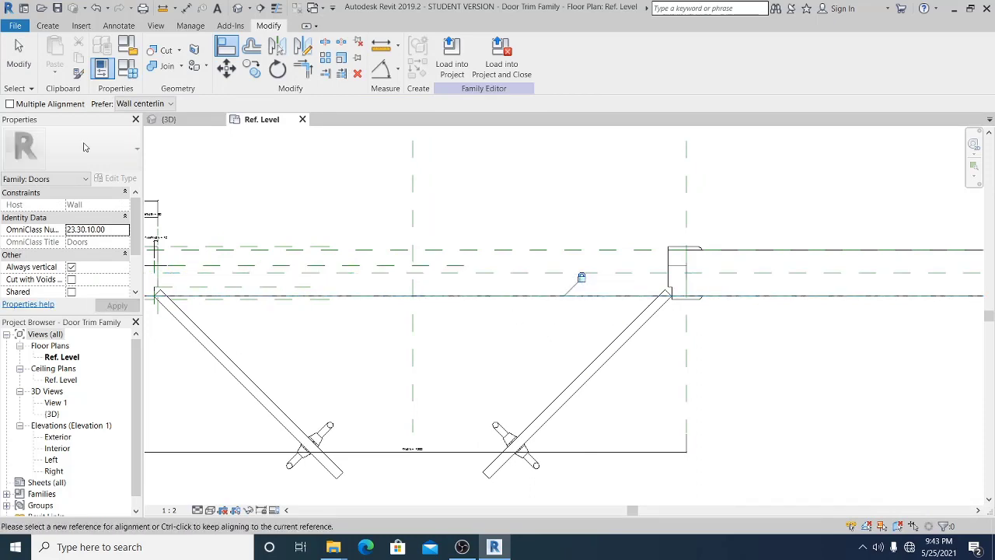
left_click(22, 60)
Flex the double door in plan by switching the family to type DW-02 and applying it.
scroll(521, 357, "down", 2)
scroll(535, 373, "up", 1)
scroll(535, 373, "down", 1)
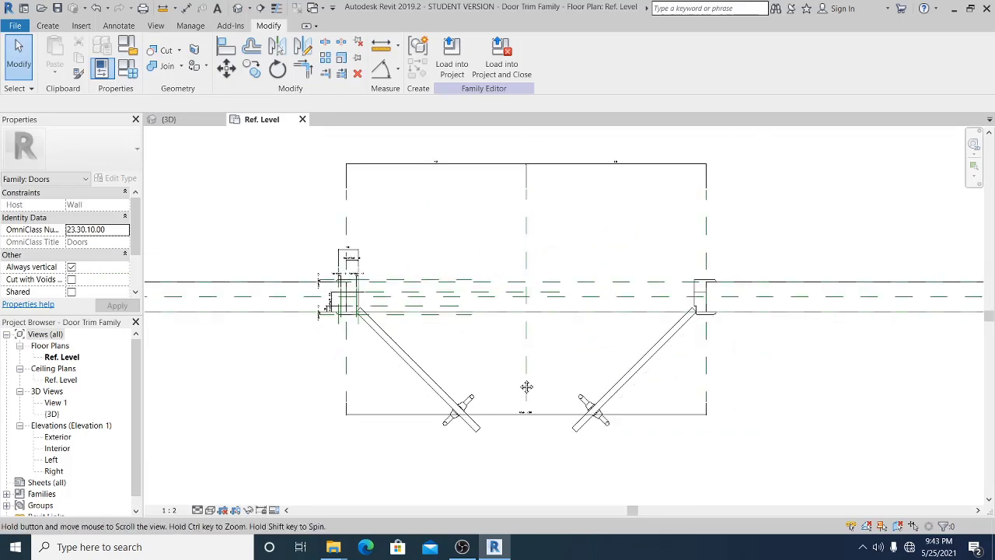
left_click(102, 70)
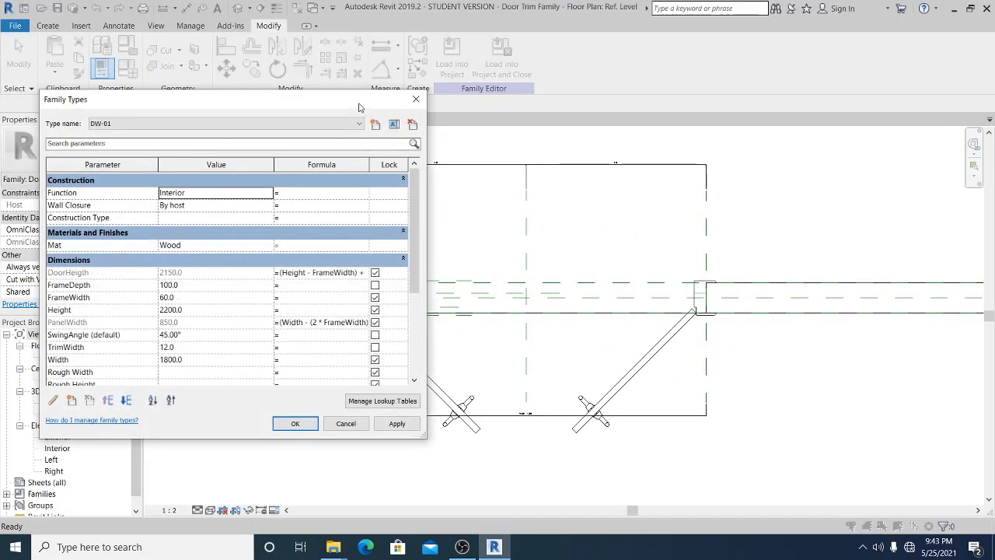
left_click_drag(360, 104, 330, 113)
left_click(230, 133)
left_click(181, 152)
left_click(368, 433)
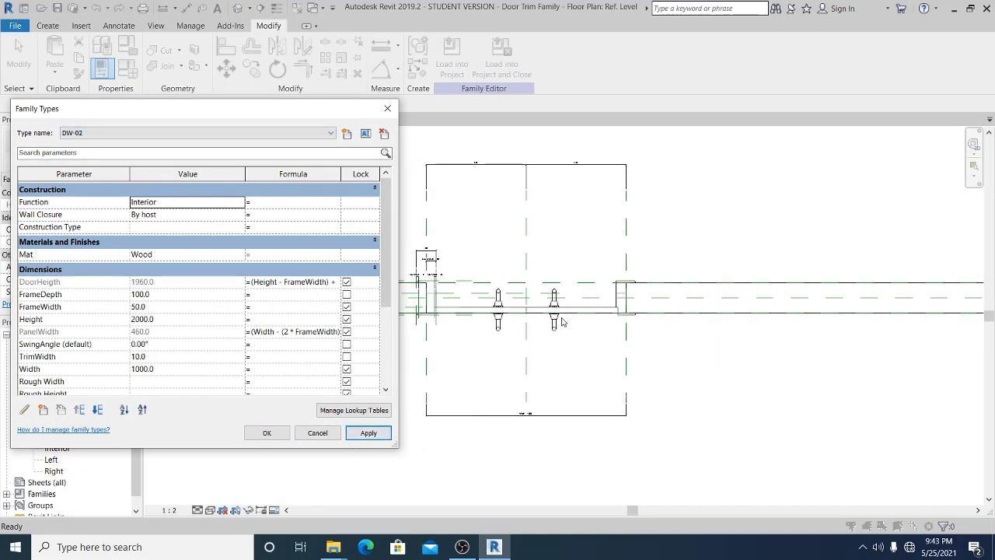
Switch the family back to type DW-01, apply it and accept the family types.
left_click(116, 133)
left_click(117, 142)
left_click(361, 435)
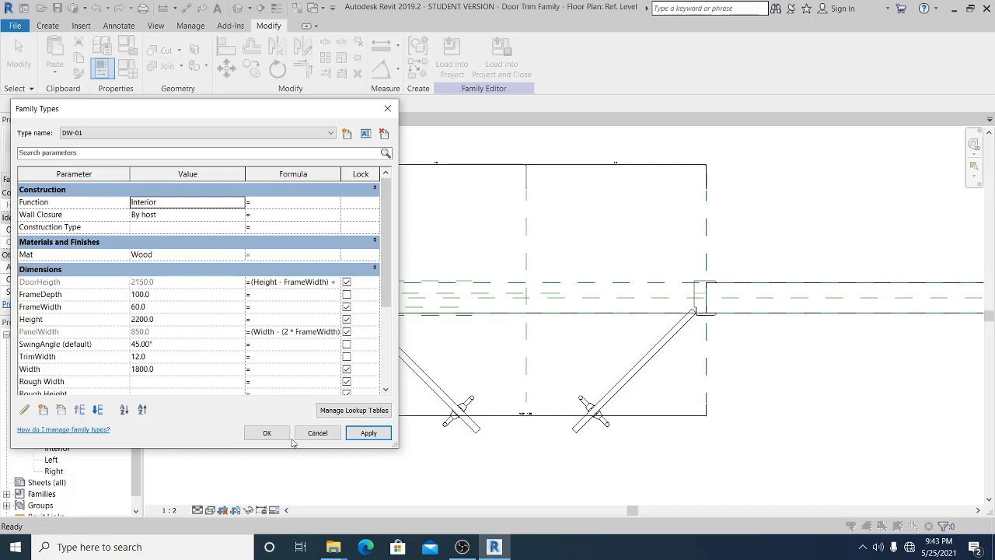
left_click(266, 433)
Open the default 3D view and examine the open double door from several sides.
middle_click_drag(790, 433, 805, 442)
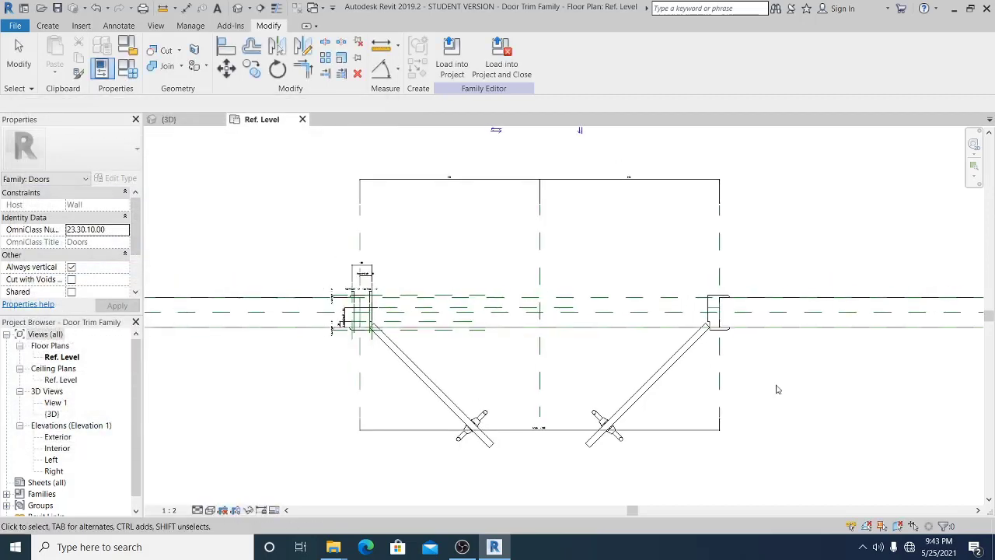
left_click(238, 8)
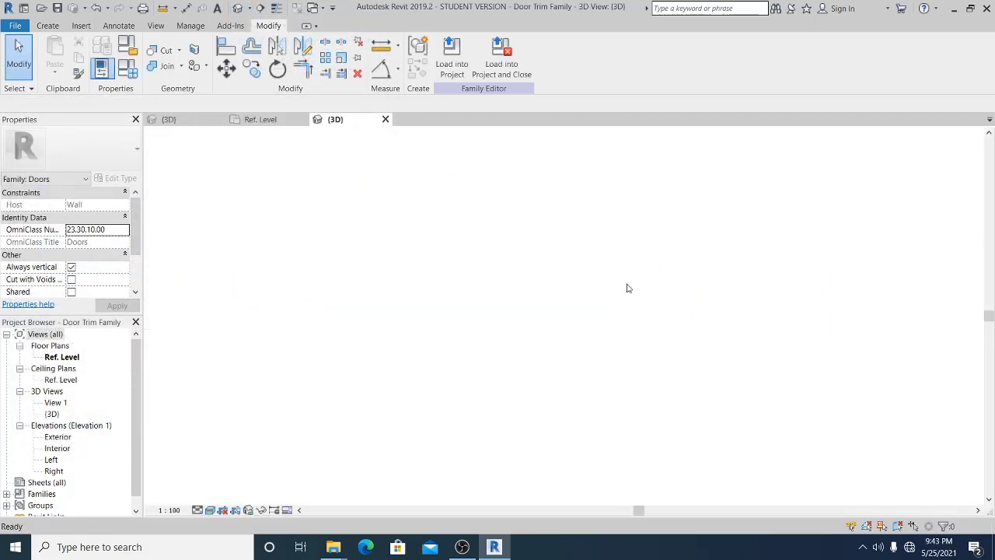
middle_click_drag(503, 365, 657, 351, "shift")
scroll(505, 404, "down", 1)
scroll(467, 425, "up", 5)
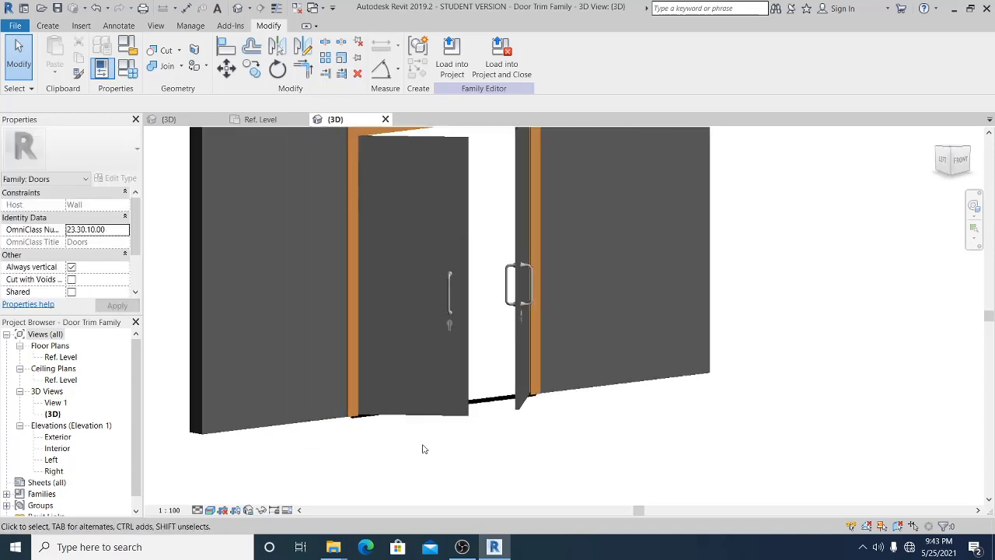
scroll(424, 451, "up", 2)
middle_click_drag(561, 415, 431, 429, "shift")
middle_click_drag(477, 403, 645, 455, "shift")
scroll(508, 430, "down", 4)
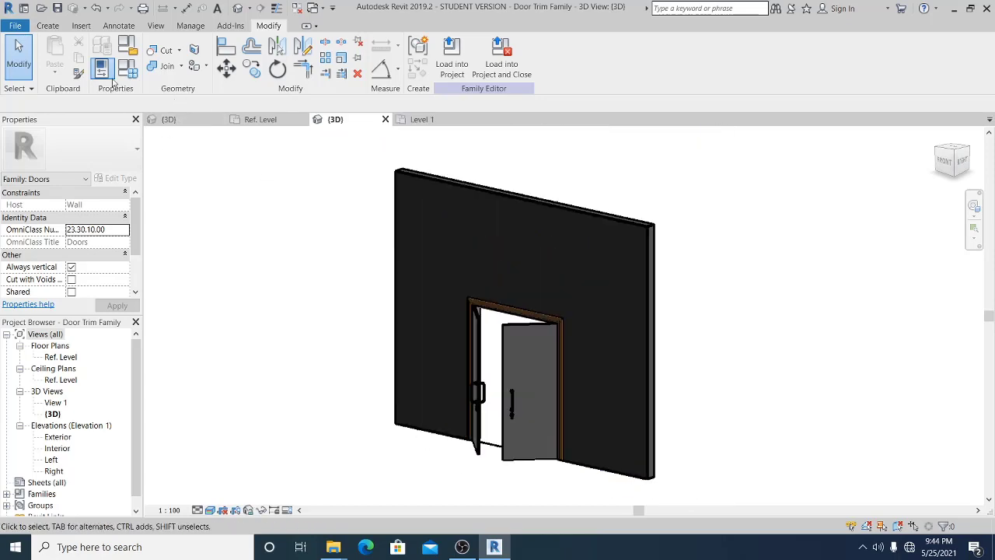
Flex the double door in 3D by applying type DW-02, and reapply type DW-01.
left_click(103, 71)
left_click(196, 133)
left_click(171, 152)
left_click(368, 434)
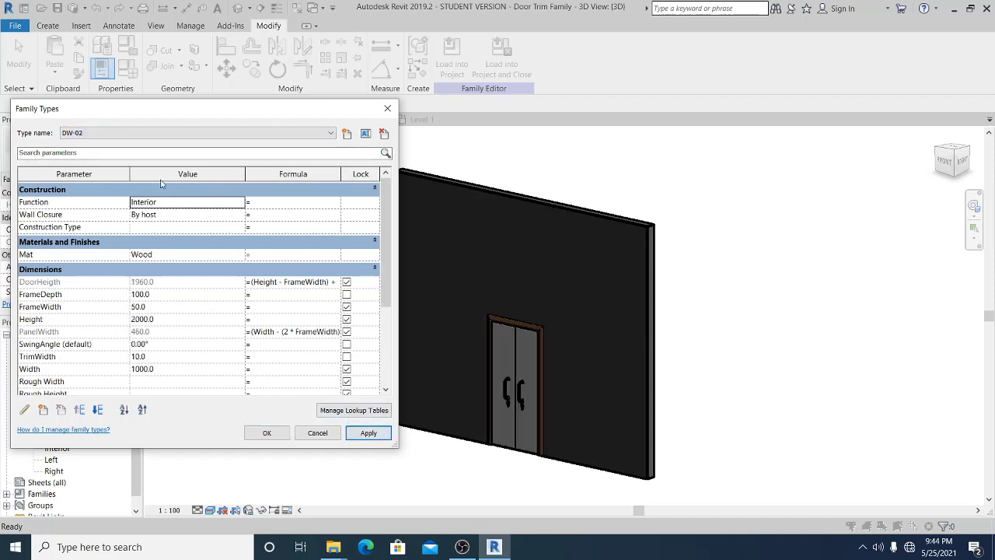
left_click(156, 134)
left_click(135, 145)
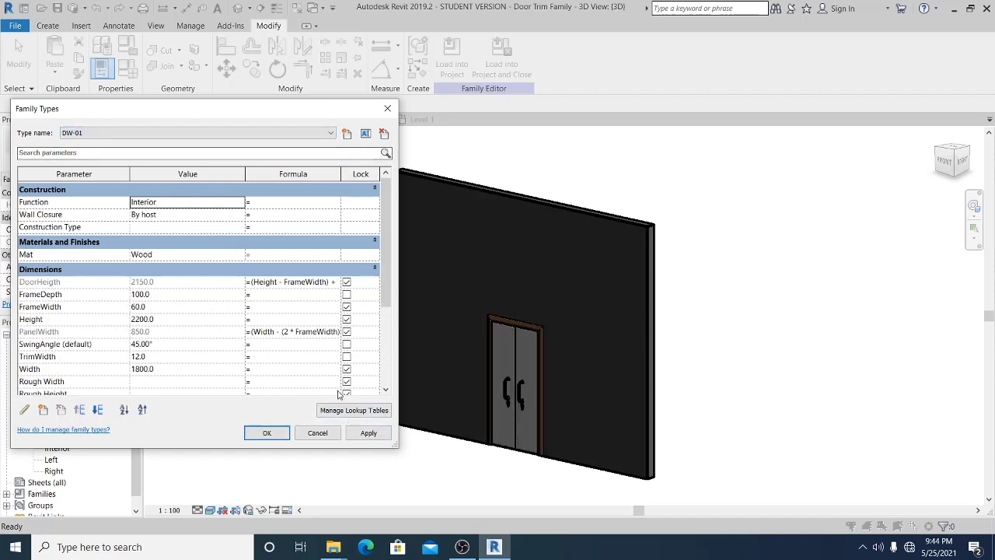
left_click(369, 433)
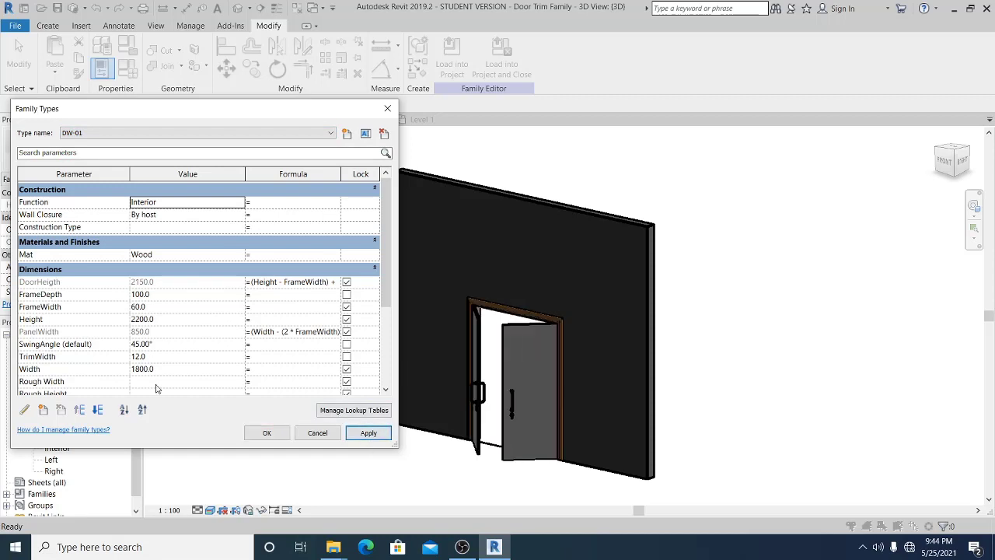
Flex the door's default SwingAngle in type DW-01 by applying 0, 30 and 45 degrees in turn.
left_click(164, 343)
type("0")
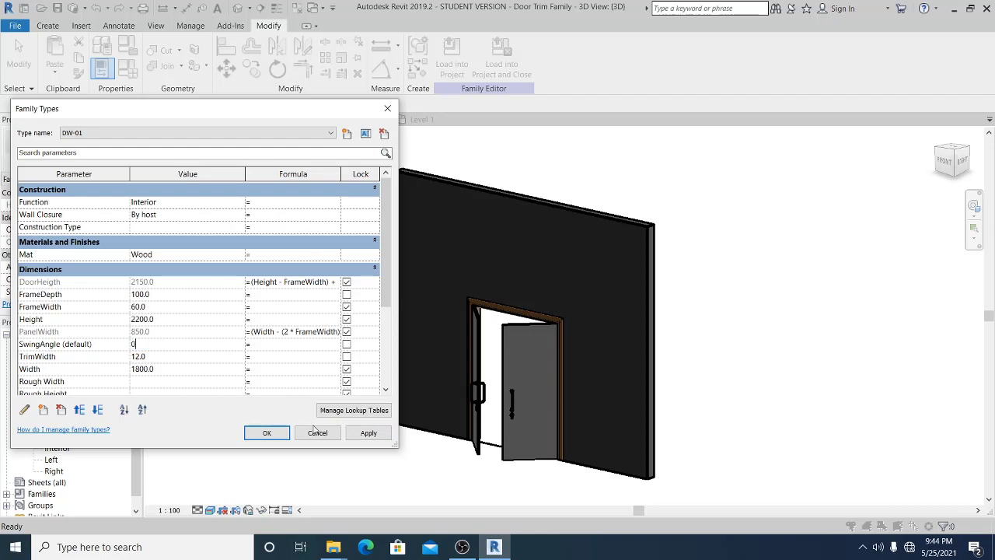
left_click(369, 435)
left_click(175, 344)
type("30")
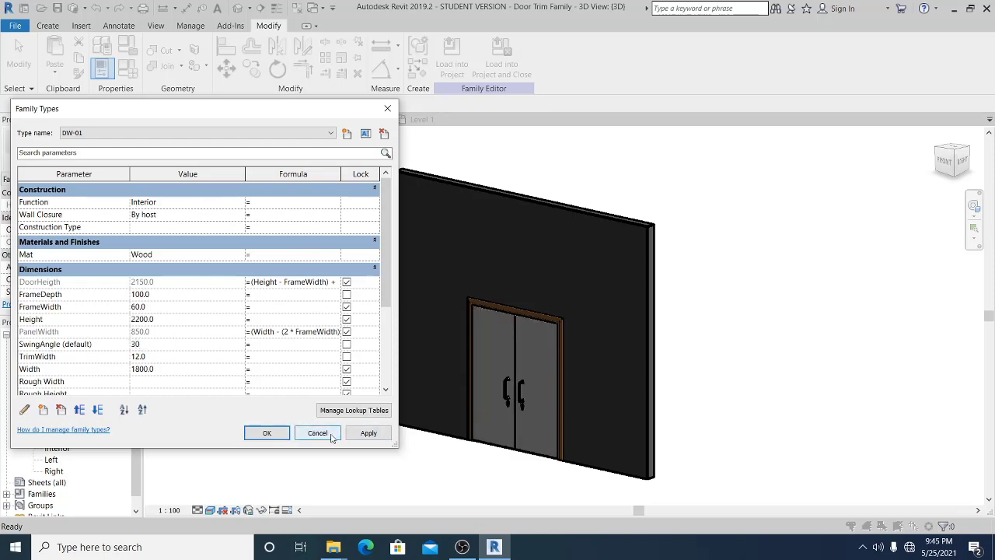
left_click(369, 433)
left_click(196, 345)
type("45")
left_click(369, 433)
Set the default SwingAngle to 90 degrees, apply it and accept the family types.
left_click(177, 344)
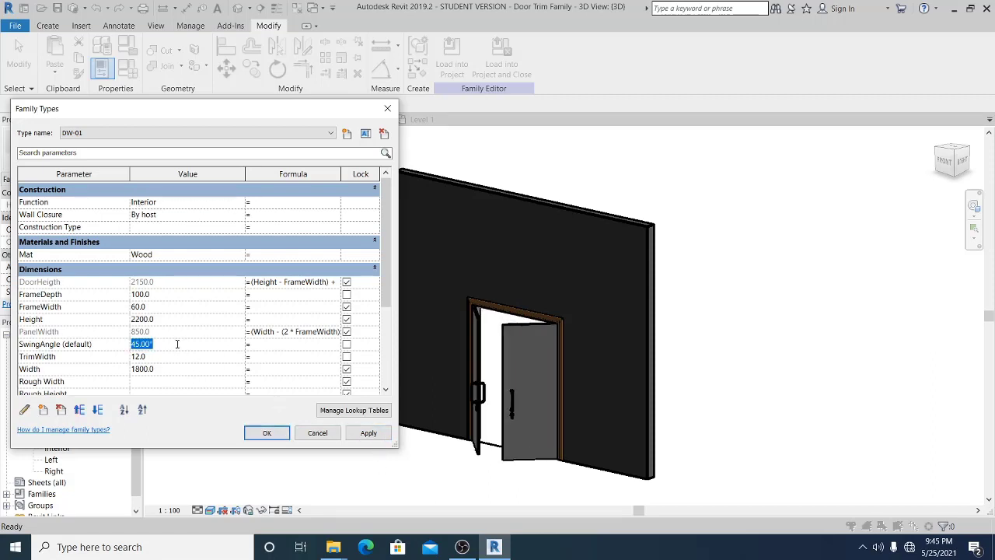
left_click(380, 437)
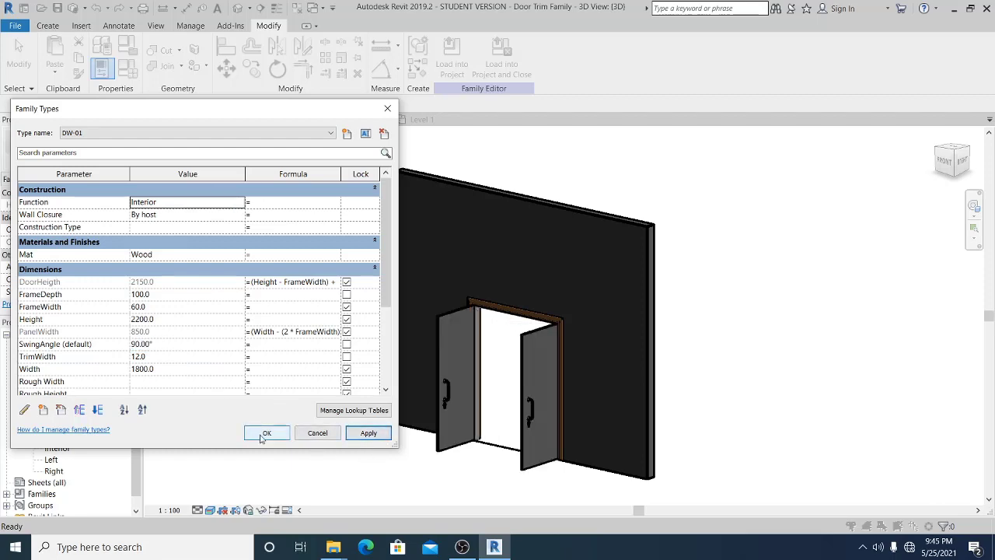
left_click(266, 433)
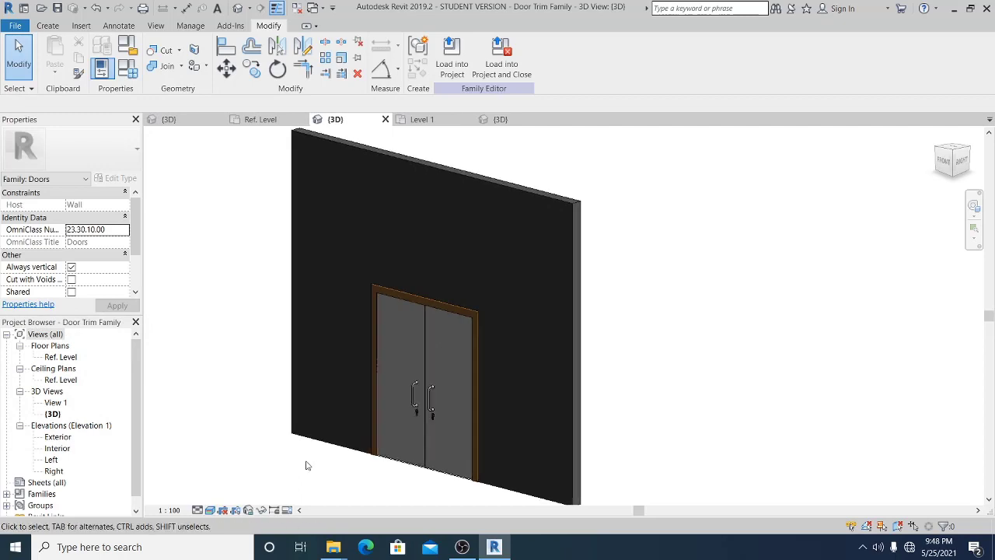
Examine the closed double door, its handles and frame in the wall from slightly different 3D angles.
middle_click_drag(451, 465, 381, 492, "shift")
scroll(417, 465, "up", 2)
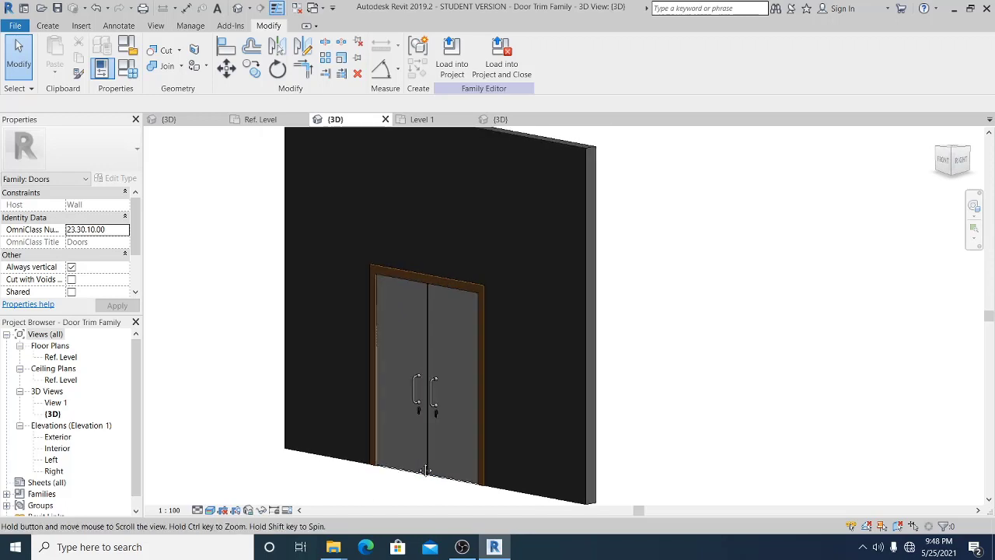
middle_click_drag(631, 421, 604, 425, "shift")
middle_click_drag(546, 407, 558, 422)
scroll(559, 423, "down", 1)
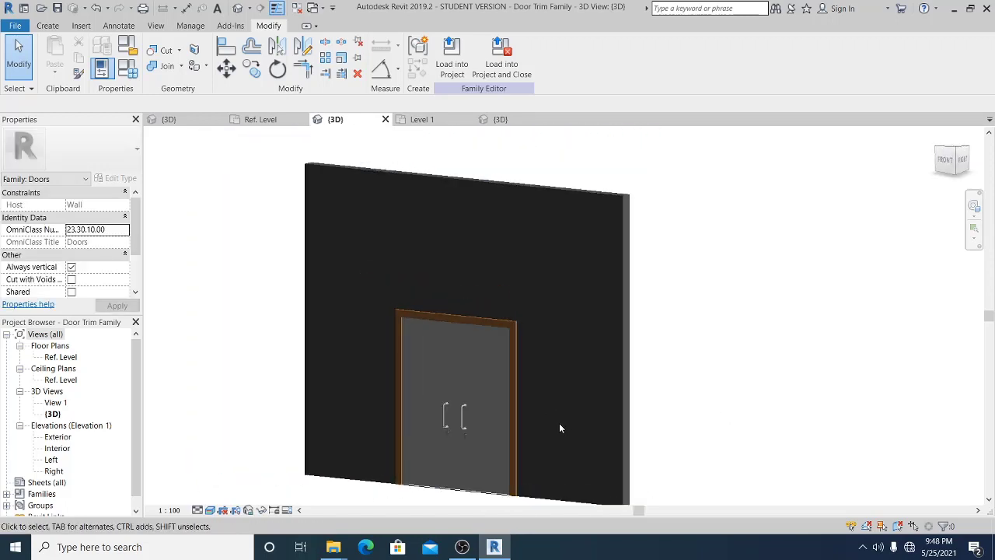
middle_click_drag(656, 392, 647, 369)
middle_click(692, 356)
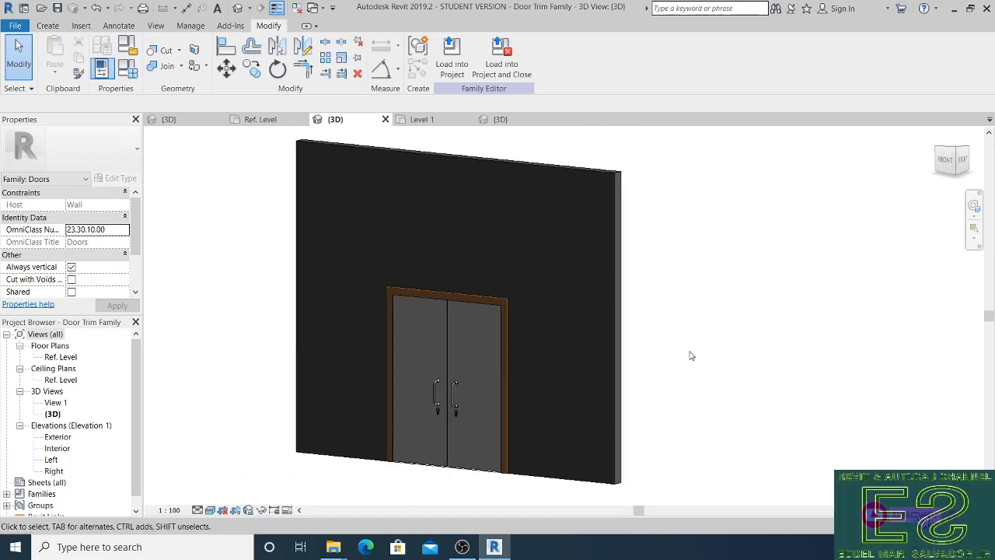
middle_click_drag(691, 355, 696, 364)
middle_click(697, 360)
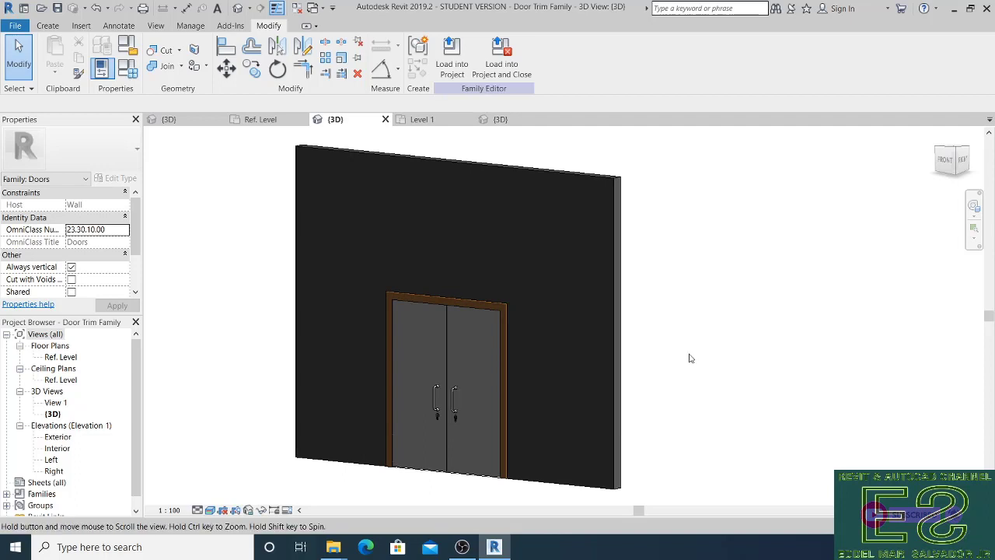
middle_click(689, 322)
middle_click_drag(690, 321, 664, 320)
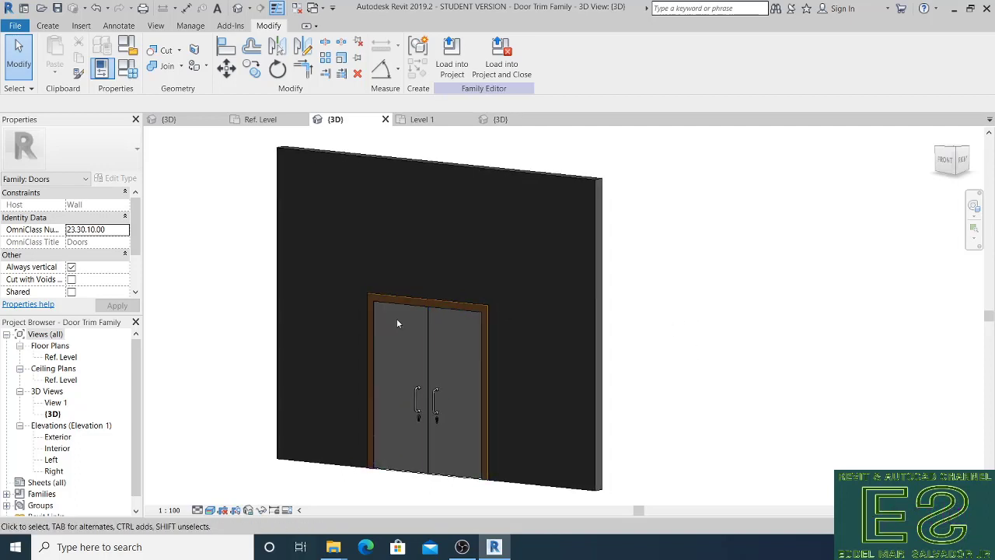